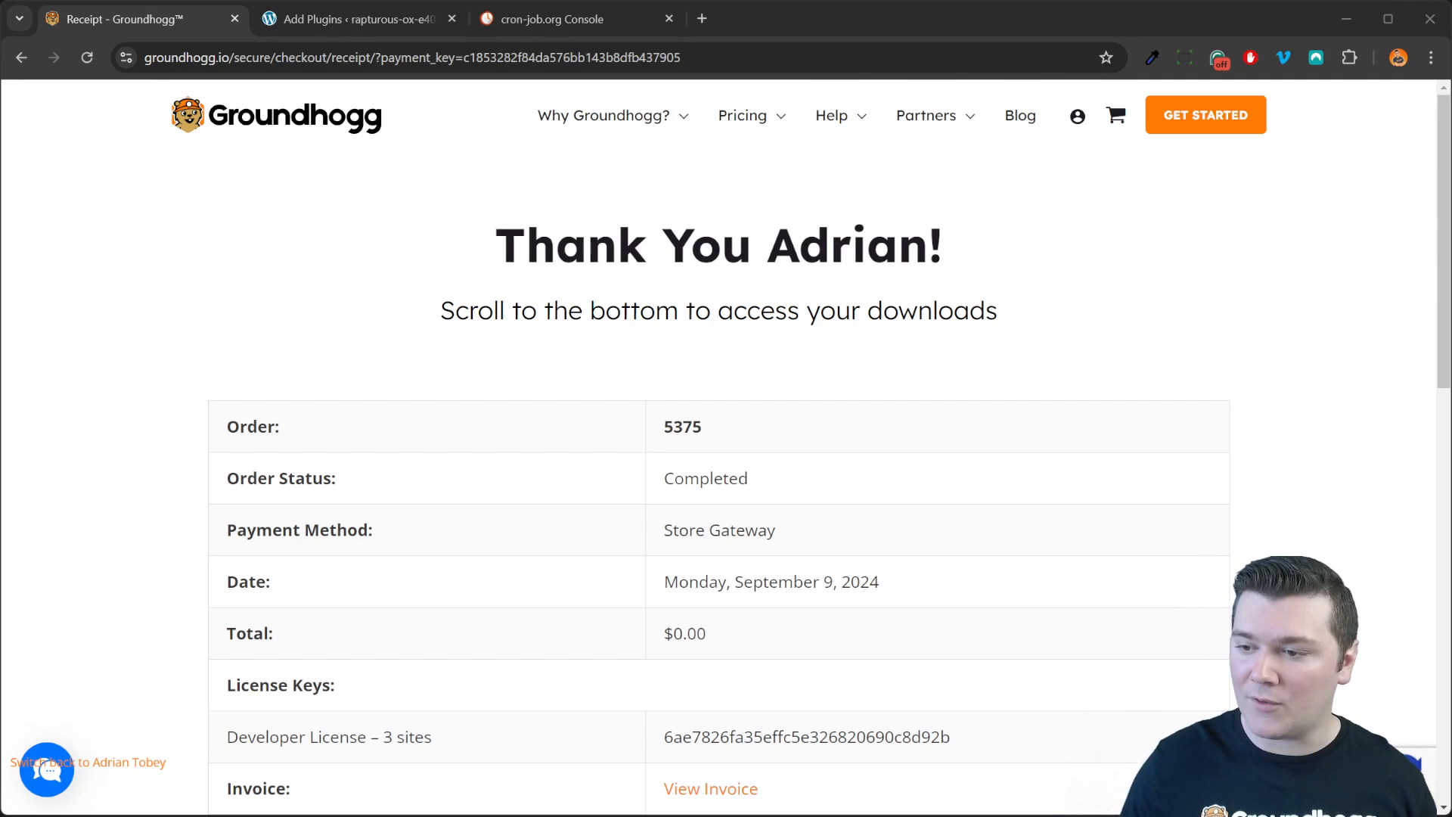
Step: Scroll the receipt to the Products table and open the All Access Pass downloads
{"action": "scroll", "coordinate": [613, 376], "scroll_direction": "down", "scroll_amount": 8}
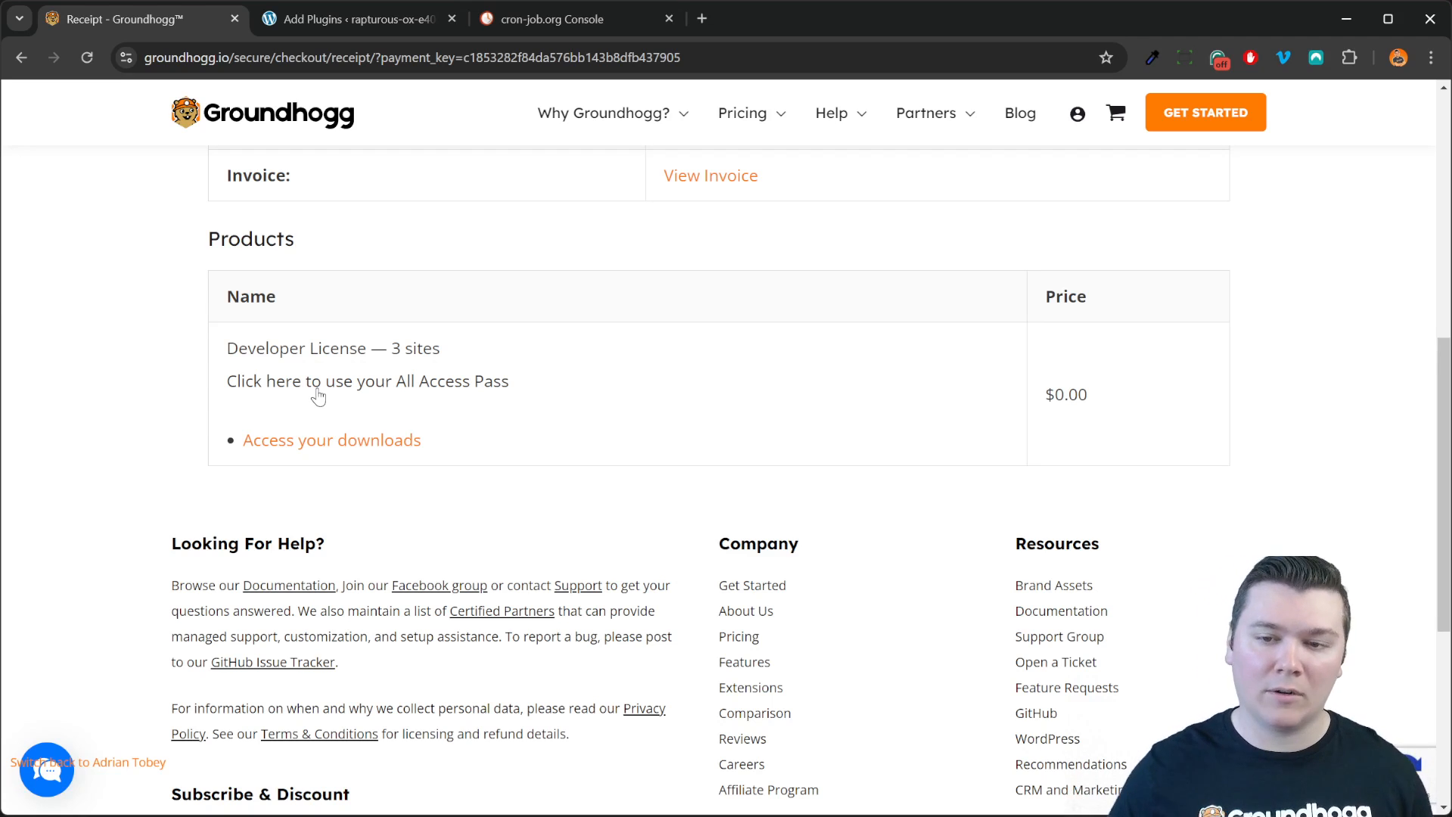
{"action": "left_click", "coordinate": [276, 383]}
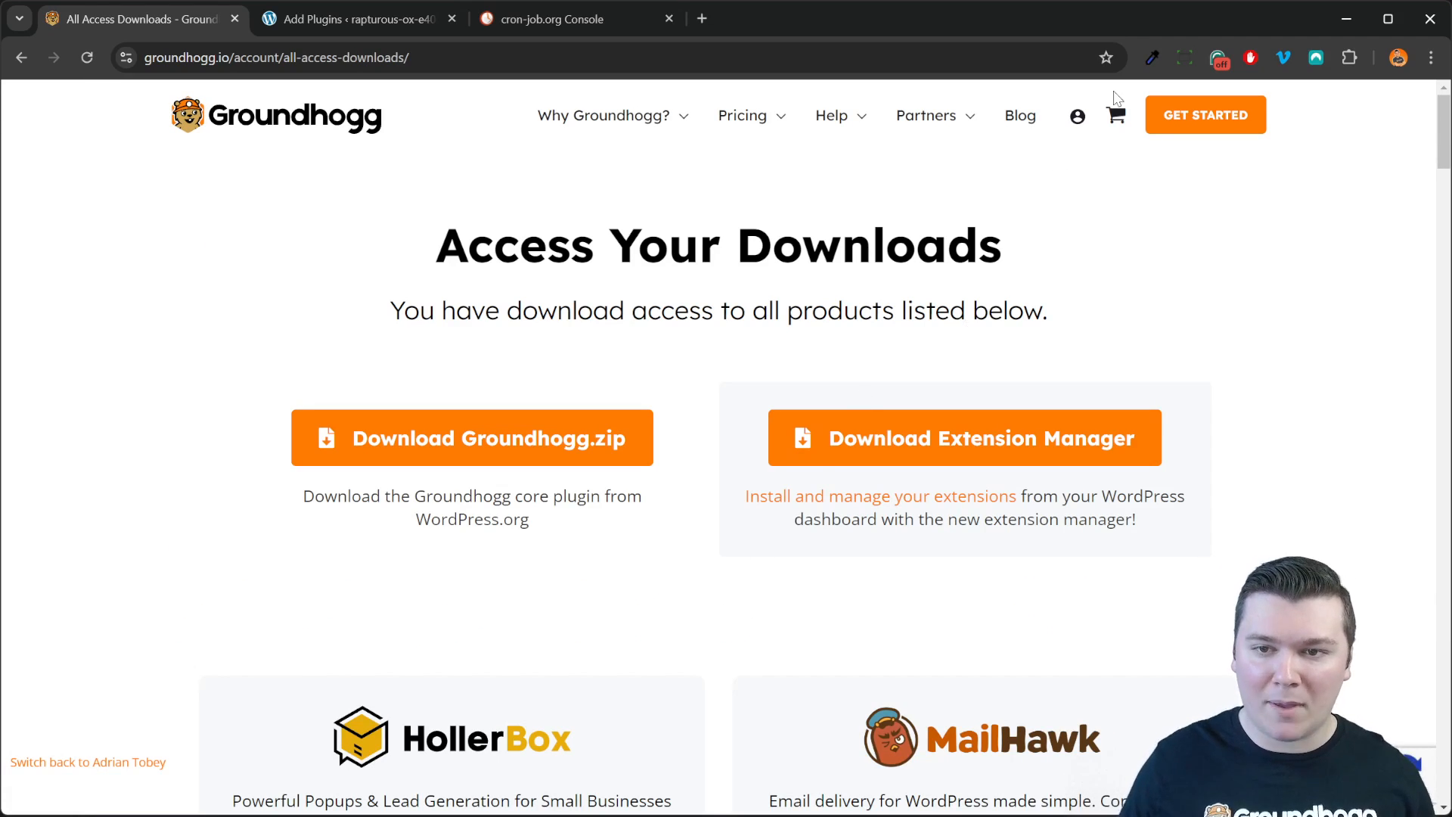
Step: Reach the All Access downloads via Account > Billing > Downloads, then switch to the WordPress Add Plugins tab
{"action": "left_click", "coordinate": [1077, 118]}
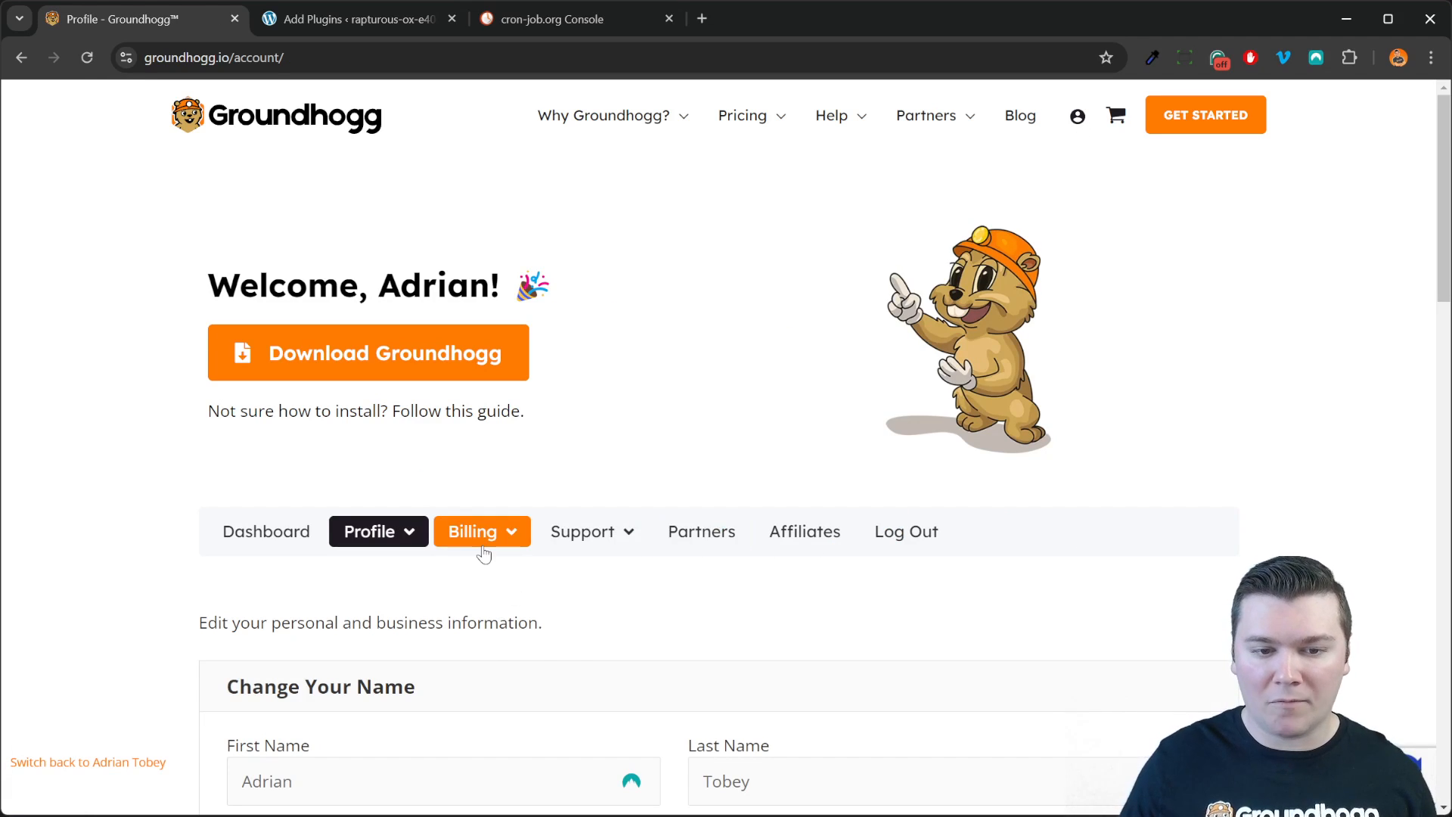
{"action": "mouse_move", "coordinate": [484, 556]}
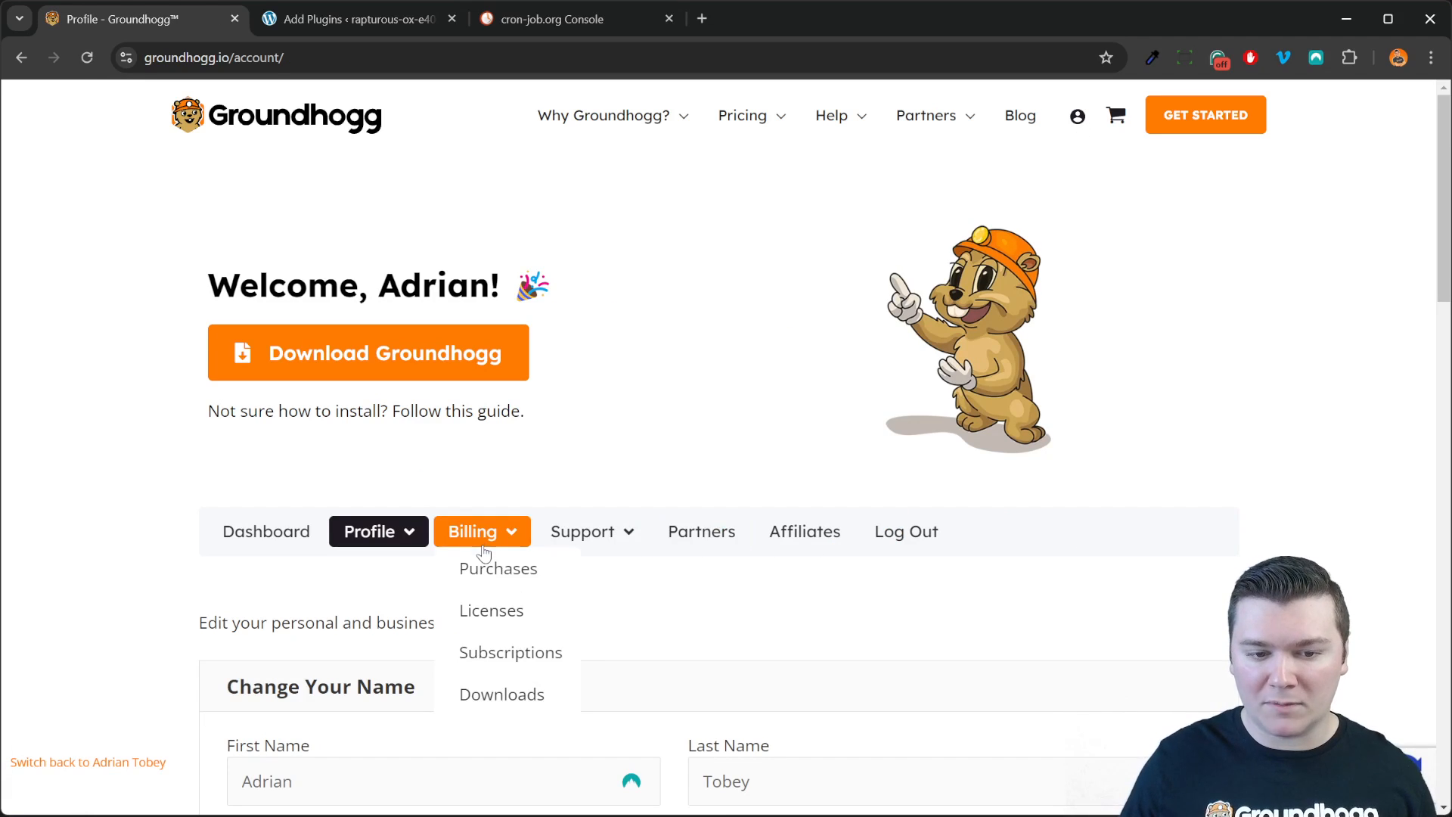
{"action": "left_click", "coordinate": [530, 700]}
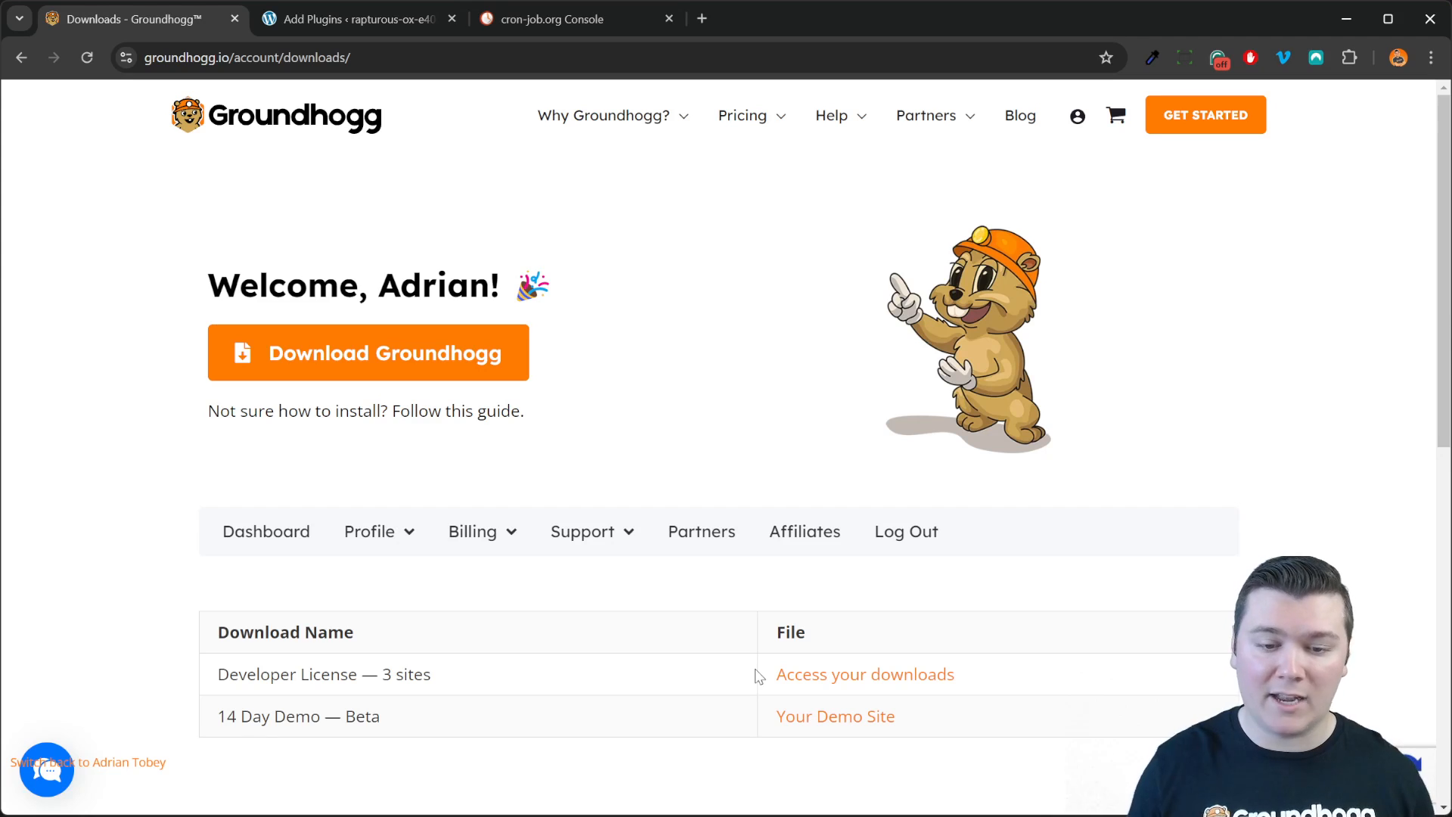
{"action": "mouse_move", "coordinate": [239, 674]}
{"action": "left_mouse_down"}
{"action": "mouse_move", "coordinate": [438, 677]}
{"action": "mouse_move", "coordinate": [214, 680]}
{"action": "left_mouse_up"}
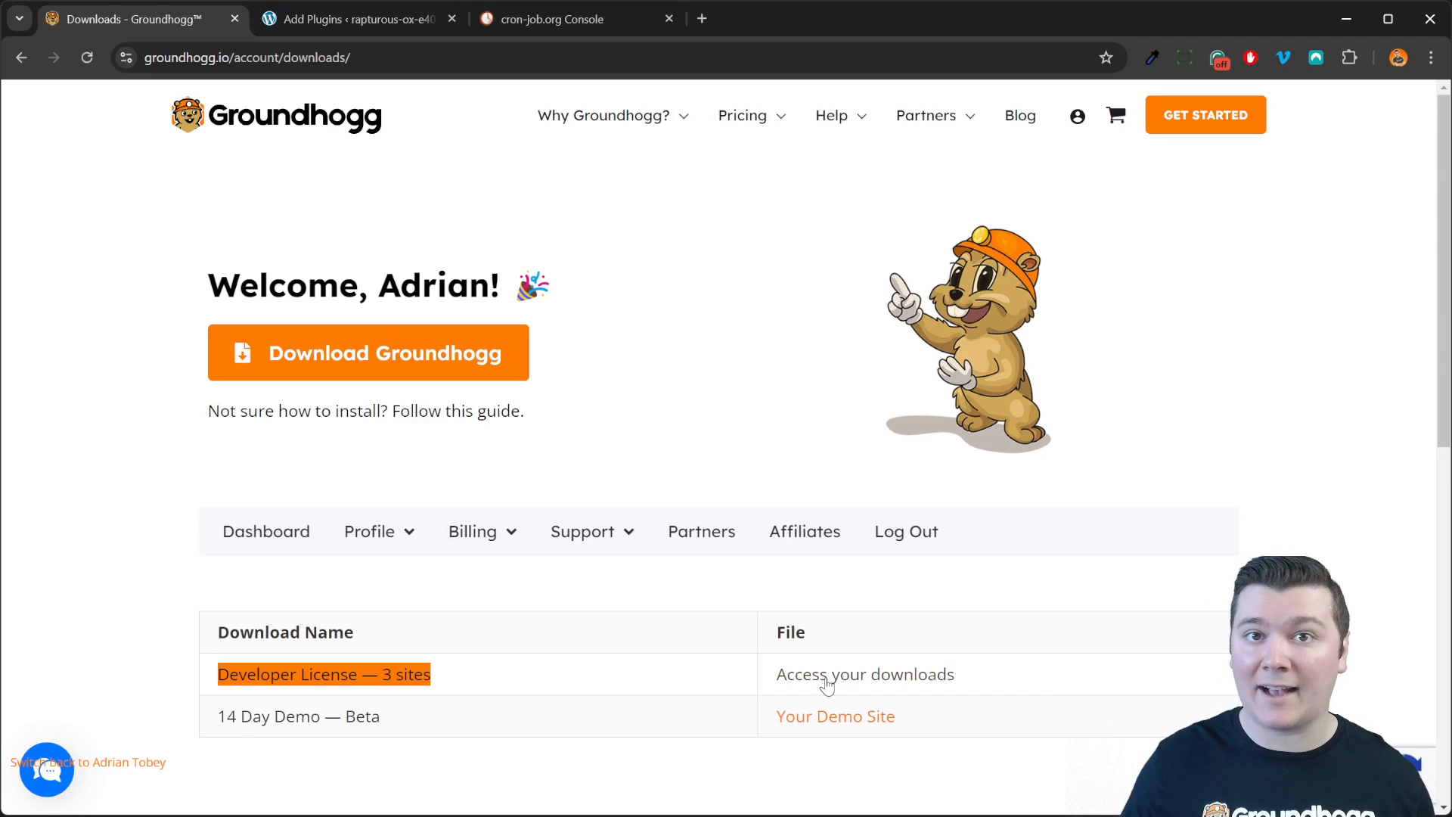
{"action": "left_click", "coordinate": [826, 684]}
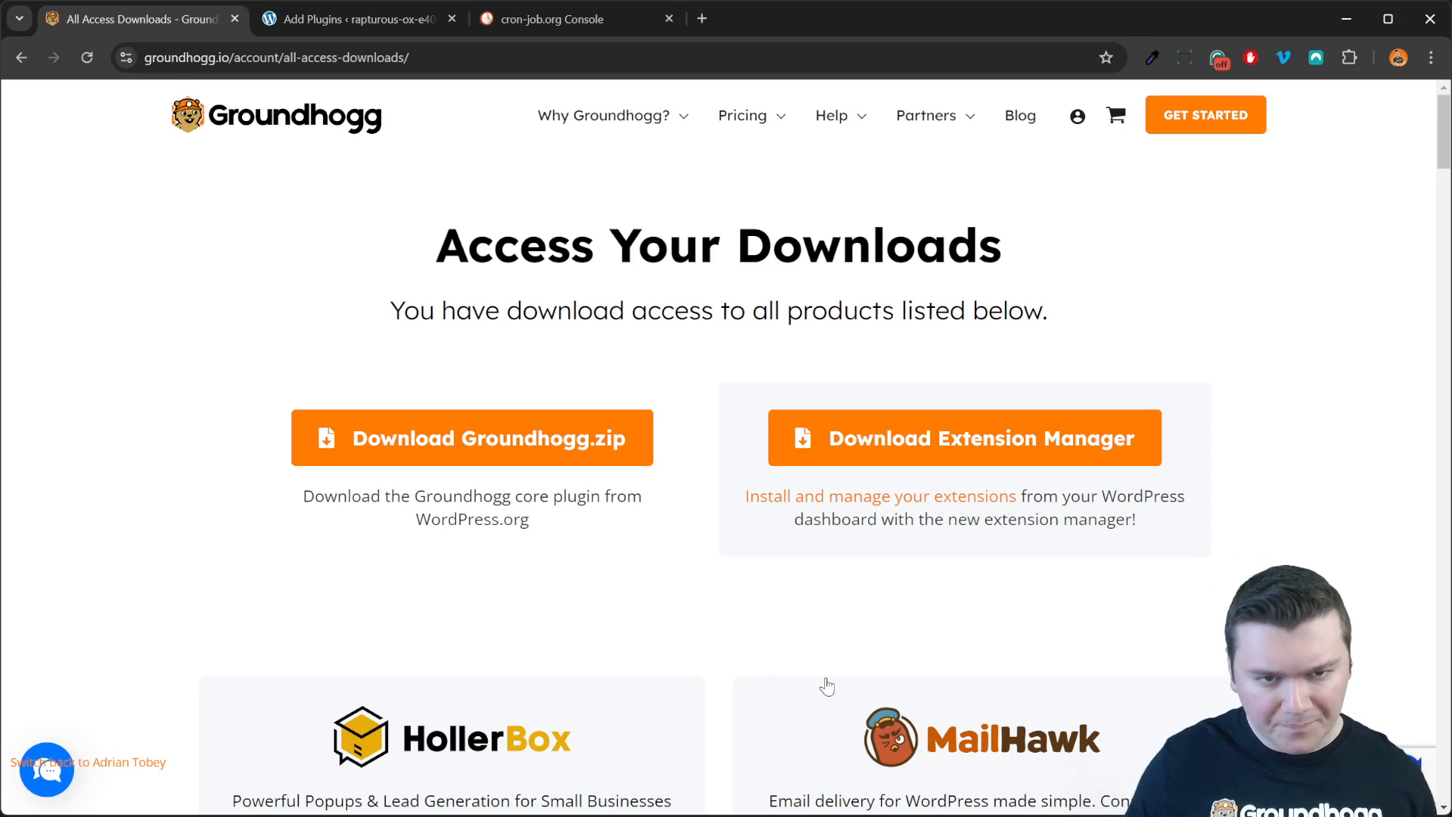
{"action": "left_click", "coordinate": [387, 23]}
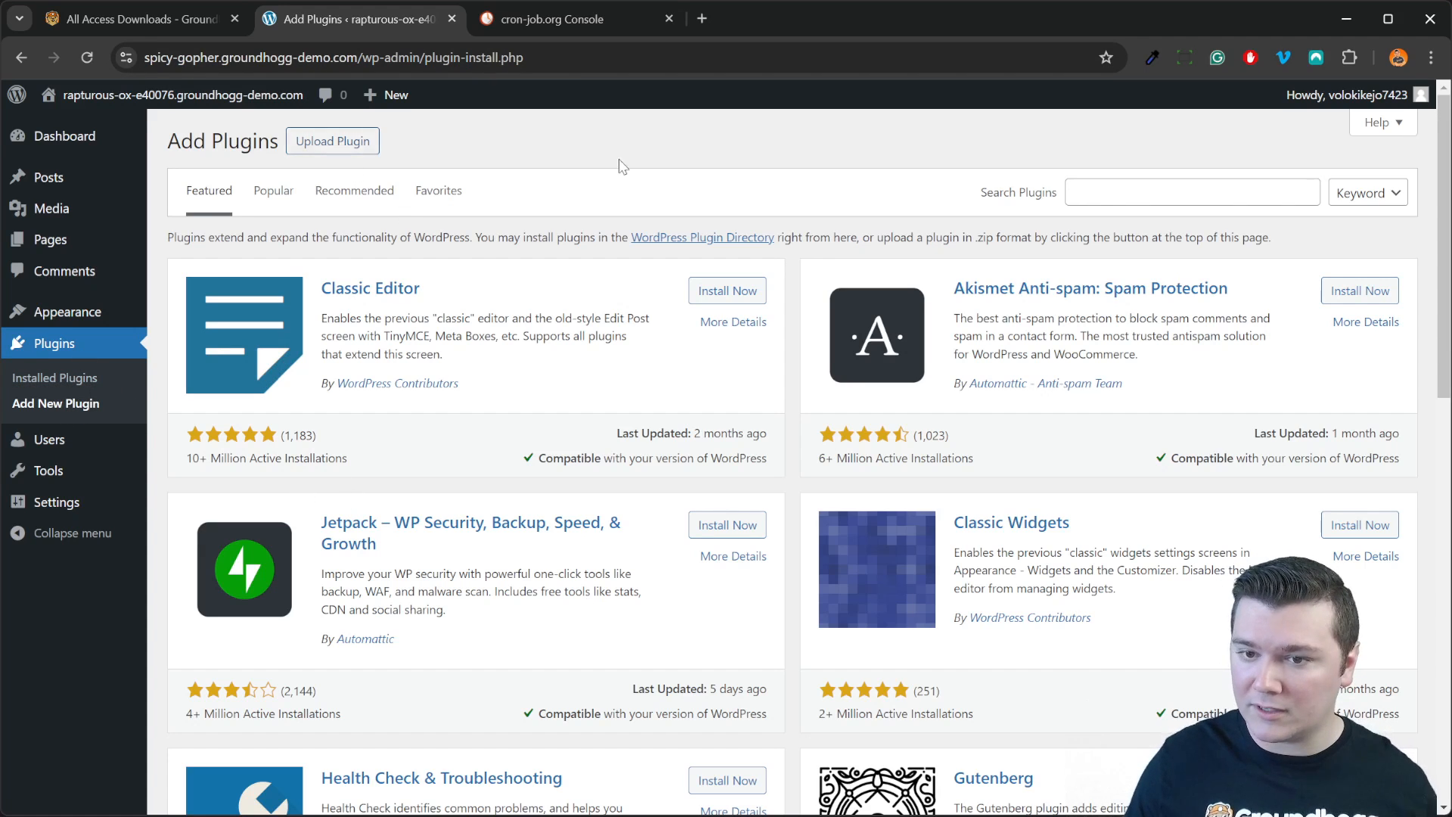
Step: Search the plugin directory for 'groundhogg', then install and activate Groundhogg CRM
{"action": "left_click", "coordinate": [1130, 192]}
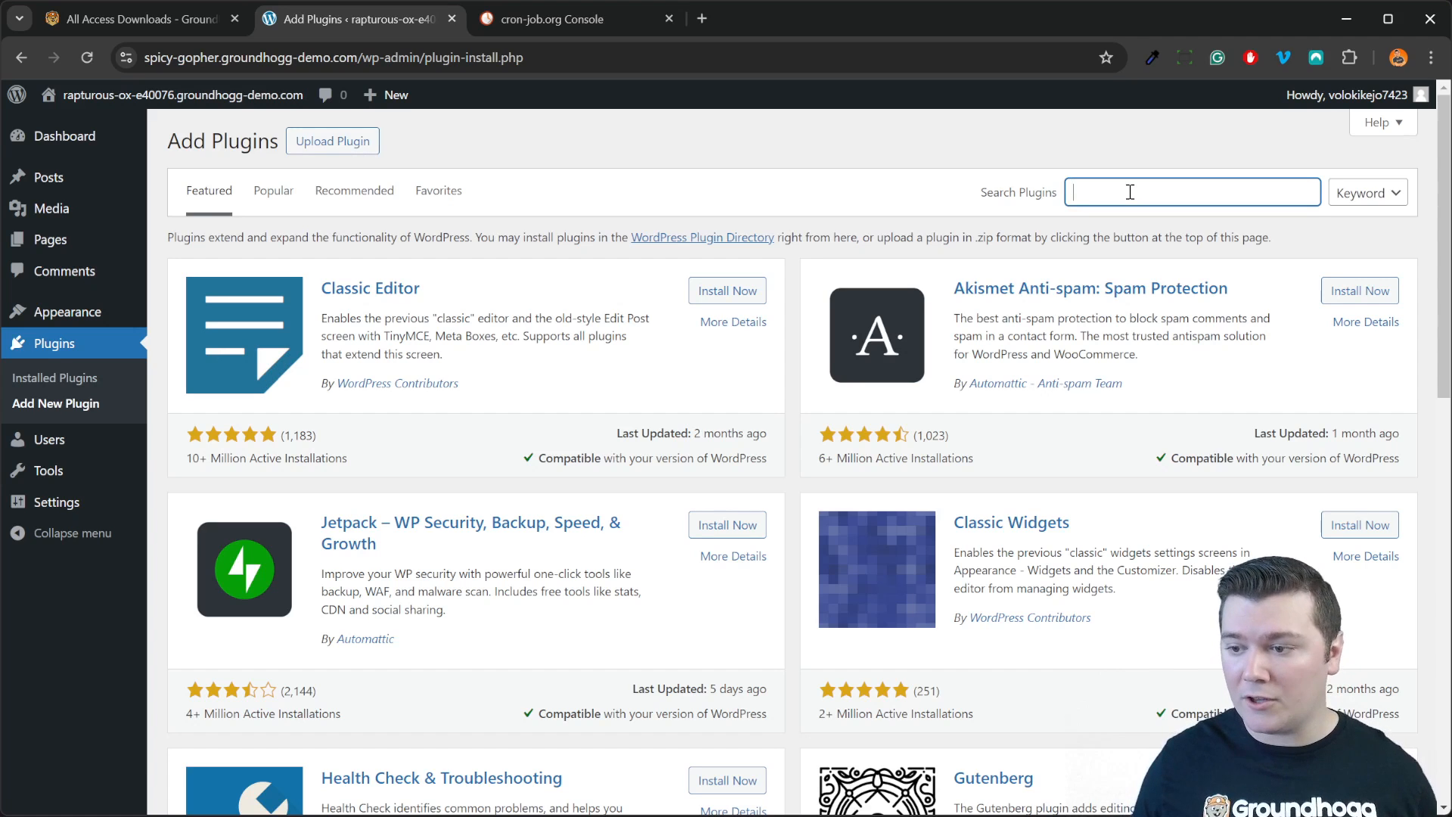
{"action": "left_click", "coordinate": [248, 20]}
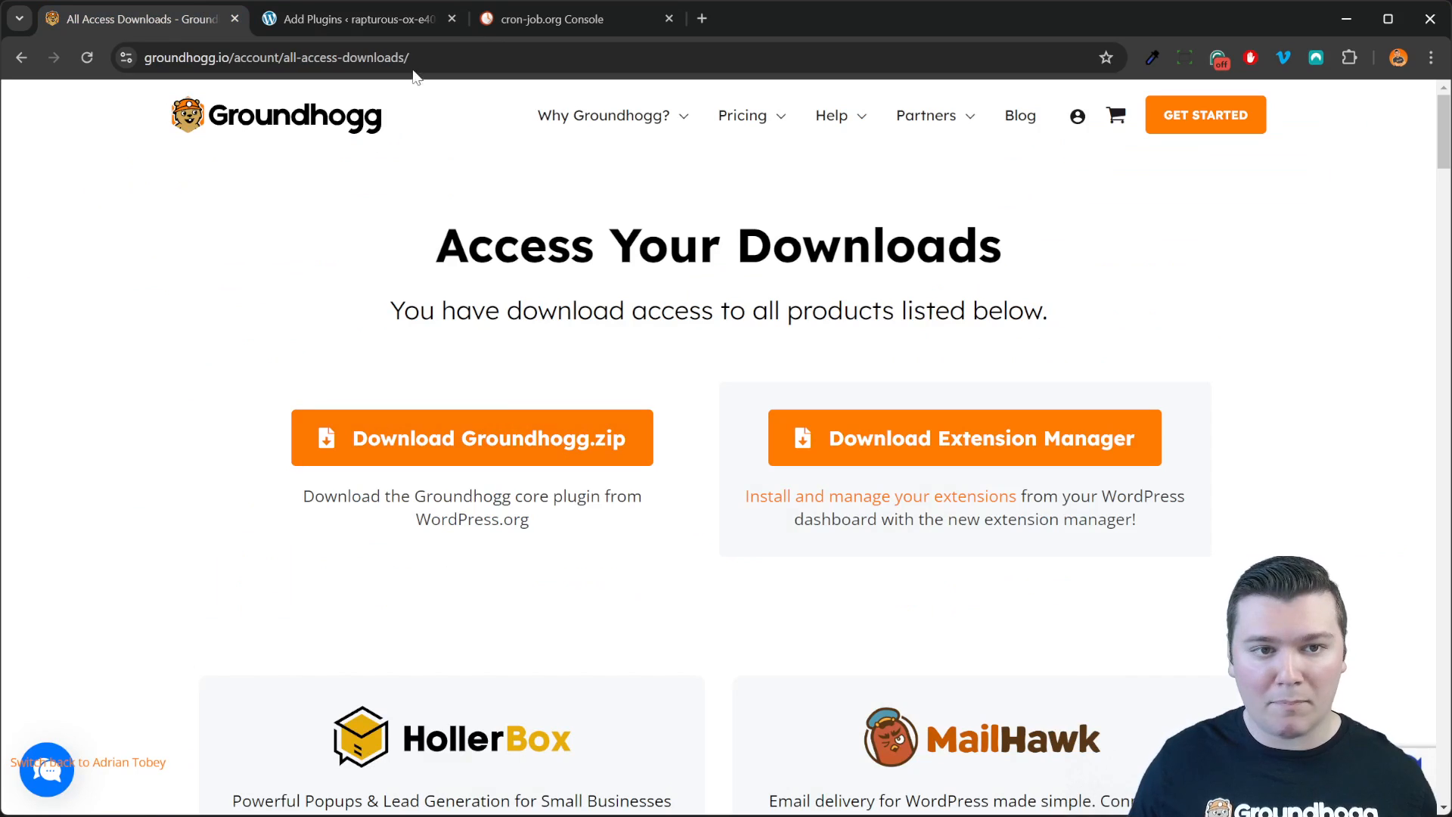
{"action": "left_click", "coordinate": [384, 28]}
{"action": "type", "text": "groundhogg"}
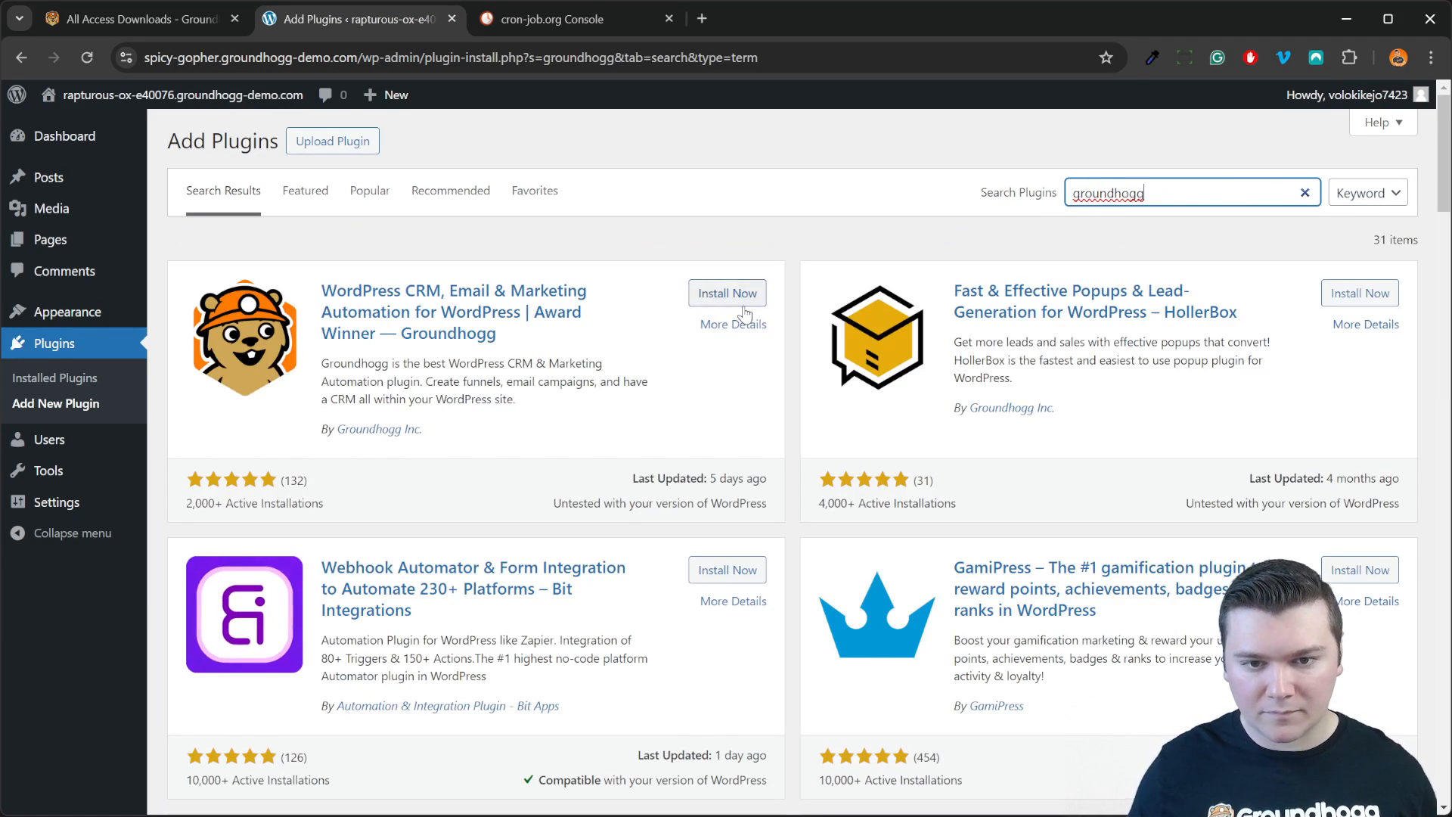
{"action": "left_click", "coordinate": [740, 301]}
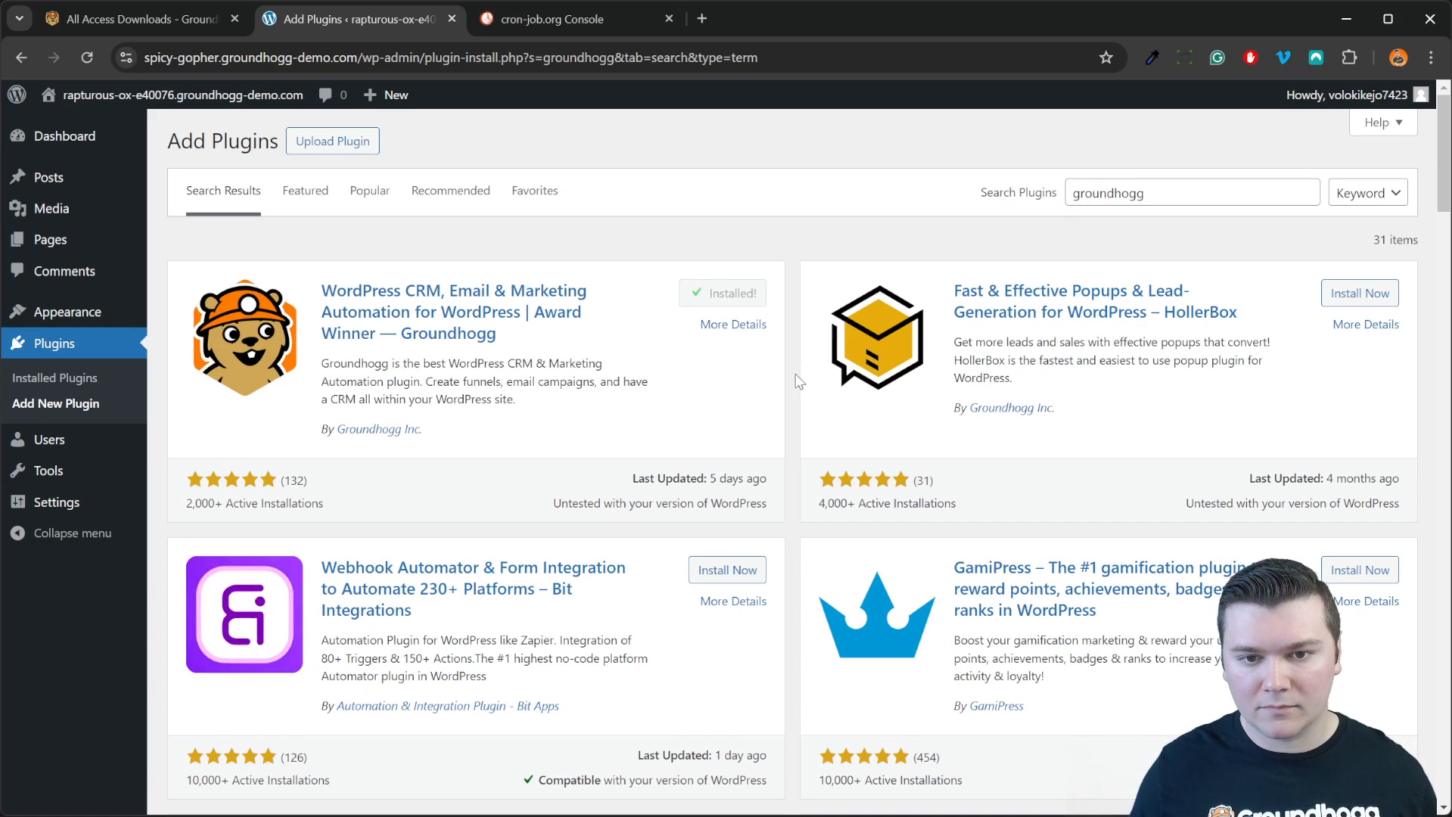
{"action": "left_click", "coordinate": [745, 301]}
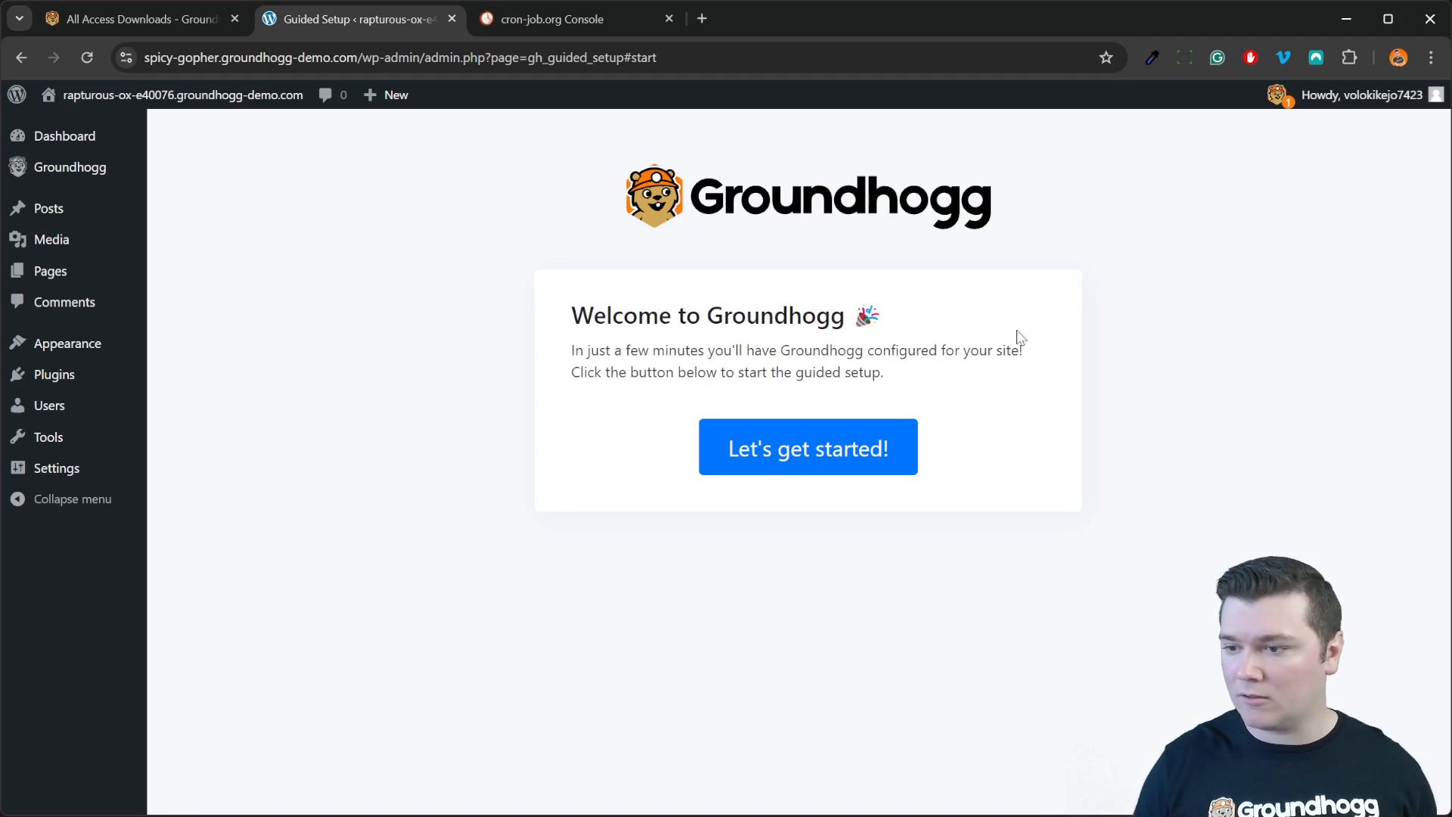
Step: Start the guided setup and autofill the business address from the saved Work address
{"action": "left_click", "coordinate": [862, 464]}
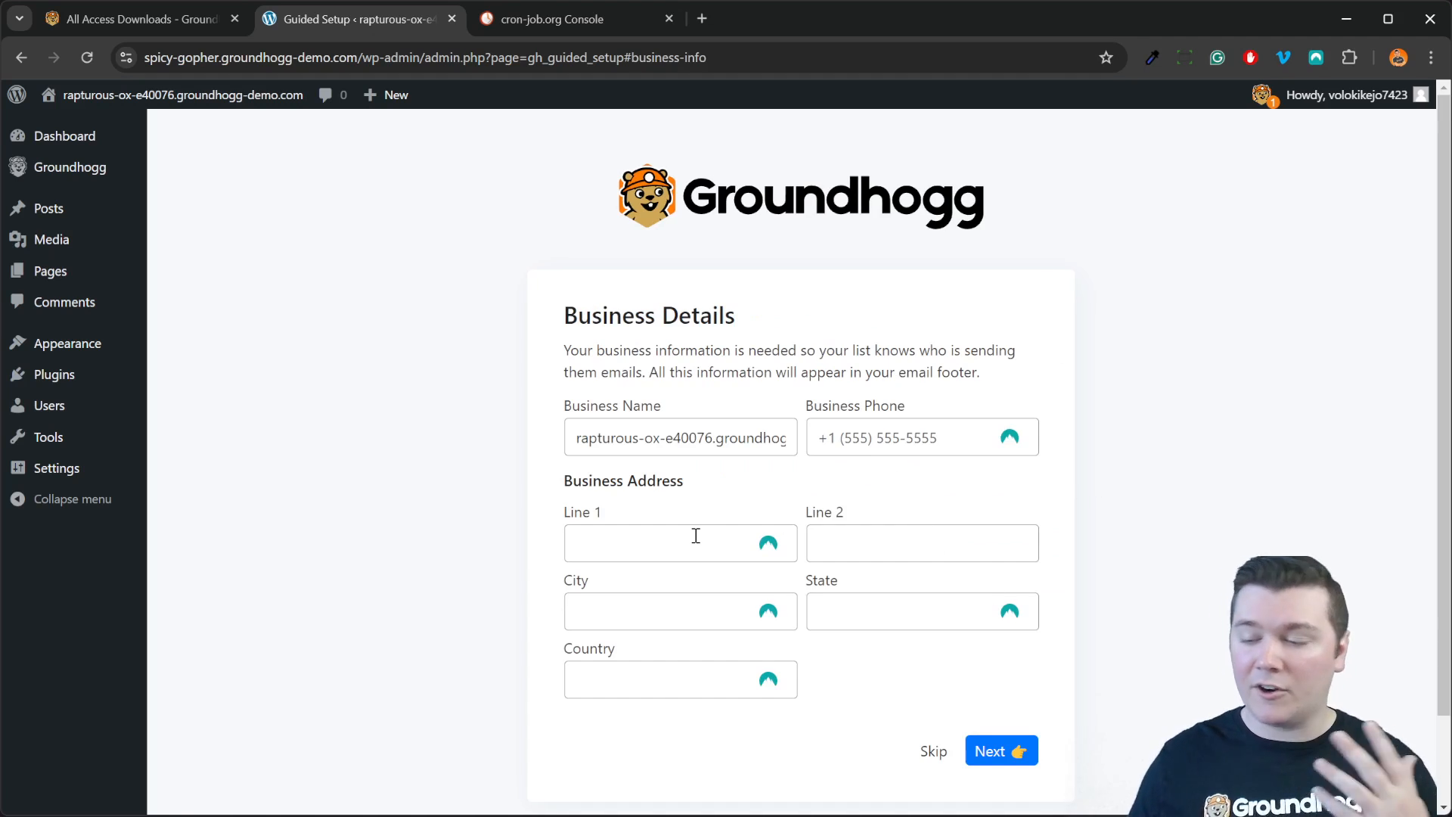
{"action": "left_click", "coordinate": [647, 541]}
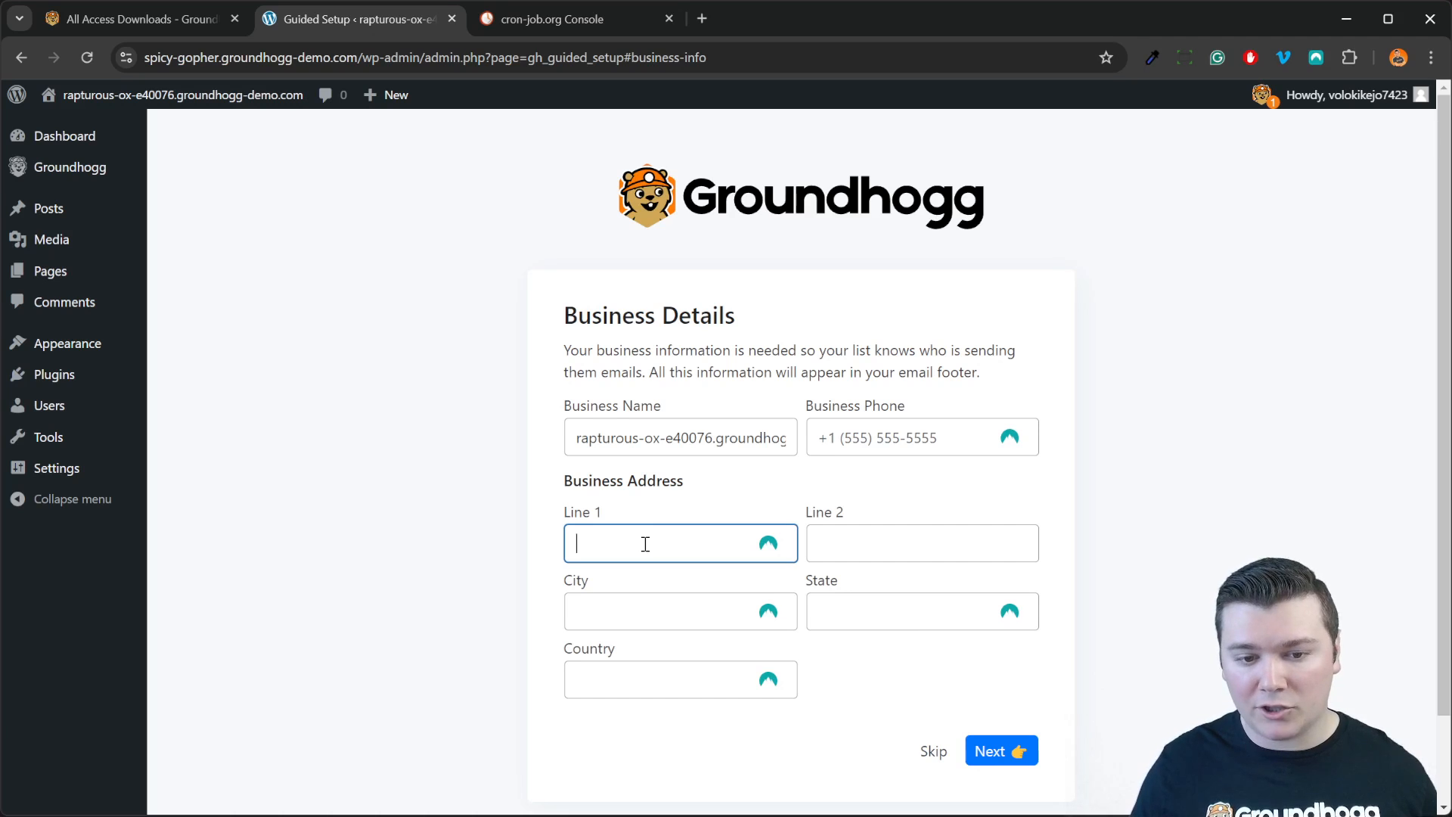
{"action": "left_click", "coordinate": [938, 518]}
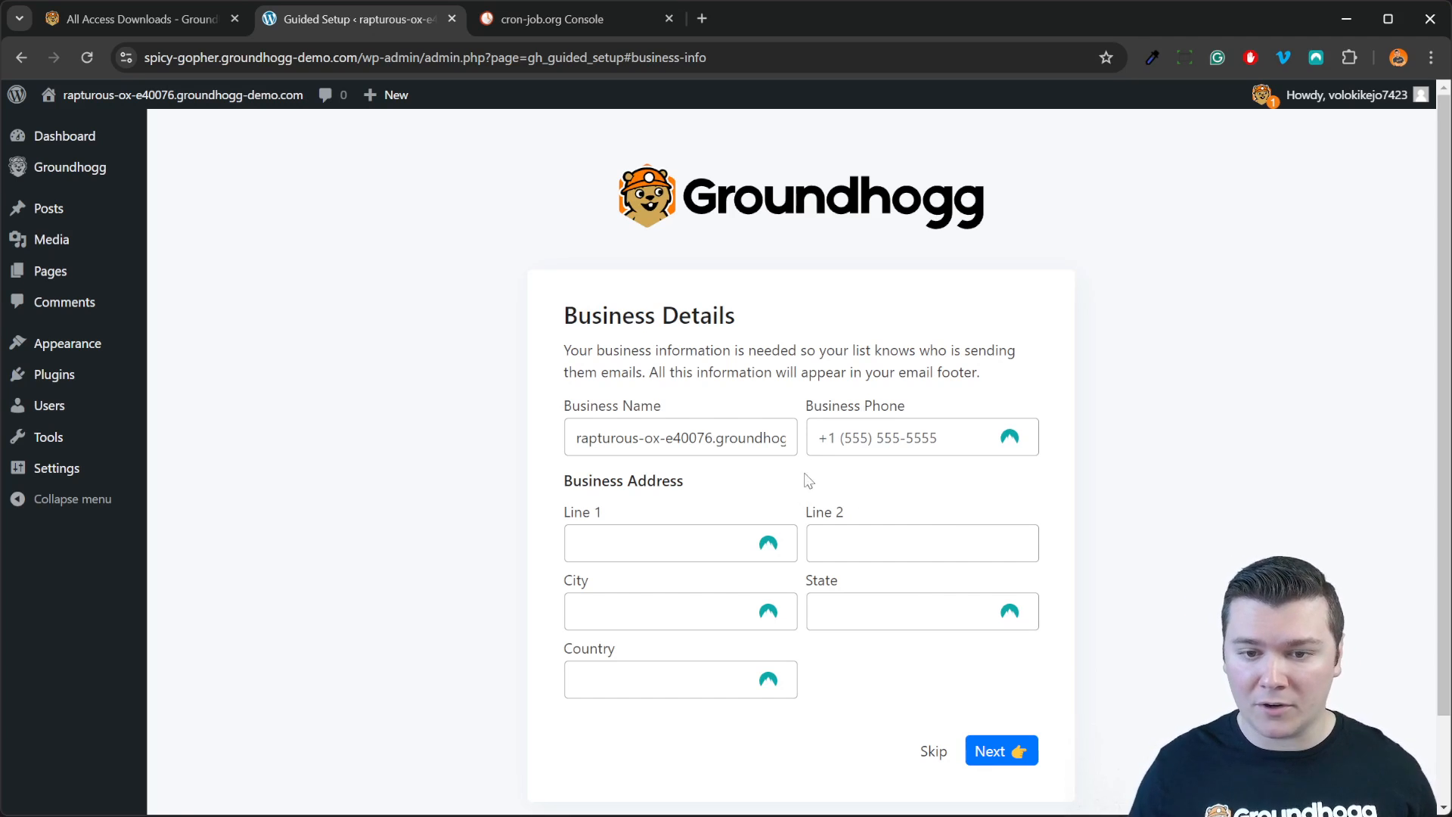
{"action": "left_click", "coordinate": [680, 543]}
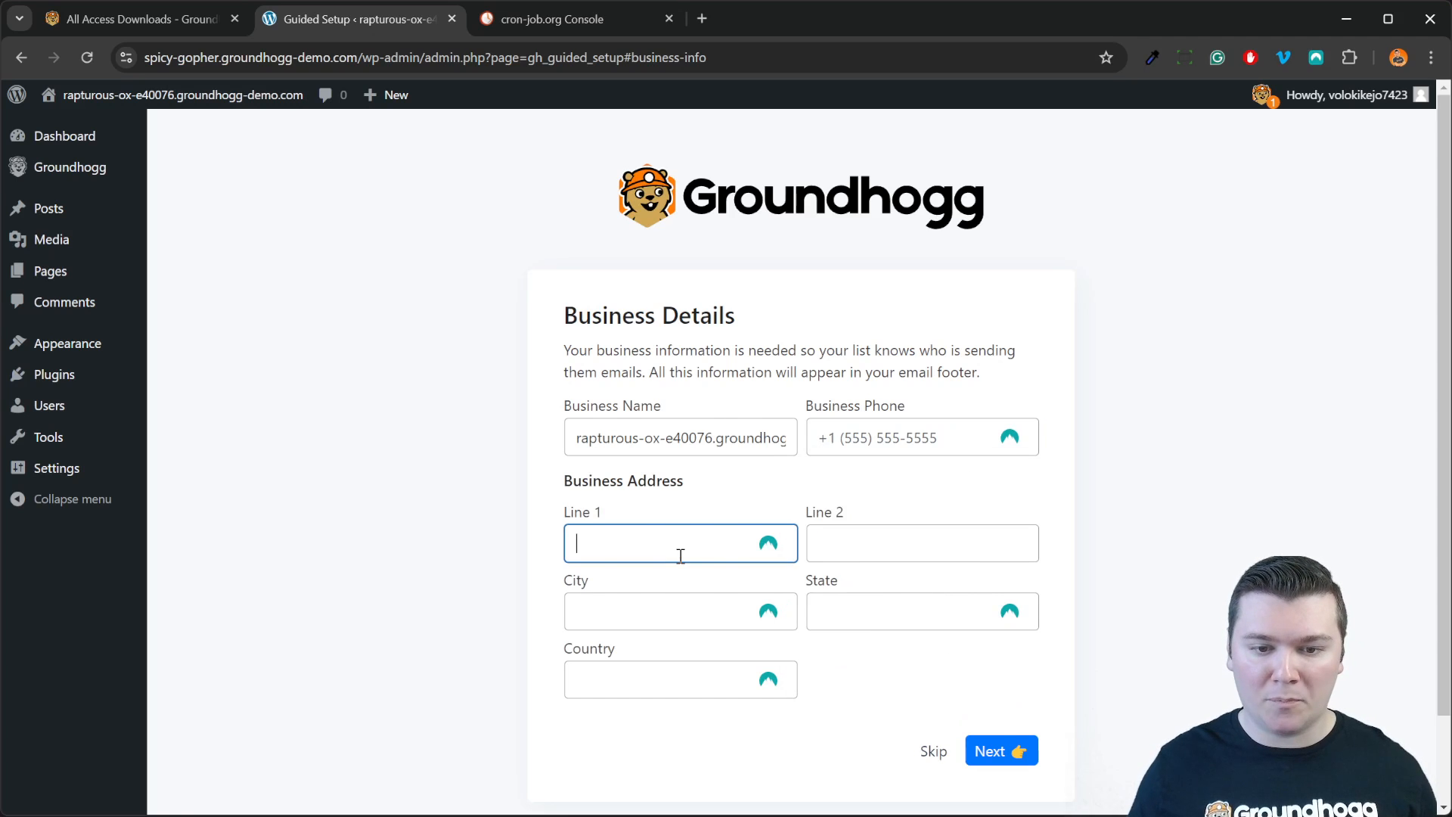
{"action": "left_click", "coordinate": [752, 645]}
Step: Enter the business phone number and the business name Groundhogg Inc
{"action": "left_click", "coordinate": [924, 439]}
{"action": "key", "text": "shift+Tab"}
{"action": "type", "text": "GRoundhogg"}
{"action": "key", "text": "ctrl+BackSpace"}
{"action": "type", "text": "GRoundh"}
{"action": "key", "text": "BackSpace"}
{"action": "key", "text": "BackSpace"}
{"action": "key", "text": "BackSpace"}
{"action": "key", "text": "BackSpace"}
{"action": "key", "text": "BackSpace"}
{"action": "key", "text": "BackSpace"}
{"action": "type", "text": "roundhogg Inc."}
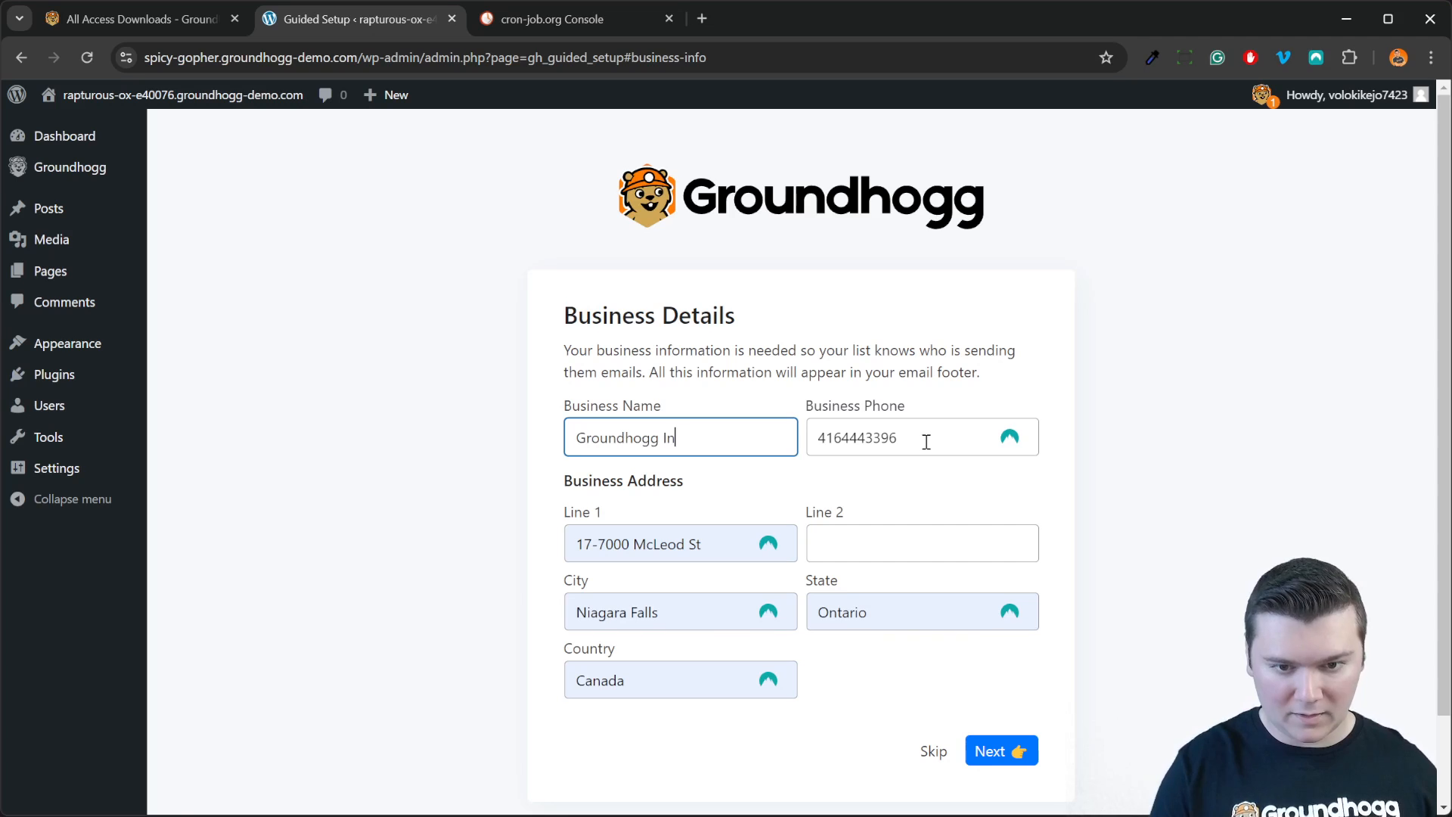
Step: Go to the privacy step and enter '#' as both the privacy policy and terms links
{"action": "left_click", "coordinate": [1022, 759]}
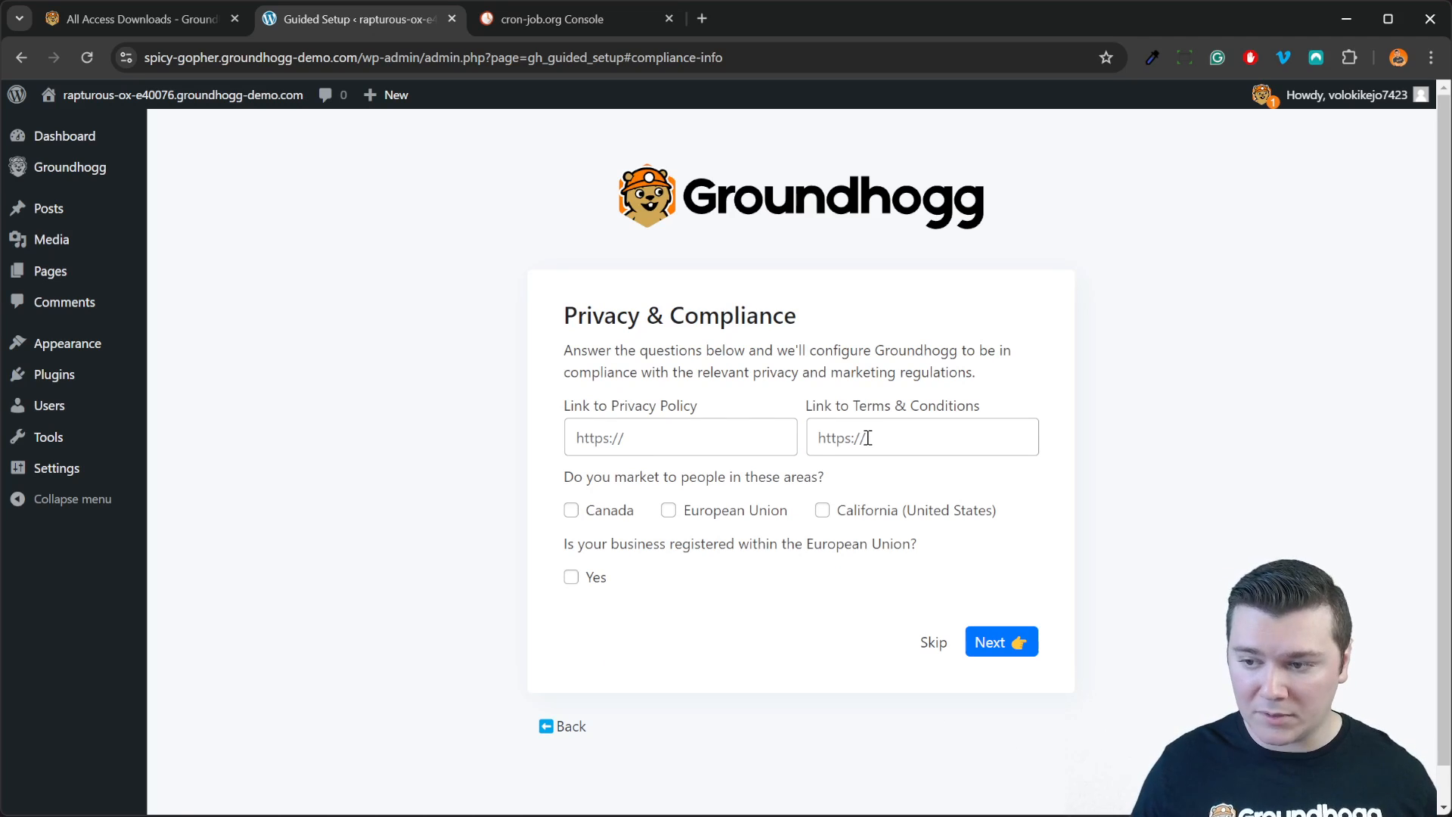
{"action": "left_click", "coordinate": [733, 447]}
{"action": "type", "text": "#"}
{"action": "left_click", "coordinate": [872, 433]}
{"action": "type", "text": "#"}
{"action": "left_click", "coordinate": [954, 494]}
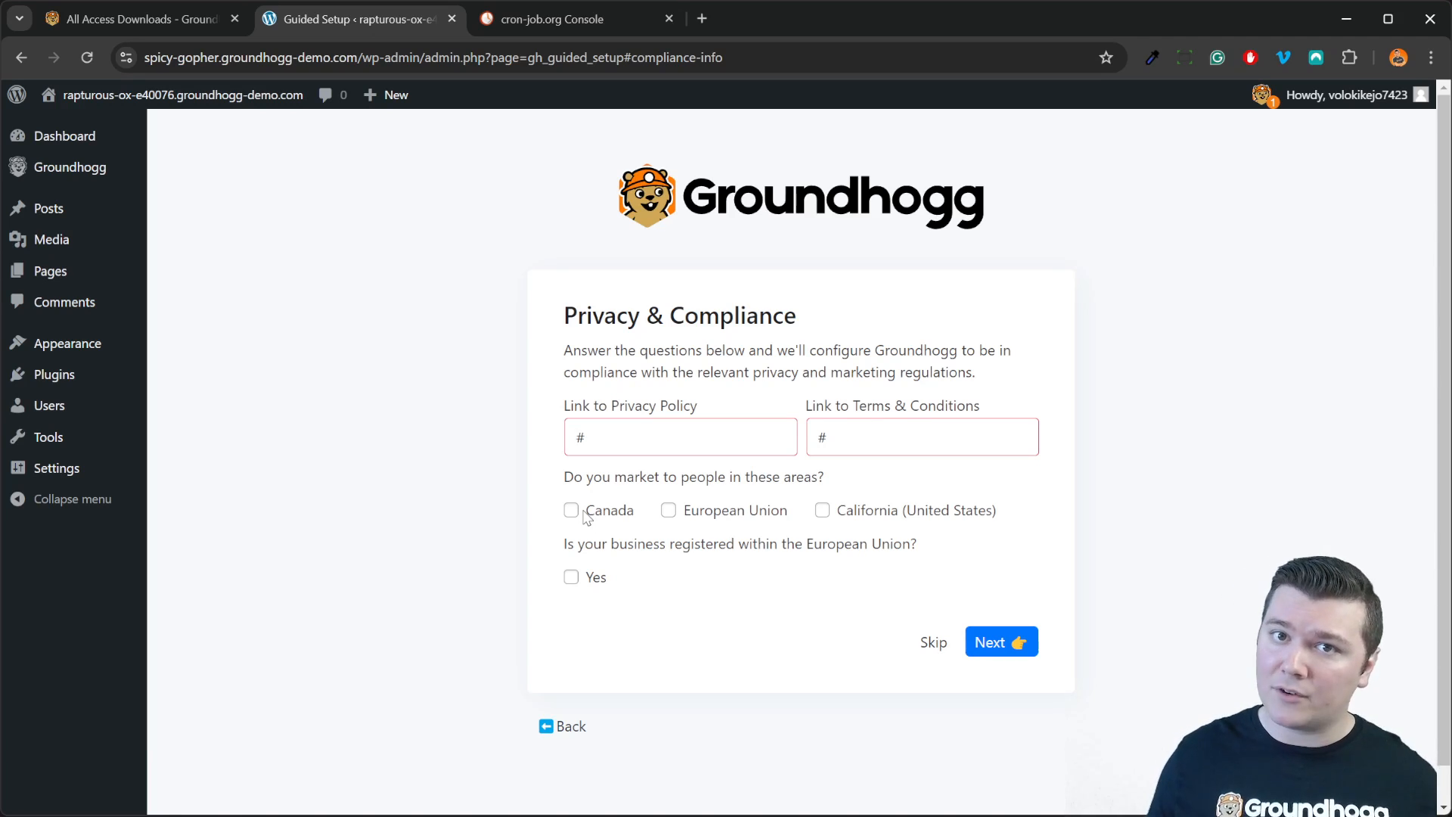
Step: Select Canada as the only marketing region, leave EU registration unchecked, and continue
{"action": "left_click", "coordinate": [585, 514]}
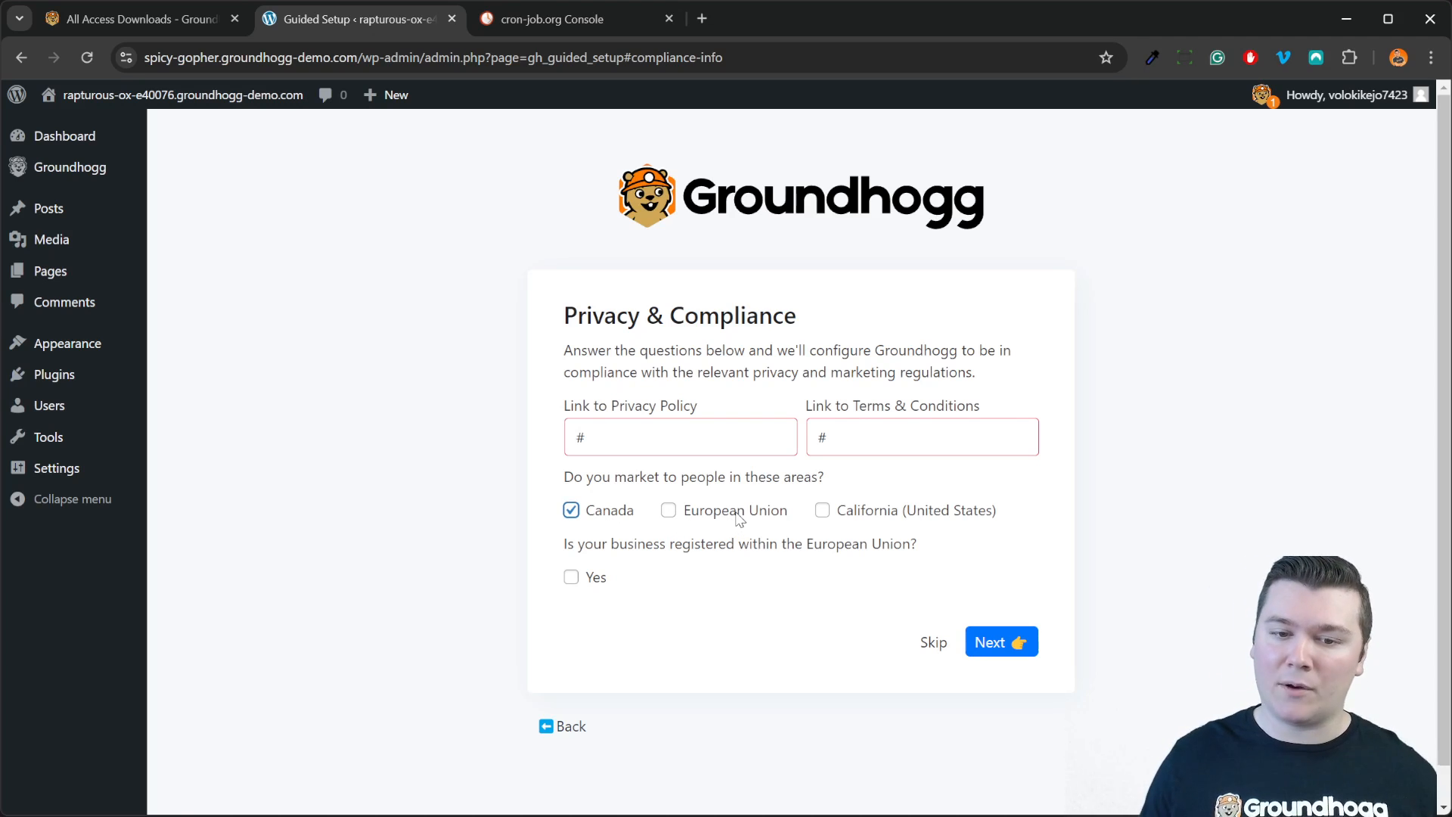
{"action": "left_click", "coordinate": [739, 517]}
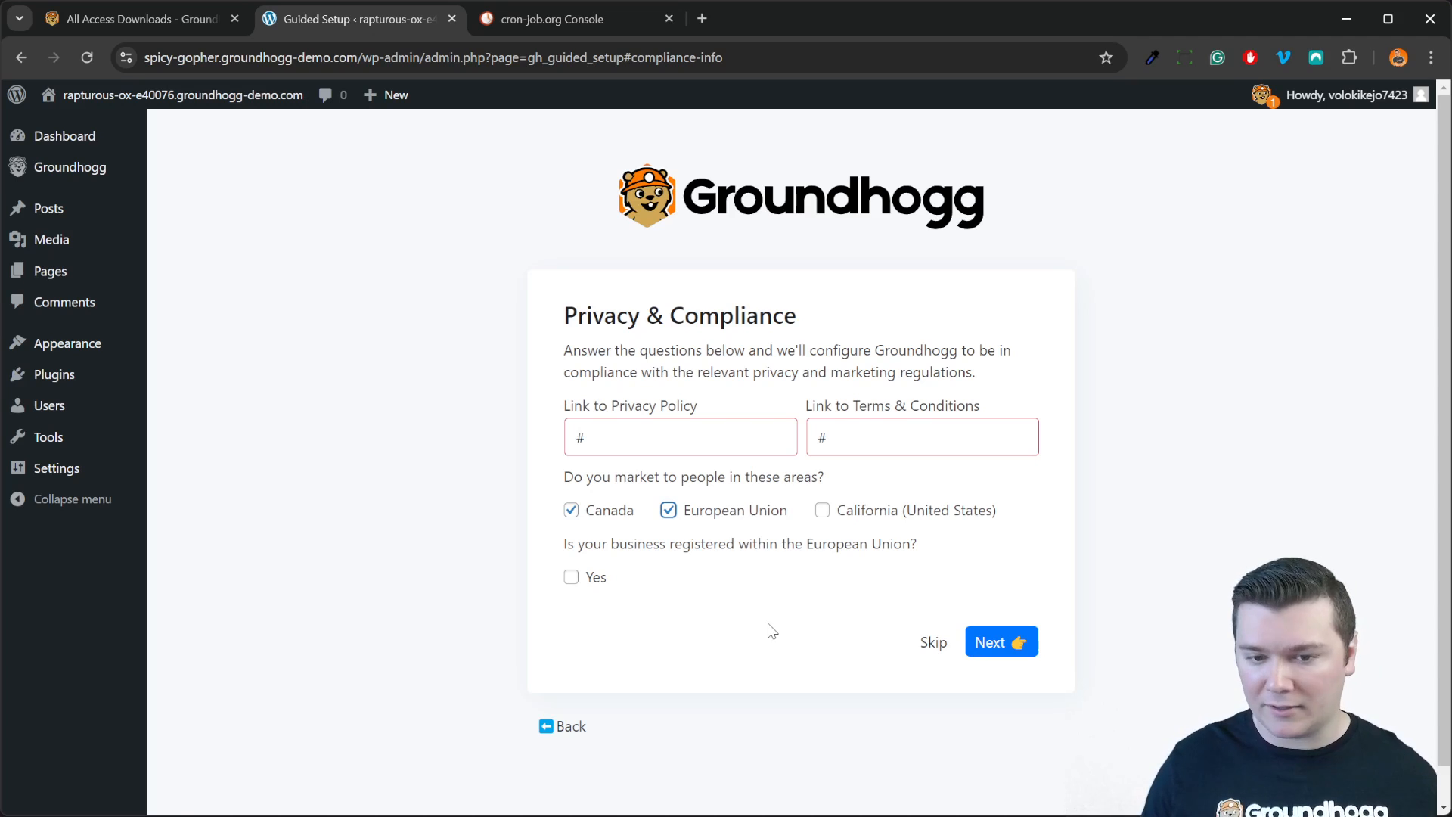
{"action": "left_click", "coordinate": [880, 518]}
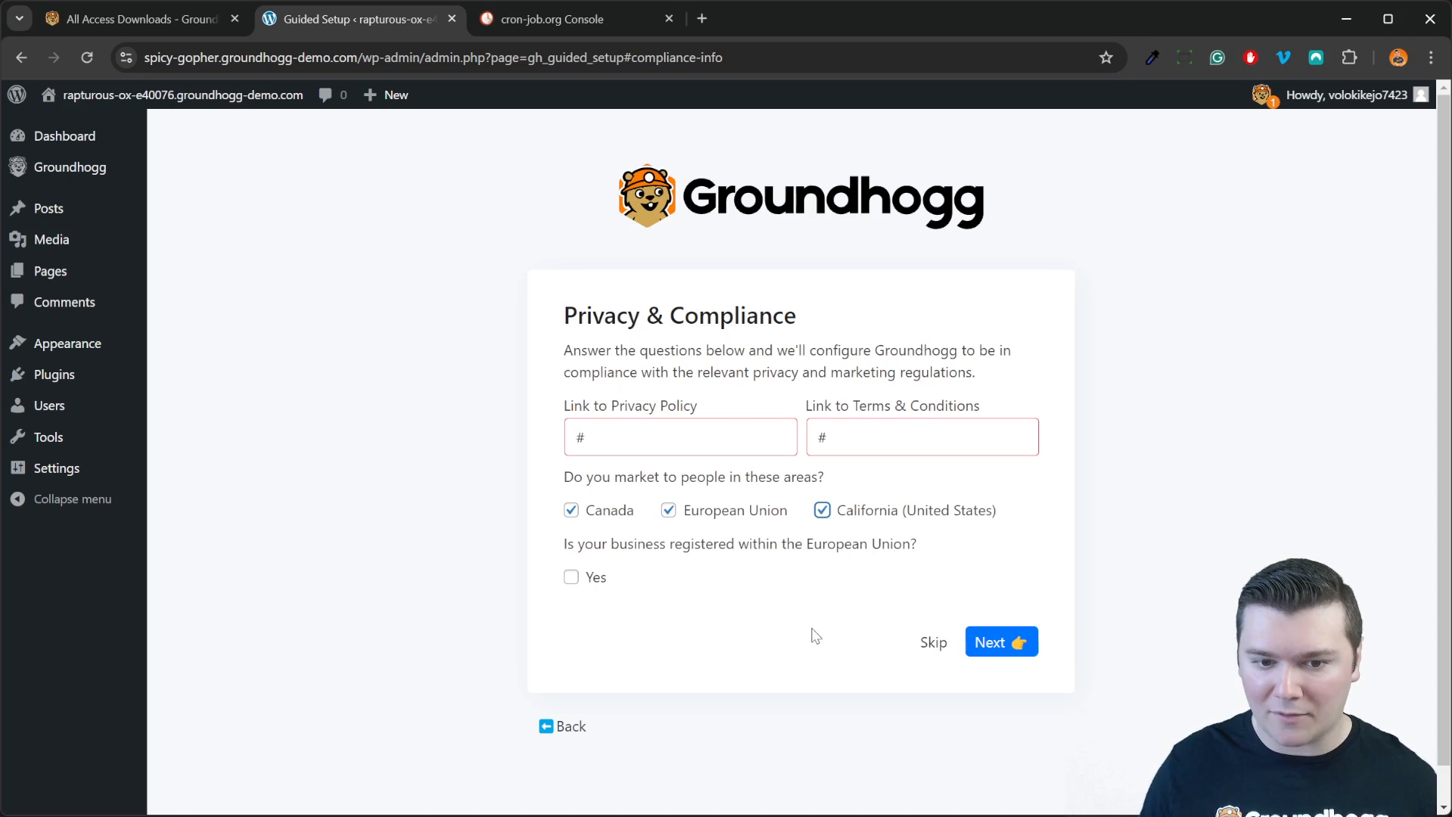
{"action": "left_click", "coordinate": [598, 579]}
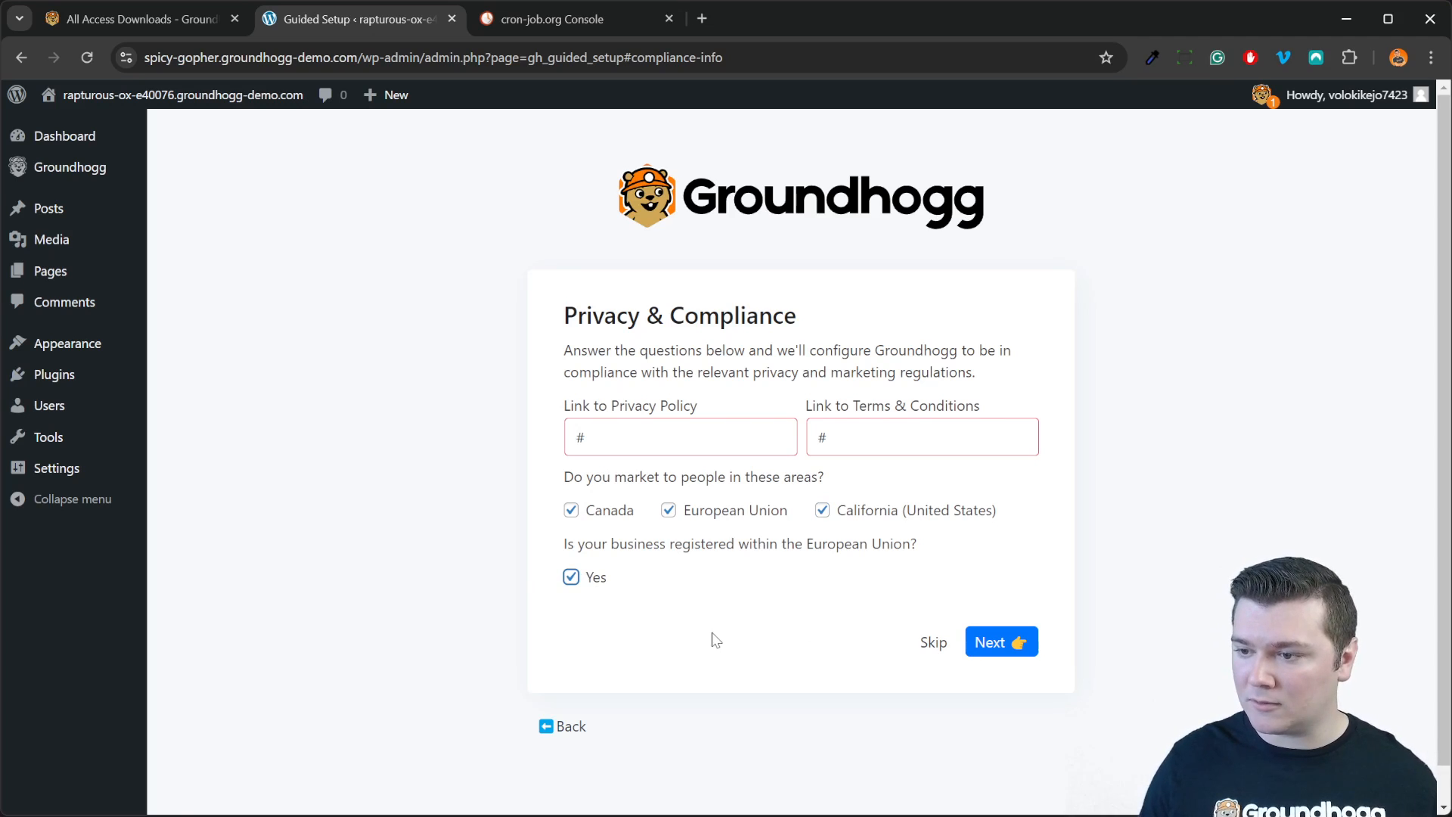
{"action": "left_click", "coordinate": [572, 580]}
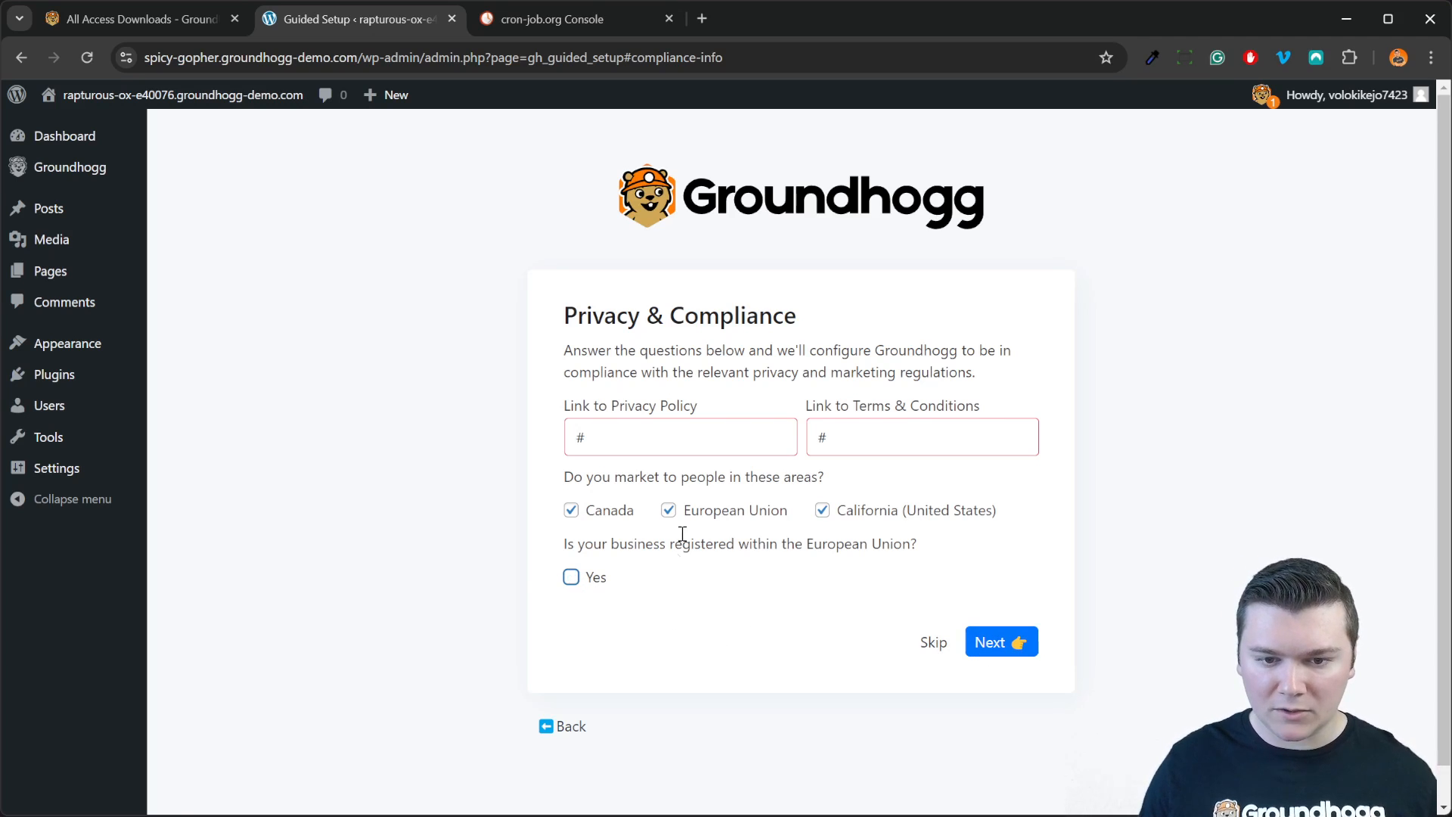
{"action": "left_click", "coordinate": [691, 519]}
{"action": "left_click", "coordinate": [834, 514]}
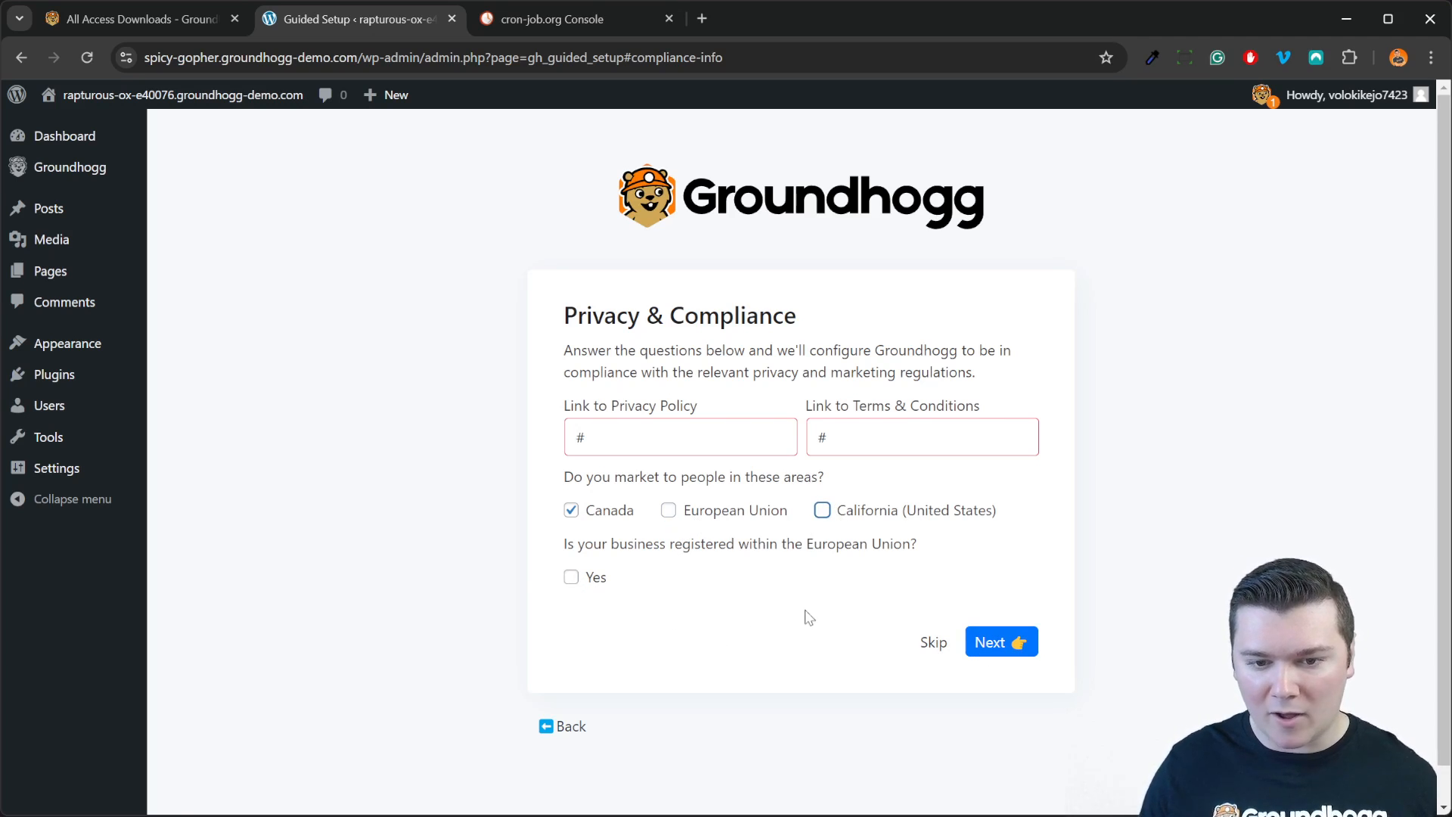
{"action": "left_click", "coordinate": [1006, 641]}
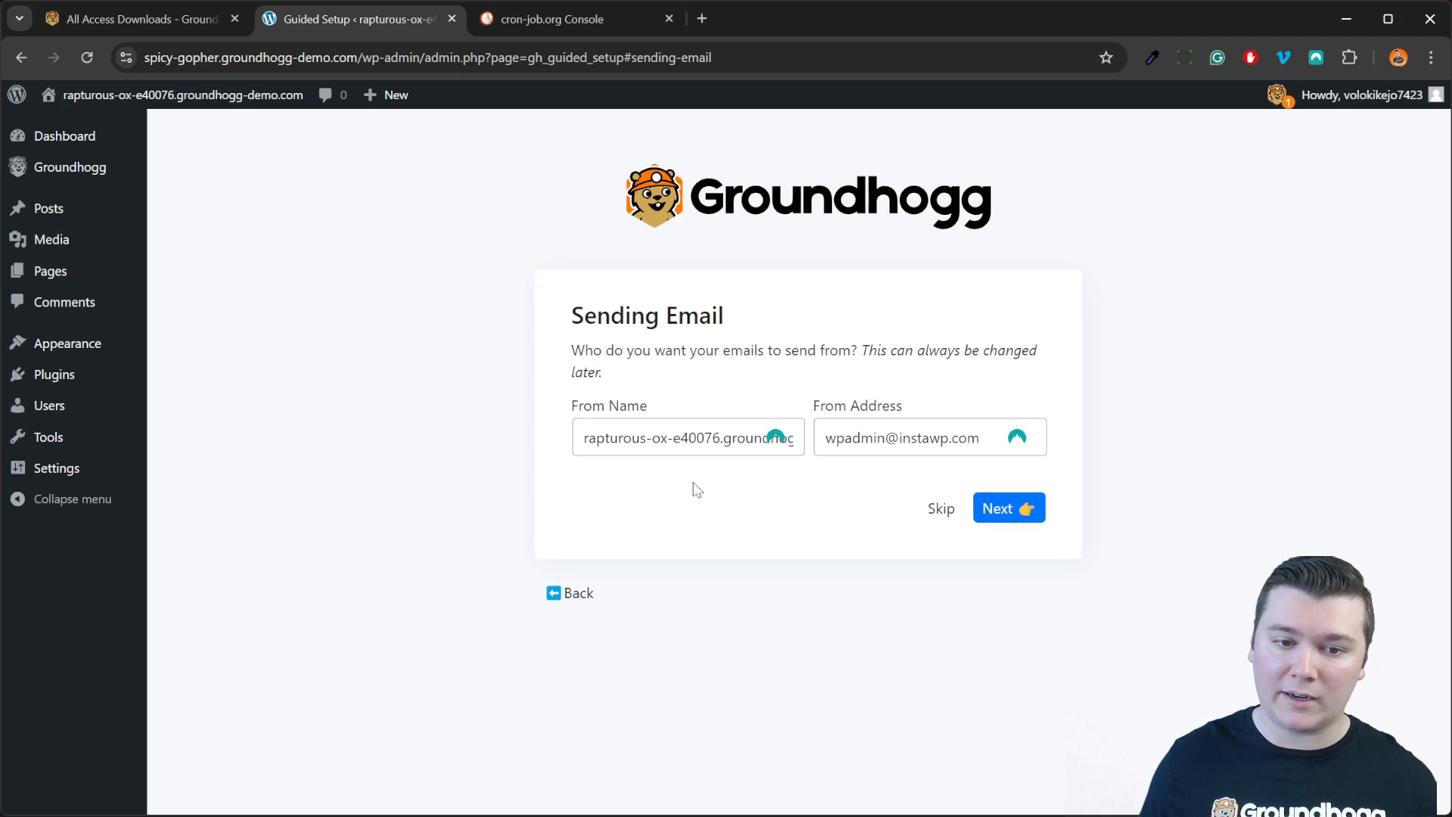
Step: Replace the From Name with the sender's name followed by 'from Groundhogg'
{"action": "triple_click", "coordinate": [688, 448]}
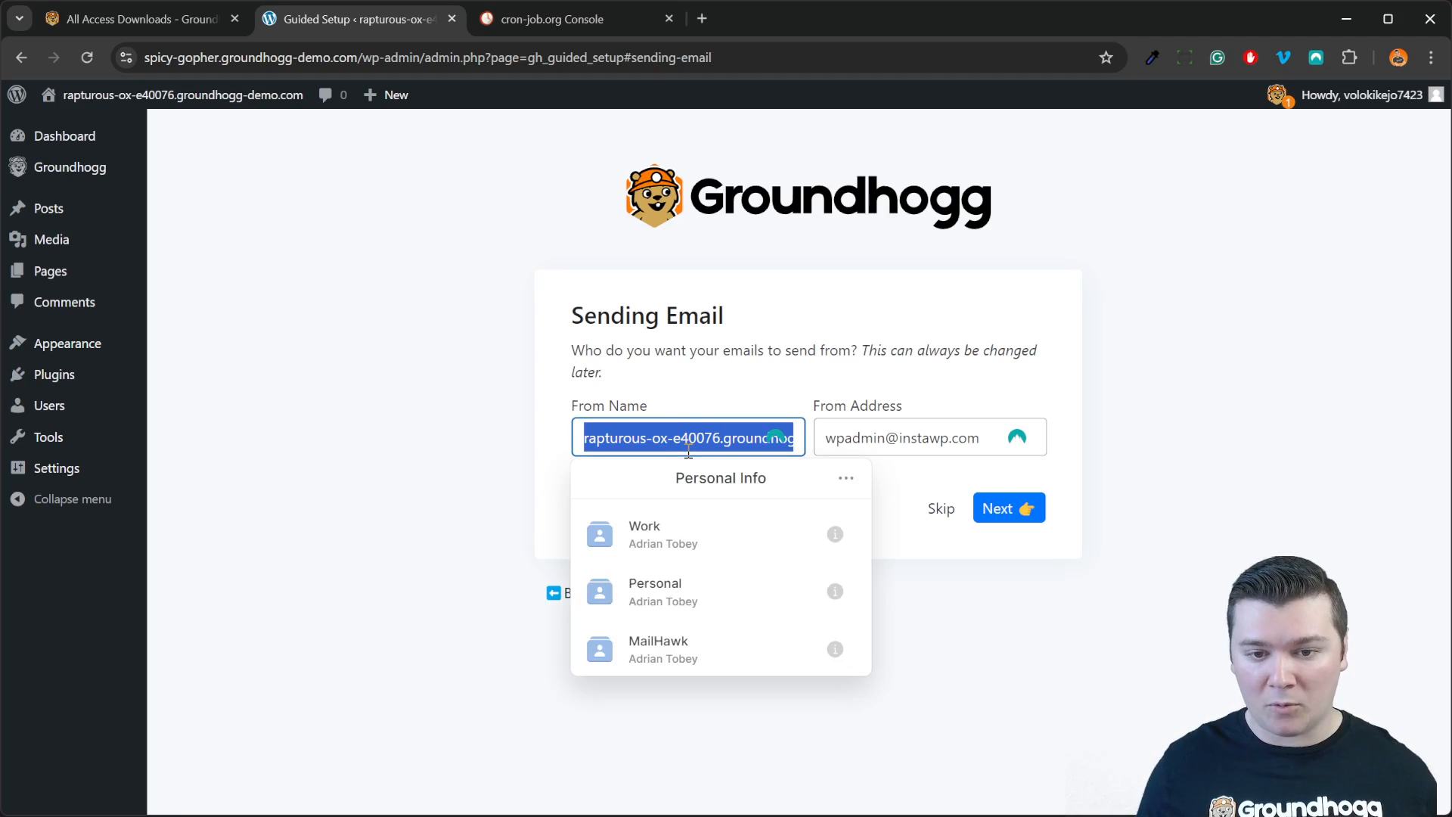
{"action": "type", "text": "Groundhogg Inc"}
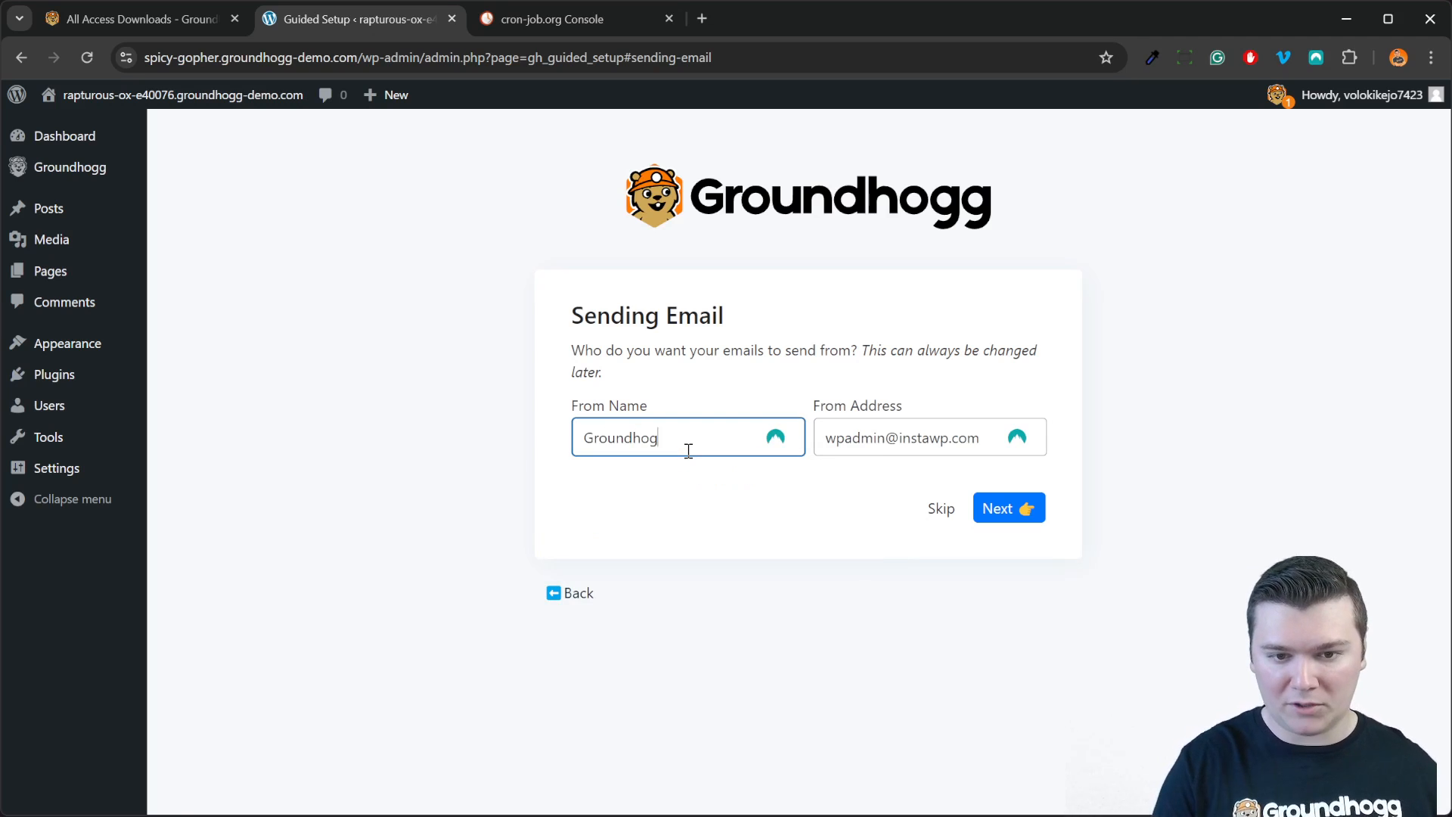
{"action": "key", "text": "ctrl+a"}
{"action": "key", "text": "BackSpace"}
{"action": "type", "text": "ADmin"}
{"action": "key", "text": "BackSpace"}
{"action": "key", "text": "BackSpace"}
{"action": "key", "text": "BackSpace"}
{"action": "key", "text": "BackSpace"}
{"action": "type", "text": "dmin"}
{"action": "key", "text": "BackSpace"}
{"action": "key", "text": "BackSpace"}
{"action": "key", "text": "BackSpace"}
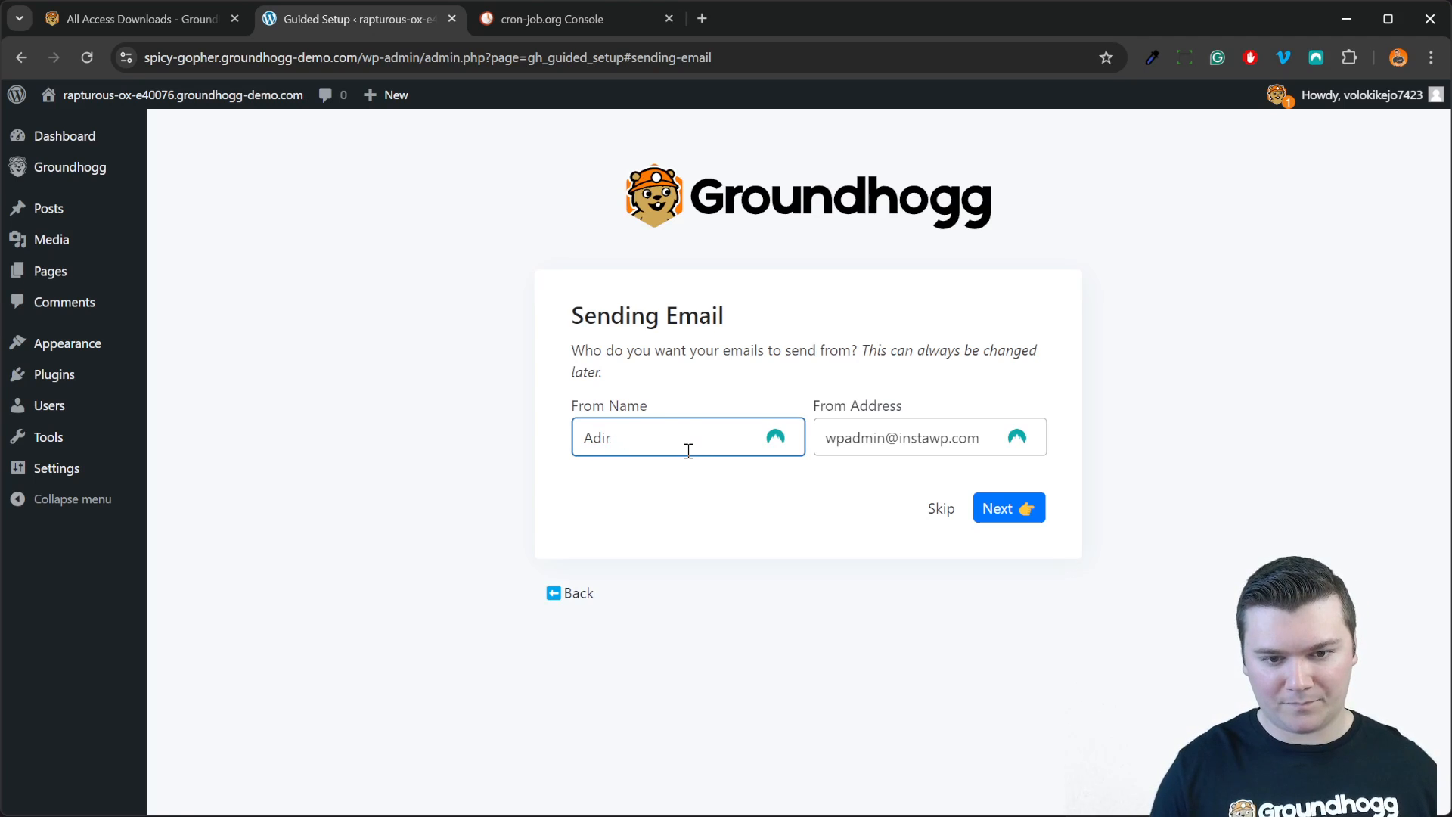
{"action": "type", "text": "rioan"}
{"action": "key", "text": "BackSpace"}
{"action": "key", "text": "BackSpace"}
{"action": "key", "text": "BackSpace"}
{"action": "type", "text": "an from Groundhogg"}
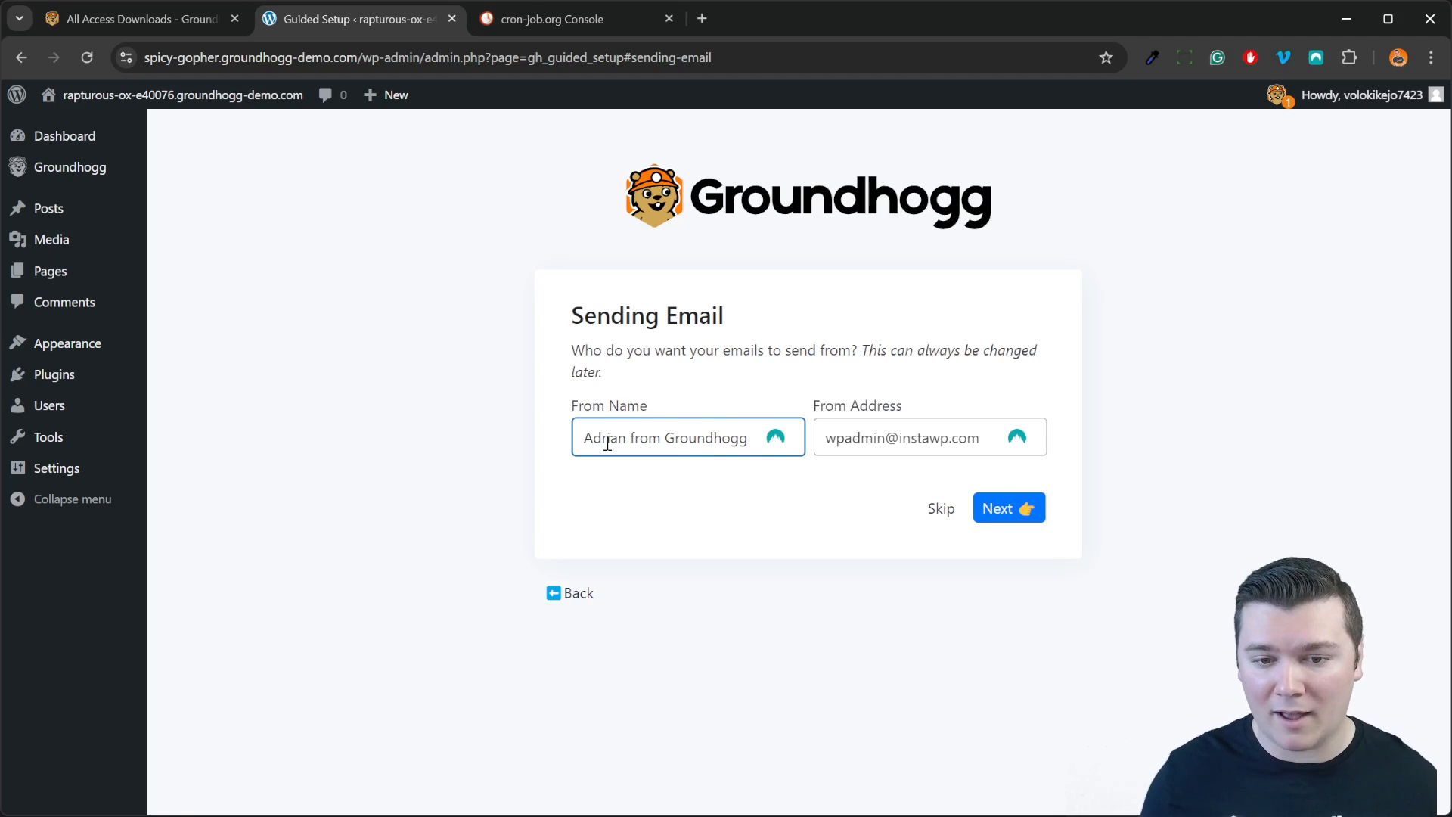
Step: Replace the From Address with the company's info e-mail address and continue
{"action": "left_click_drag", "start_coordinate": [583, 439], "coordinate": [804, 496]}
{"action": "left_click", "coordinate": [804, 499]}
{"action": "triple_click", "coordinate": [884, 438]}
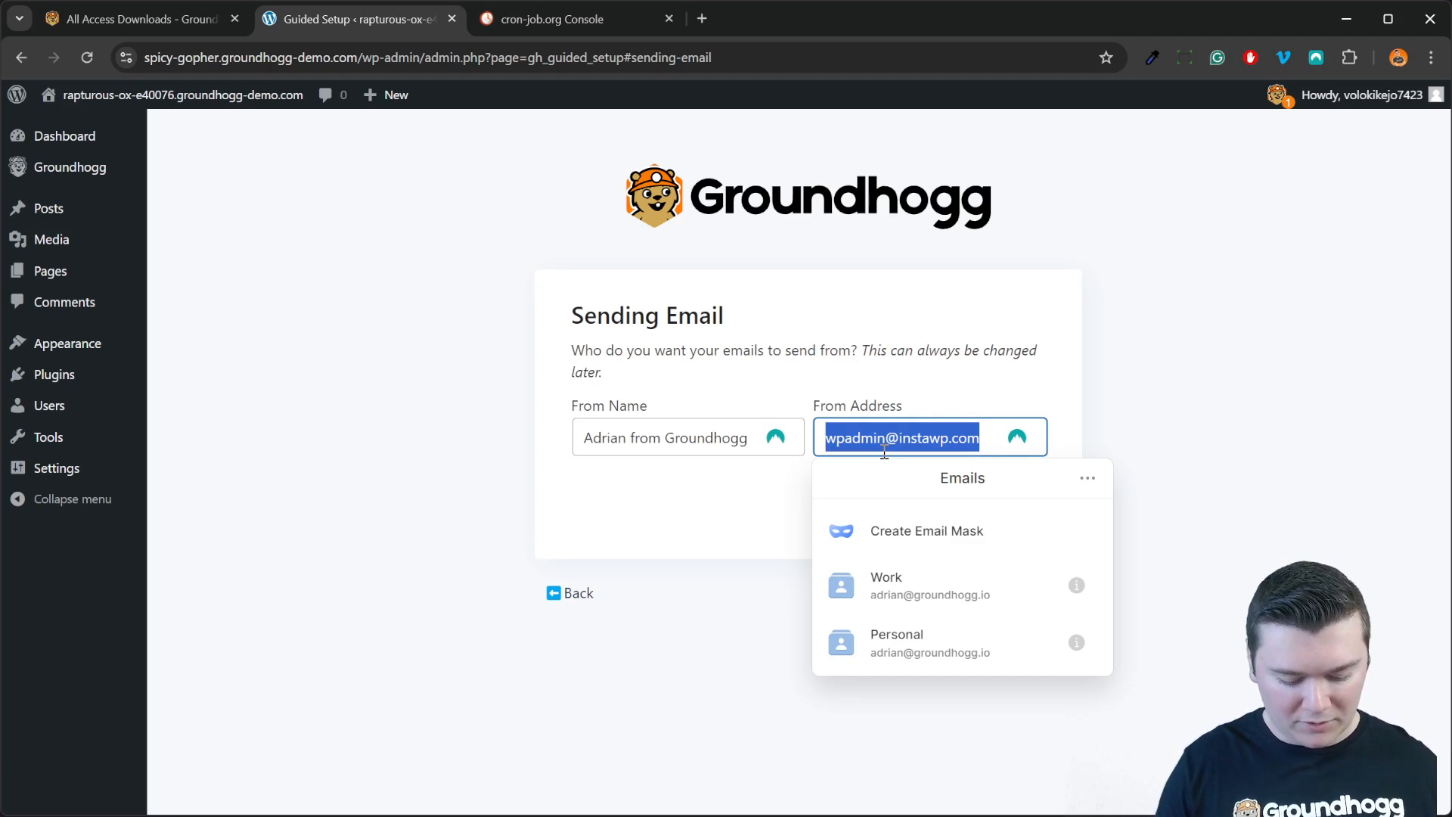
{"action": "key", "text": "Tab"}
{"action": "key", "text": "Tab"}
{"action": "key", "text": "Return"}
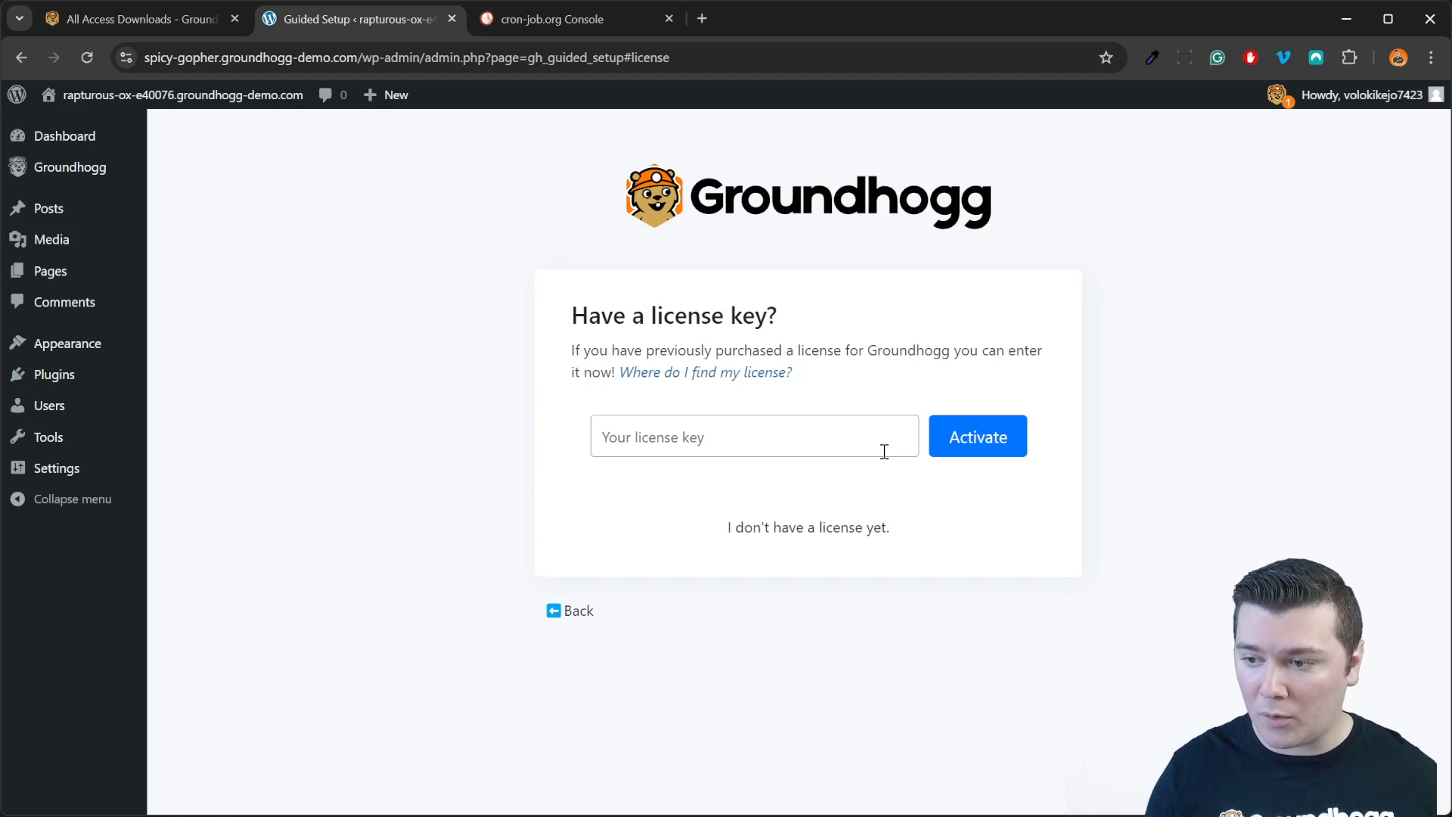
Step: Copy the Developer License key from the groundhogg.io account's Billing > Licenses page
{"action": "left_click", "coordinate": [867, 534]}
{"action": "scroll", "coordinate": [910, 535], "scroll_direction": "down", "scroll_amount": 5}
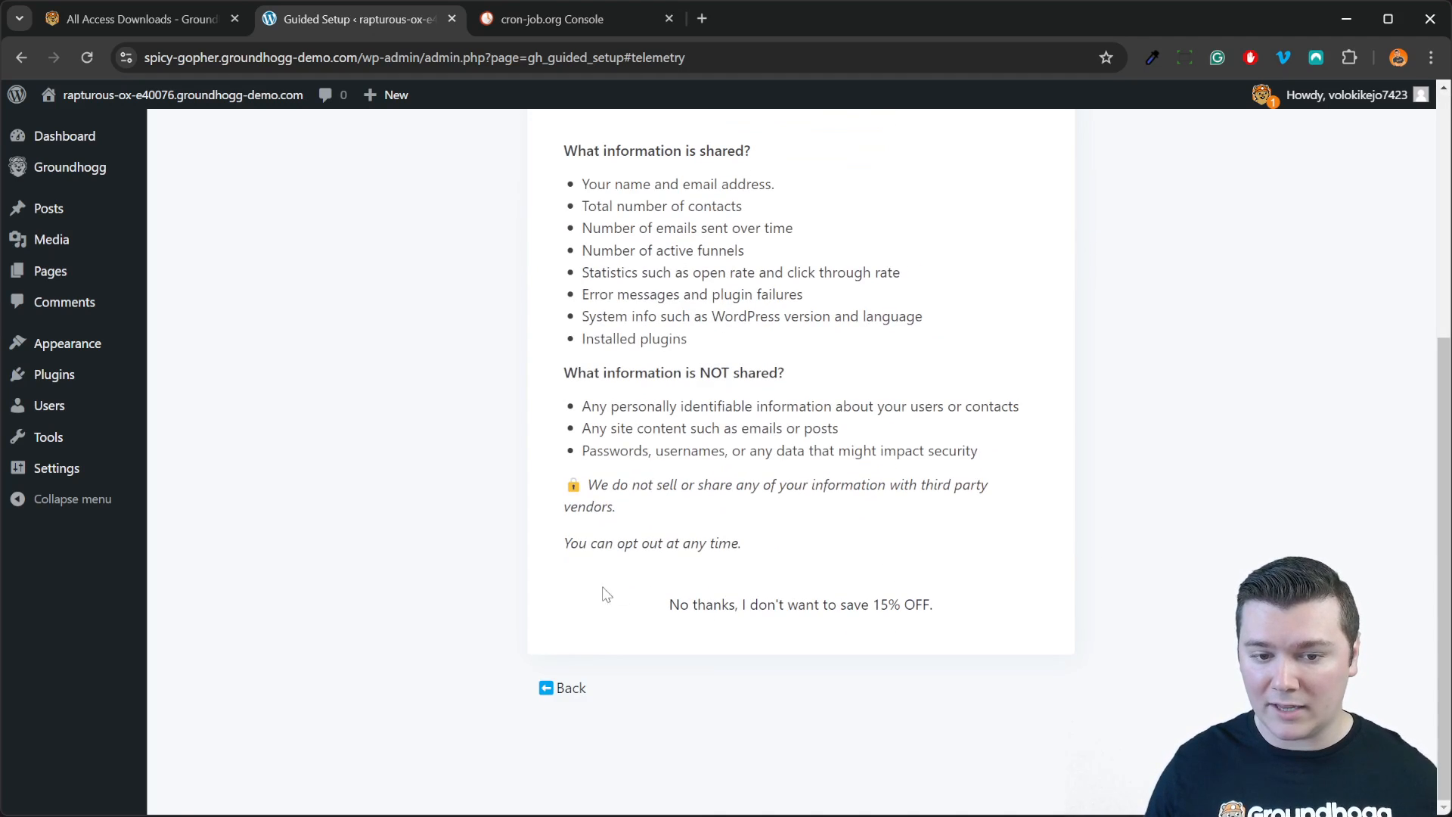
{"action": "left_click", "coordinate": [578, 689]}
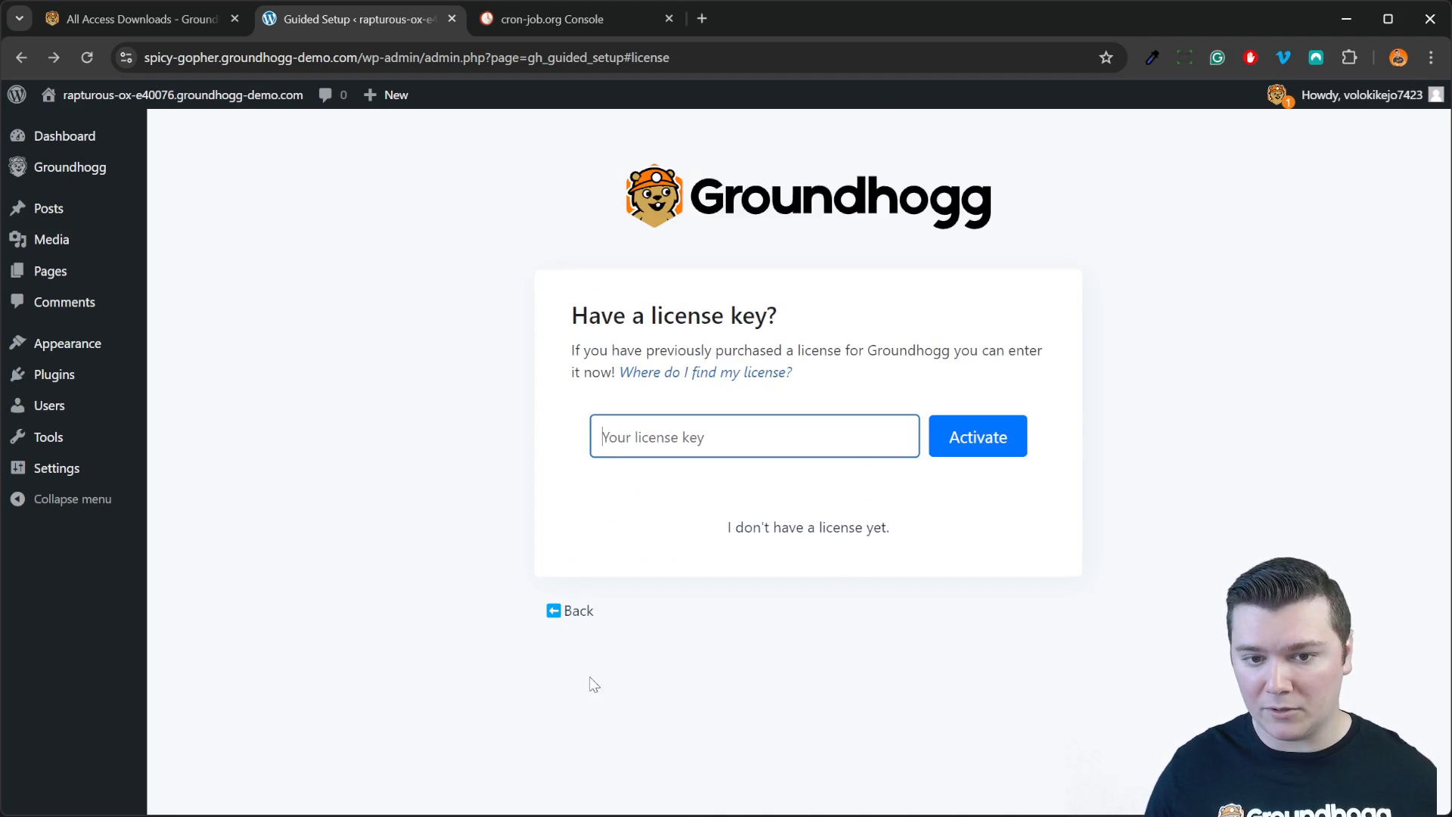
{"action": "left_click", "coordinate": [164, 22]}
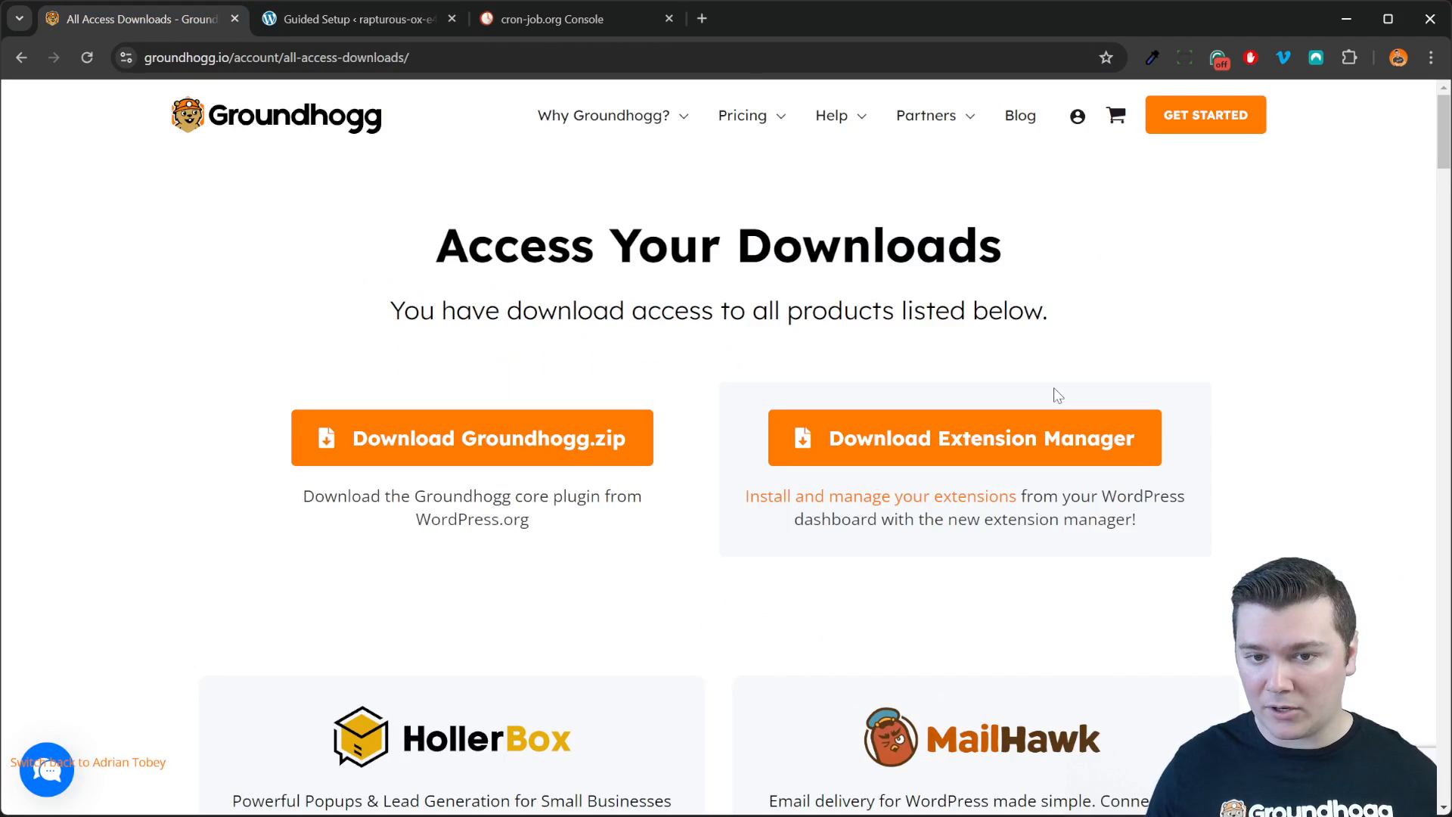
{"action": "left_click", "coordinate": [1072, 127]}
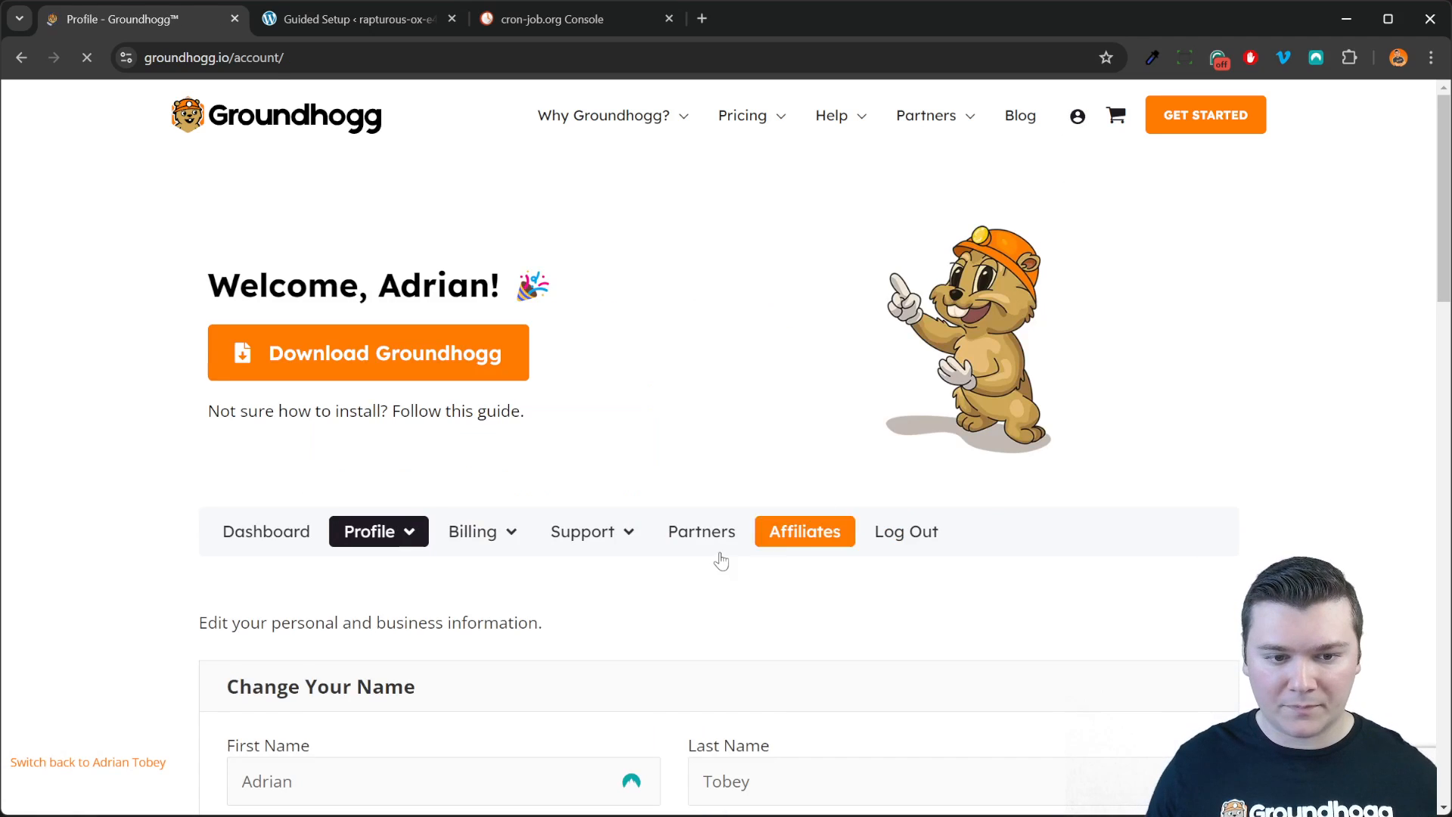
{"action": "left_click", "coordinate": [480, 531]}
{"action": "left_click", "coordinate": [491, 610]}
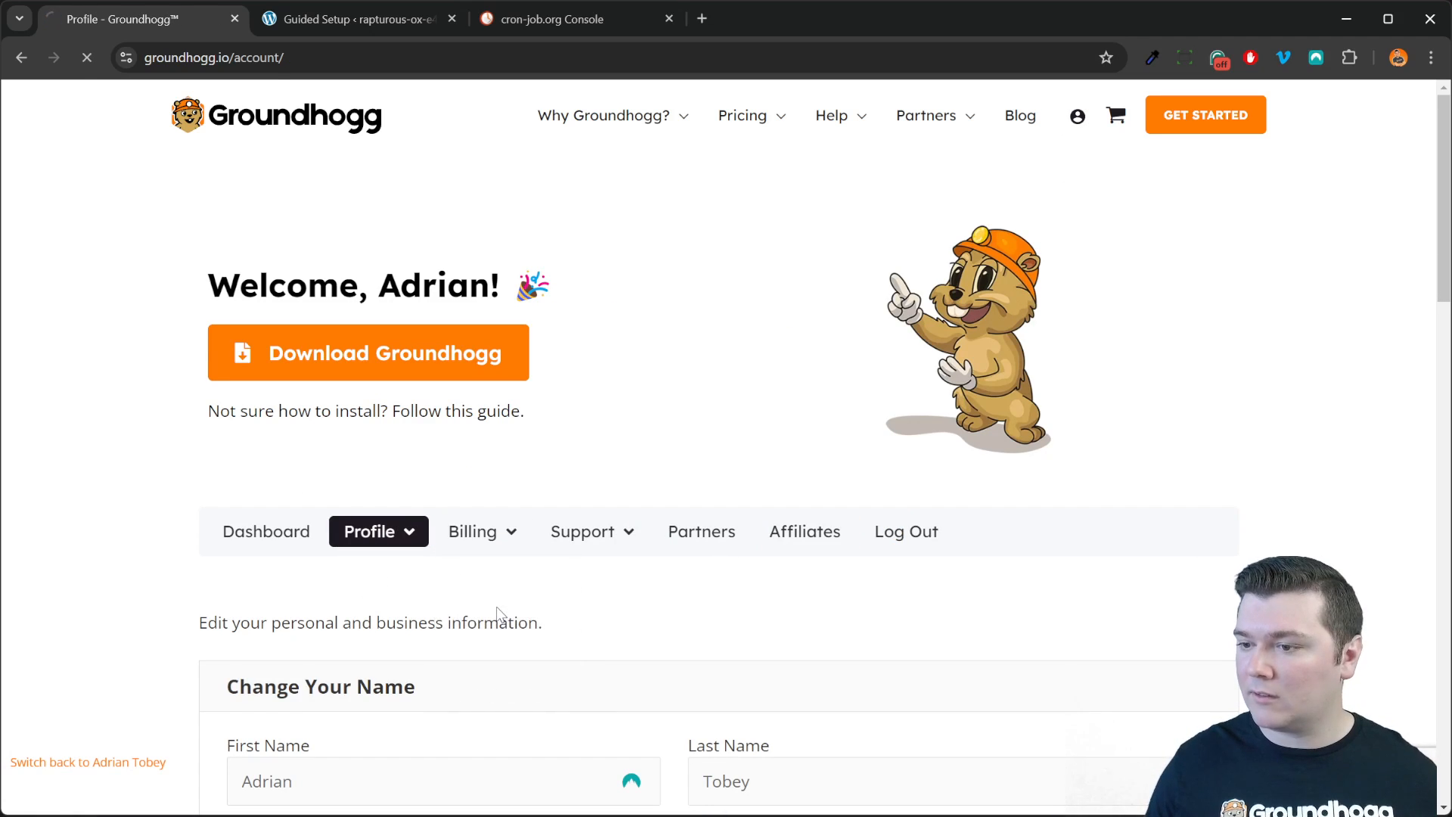
{"action": "scroll", "coordinate": [506, 613], "scroll_direction": "down", "scroll_amount": 6}
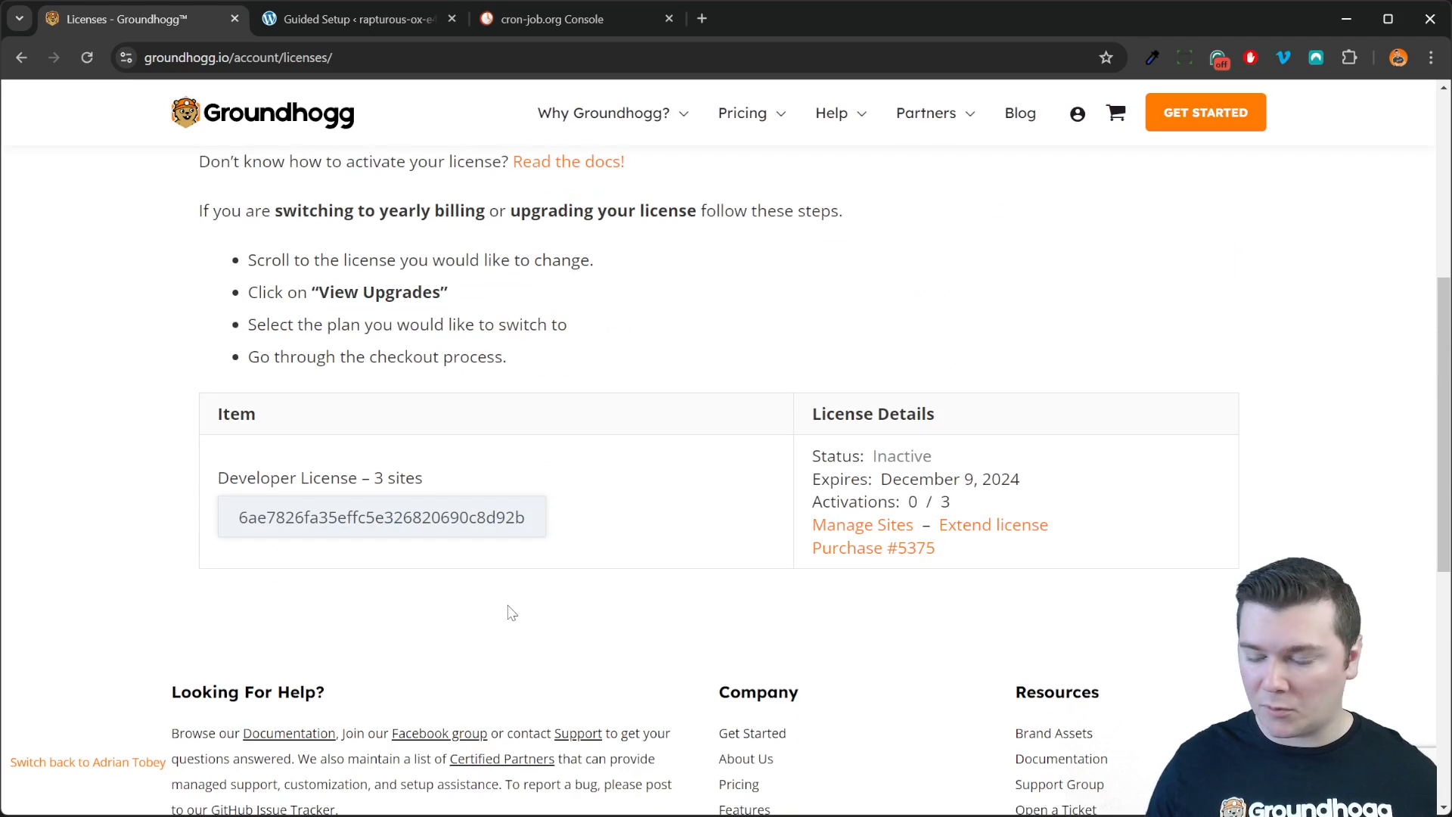
{"action": "left_click", "coordinate": [357, 531]}
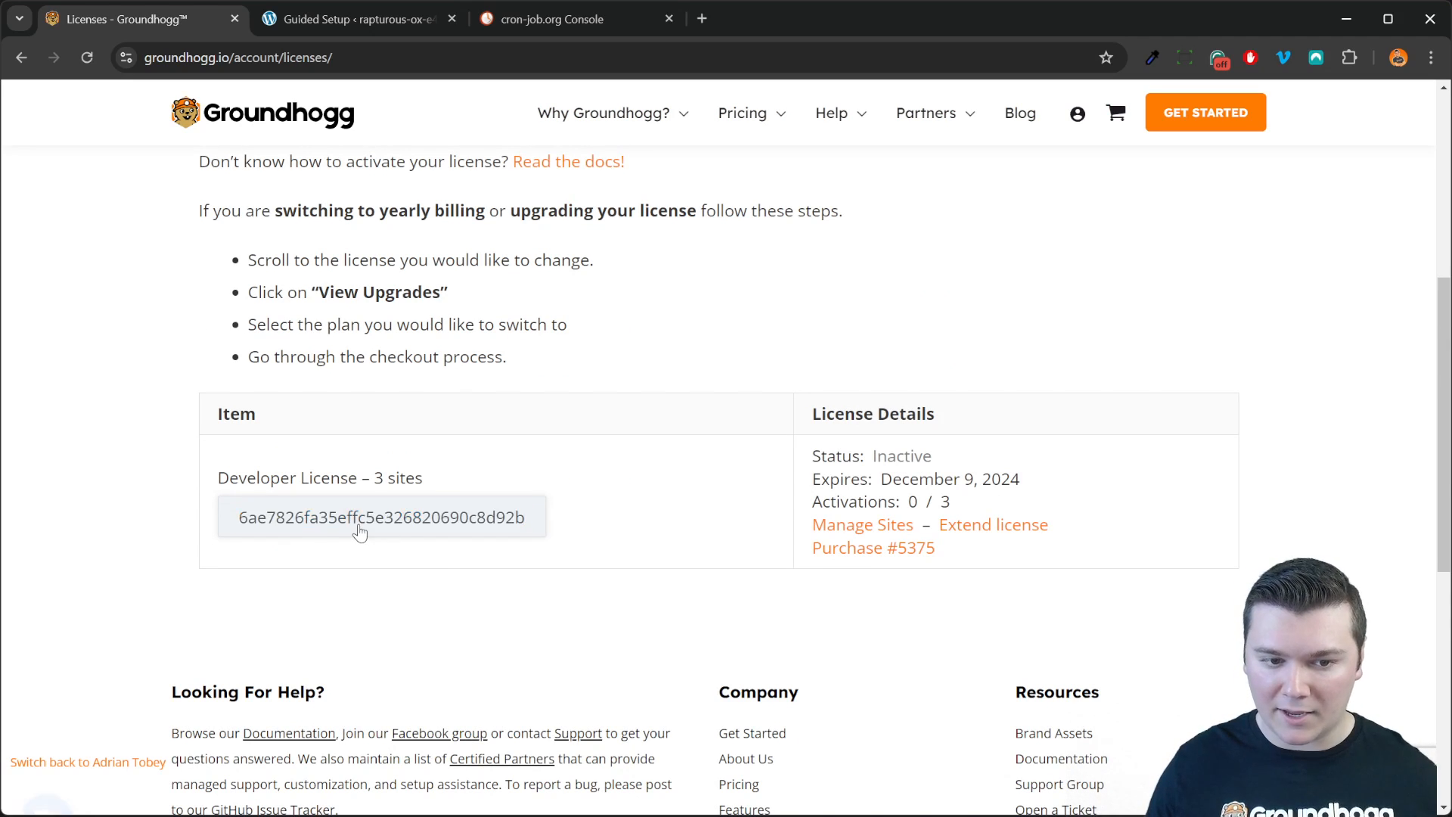
Step: Paste the license key into the guided setup's license field and activate it
{"action": "double_click", "coordinate": [421, 531]}
{"action": "key", "text": "ctrl+c"}
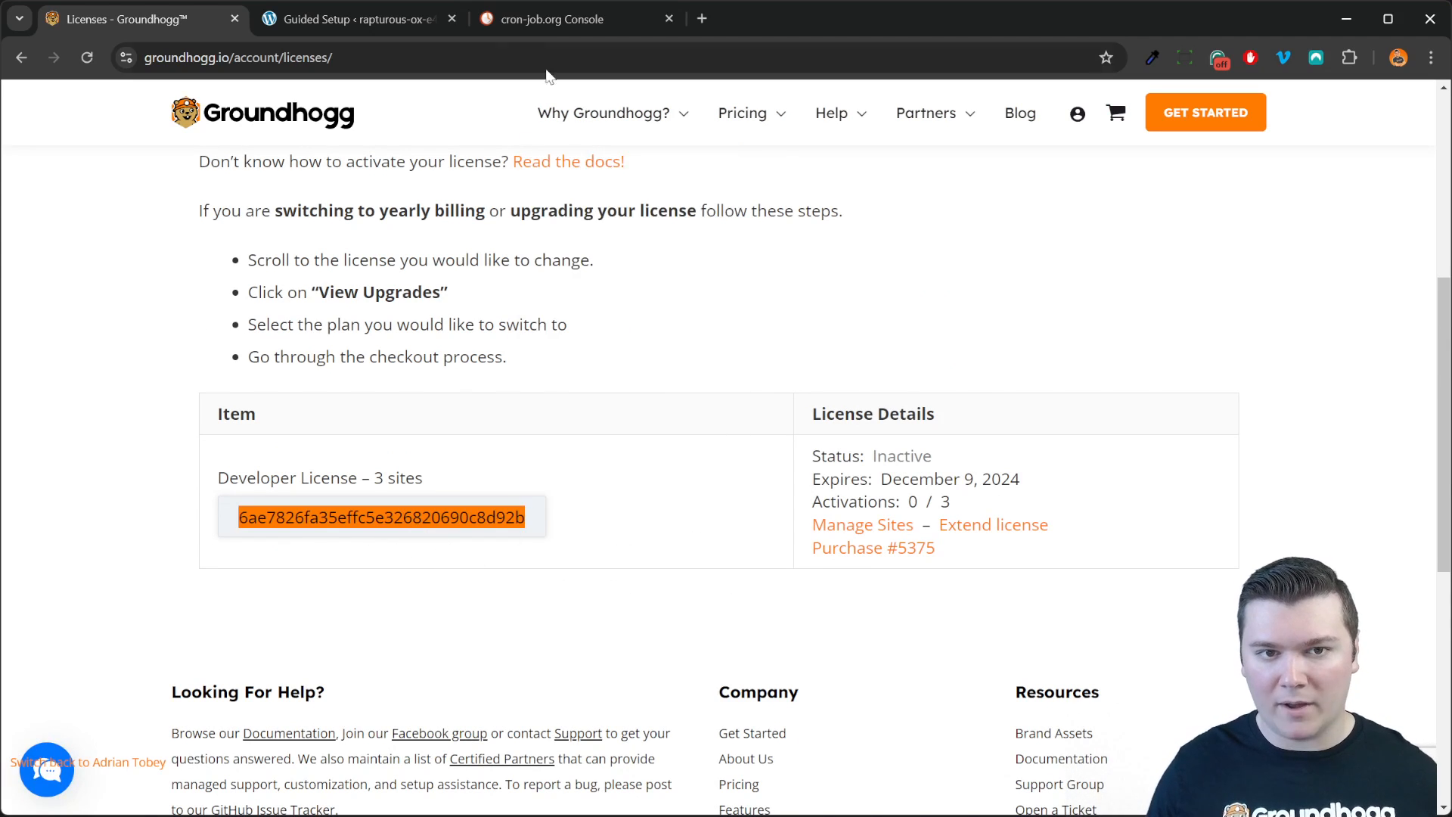
{"action": "left_click", "coordinate": [401, 23]}
{"action": "left_click", "coordinate": [769, 437]}
{"action": "key", "text": "ctrl+v"}
{"action": "left_click", "coordinate": [1005, 437]}
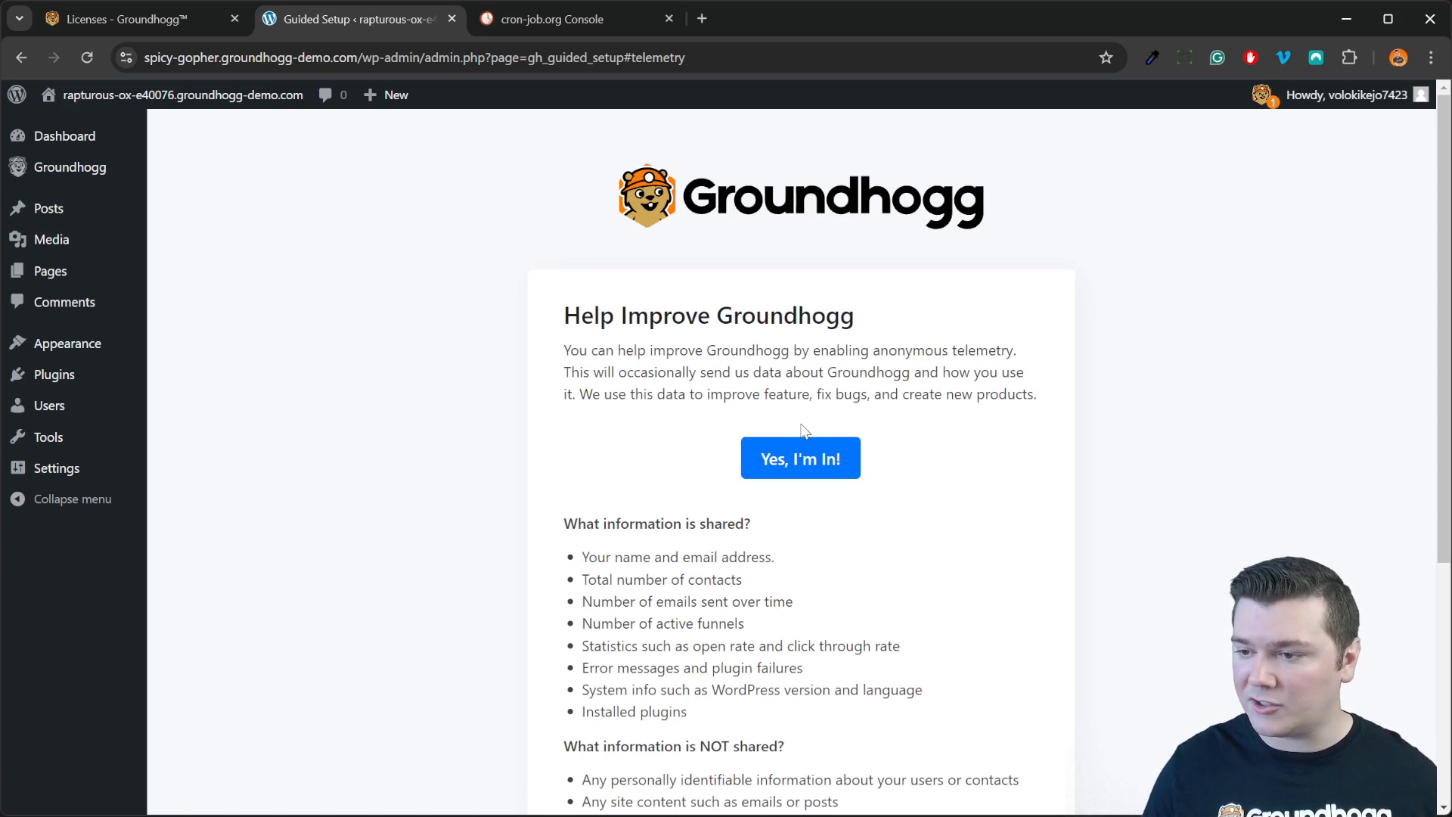
Step: Read the telemetry explanation and opt in with 'Yes, I'm In!'
{"action": "left_click_drag", "start_coordinate": [561, 327], "coordinate": [1017, 378]}
{"action": "left_click", "coordinate": [1011, 361]}
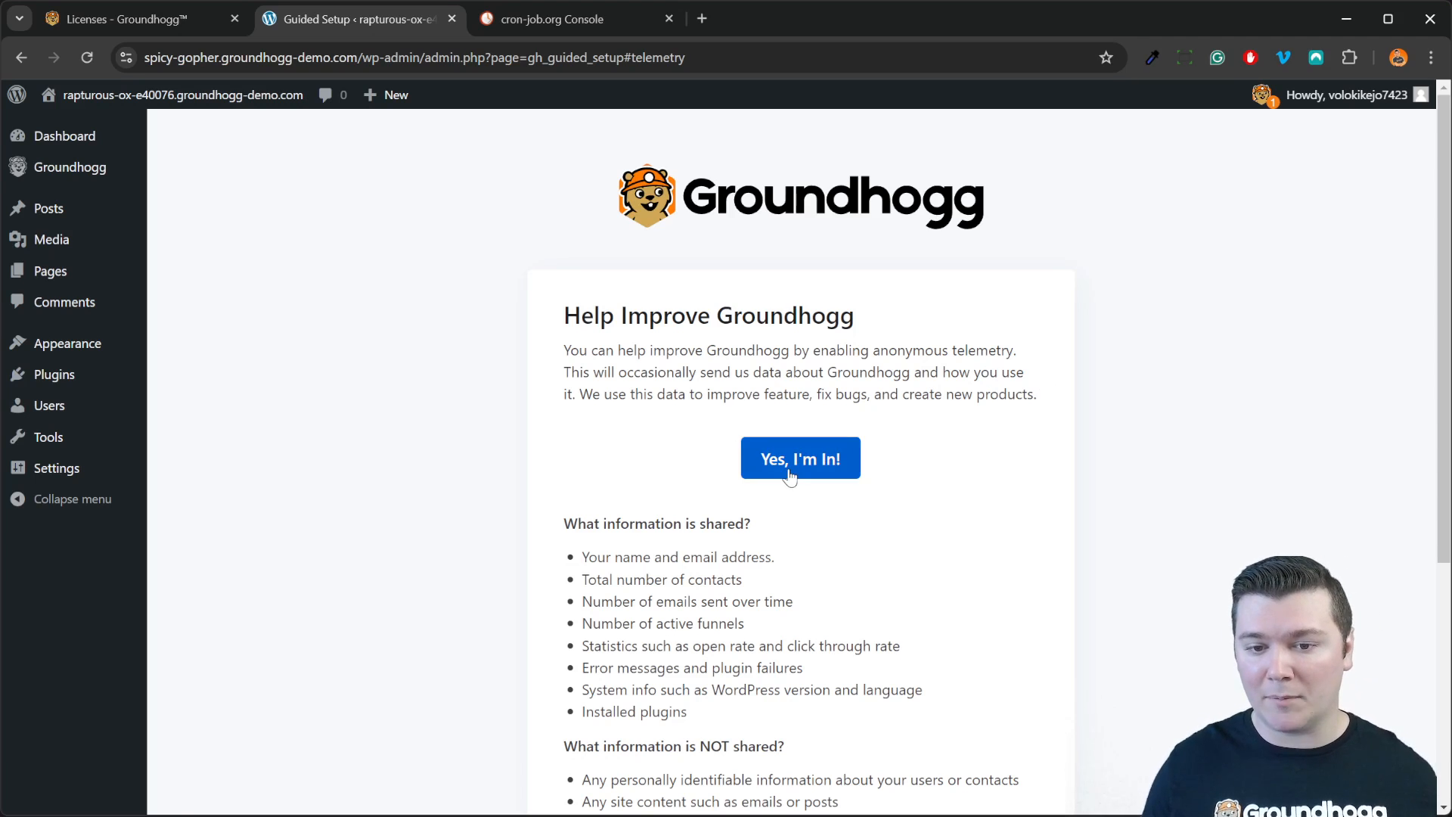
{"action": "scroll", "coordinate": [812, 639], "scroll_direction": "down", "scroll_amount": 5}
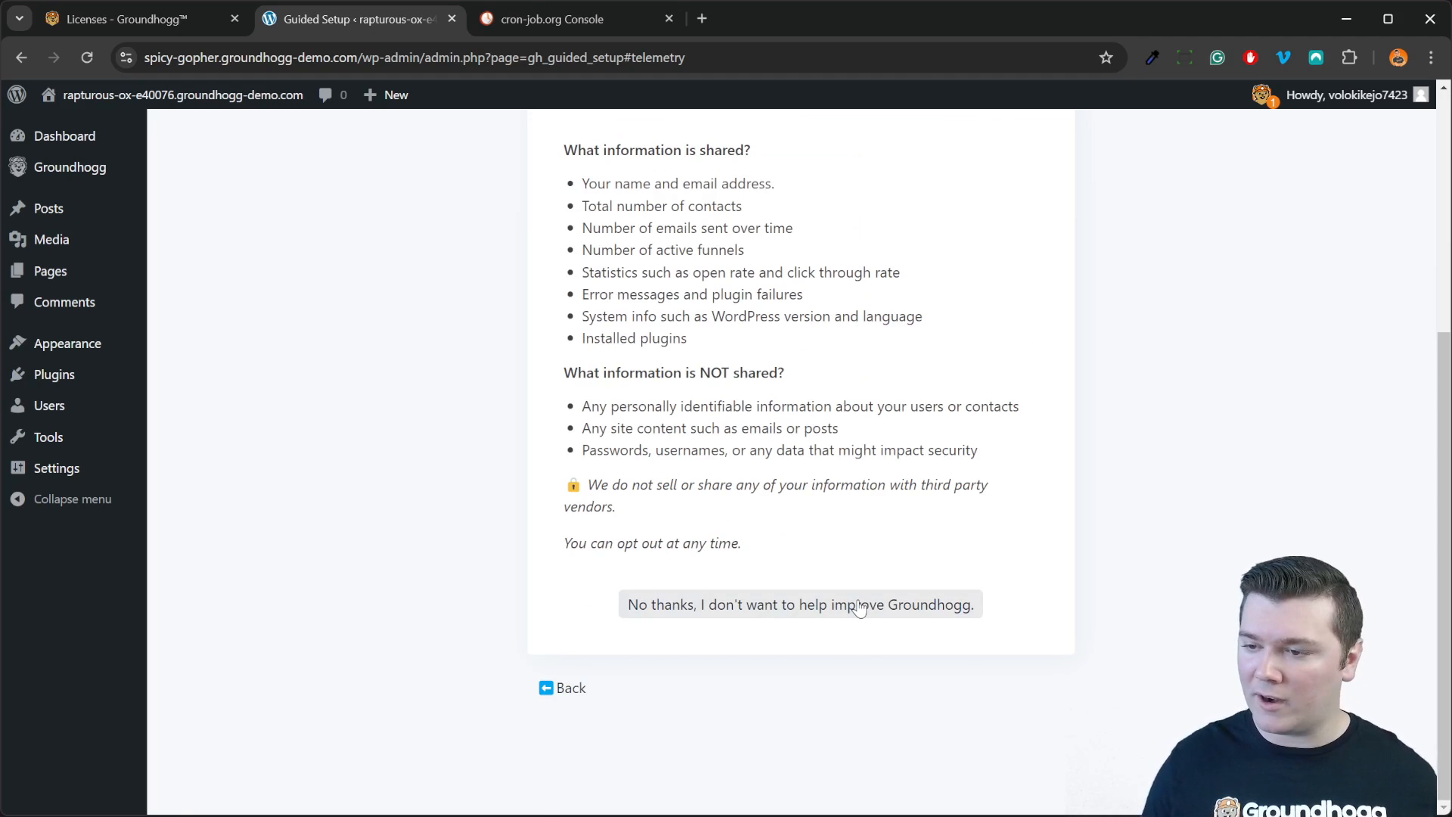
{"action": "scroll", "coordinate": [864, 609], "scroll_direction": "up", "scroll_amount": 4}
{"action": "left_click", "coordinate": [819, 386]}
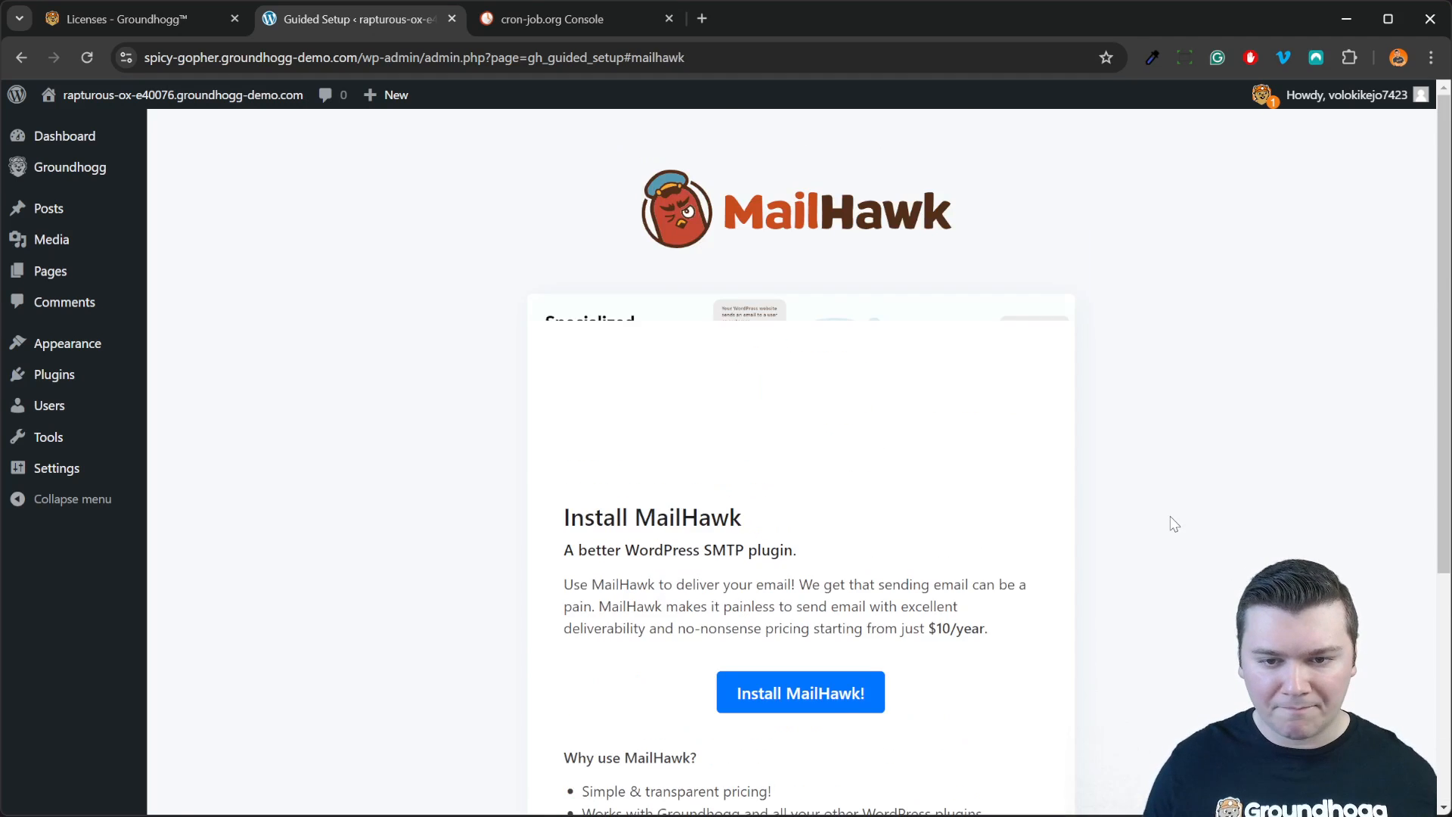
Step: Scroll through the MailHawk step to review the offer and its skip option
{"action": "scroll", "coordinate": [1173, 522], "scroll_direction": "down", "scroll_amount": 4}
{"action": "scroll", "coordinate": [1172, 523], "scroll_direction": "up", "scroll_amount": 4}
{"action": "scroll", "coordinate": [1173, 524], "scroll_direction": "down", "scroll_amount": 4}
{"action": "scroll", "coordinate": [1172, 523], "scroll_direction": "up", "scroll_amount": 4}
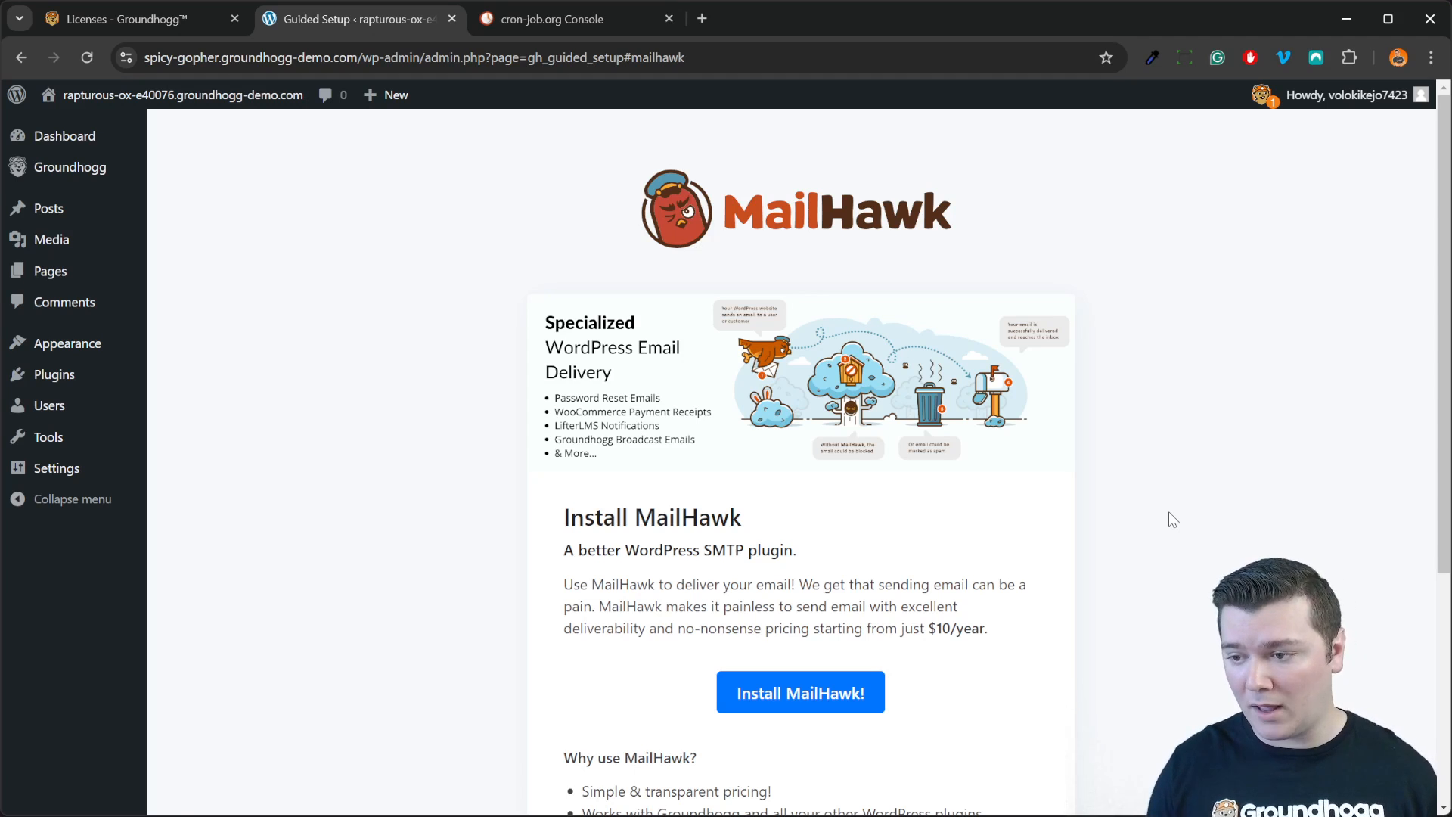
{"action": "scroll", "coordinate": [897, 656], "scroll_direction": "down", "scroll_amount": 5}
Step: Decline MailHawk, then defer the SMTP service with 'I'll set this up later'
{"action": "left_click", "coordinate": [850, 606]}
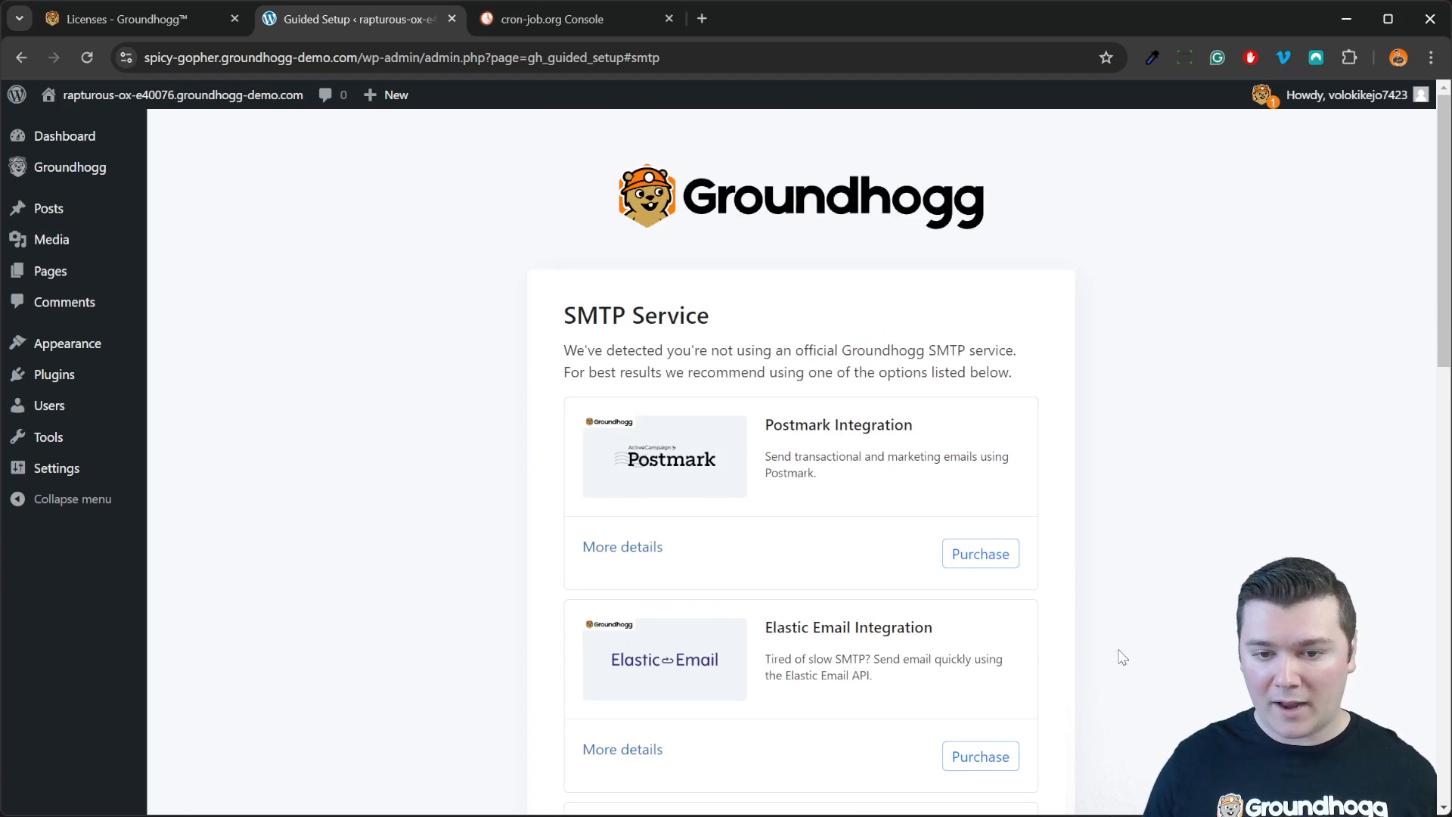
{"action": "scroll", "coordinate": [987, 691], "scroll_direction": "down", "scroll_amount": 5}
{"action": "scroll", "coordinate": [986, 691], "scroll_direction": "down", "scroll_amount": 3}
{"action": "scroll", "coordinate": [986, 691], "scroll_direction": "up", "scroll_amount": 8}
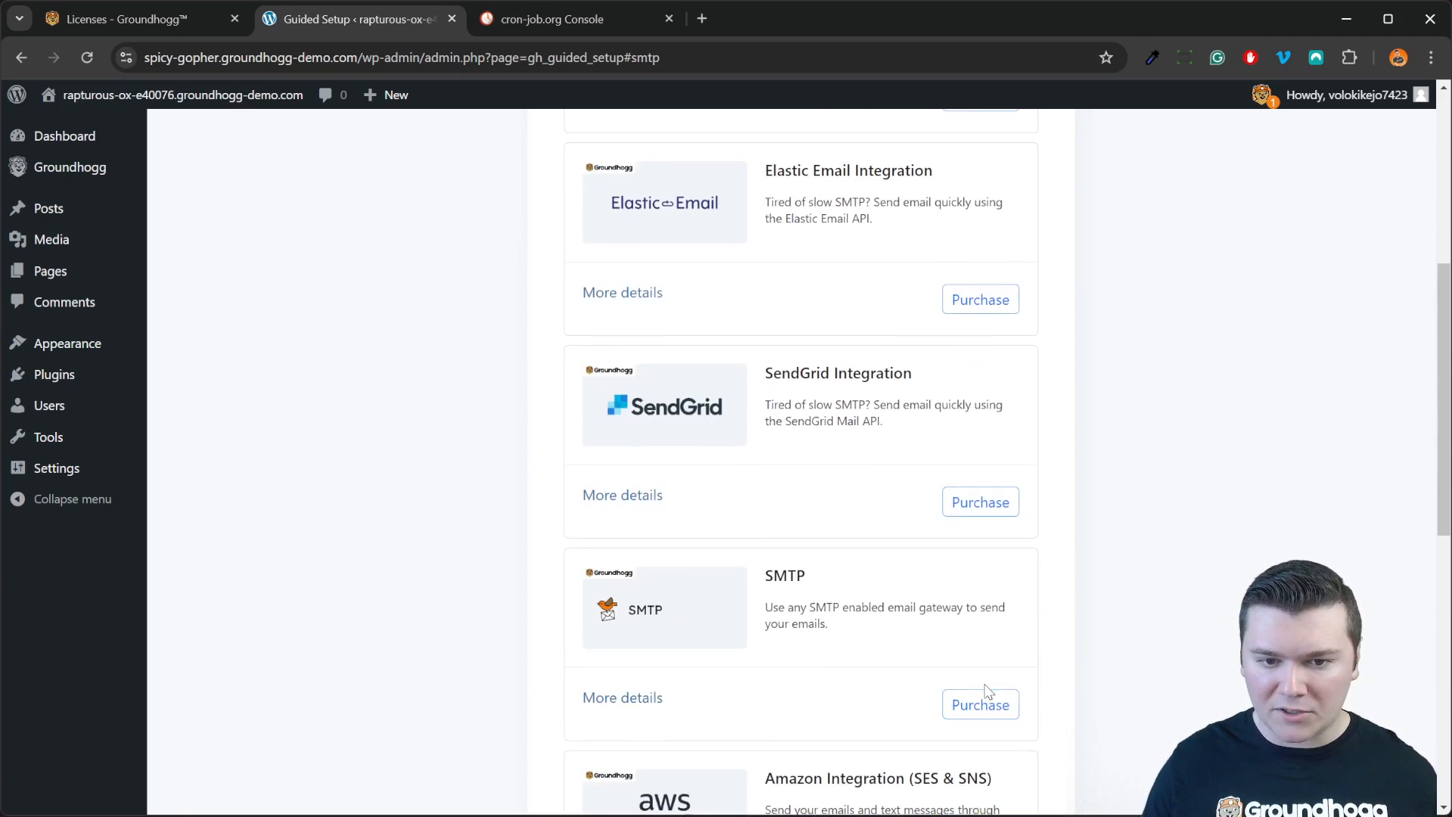
{"action": "scroll", "coordinate": [987, 691], "scroll_direction": "down", "scroll_amount": 12}
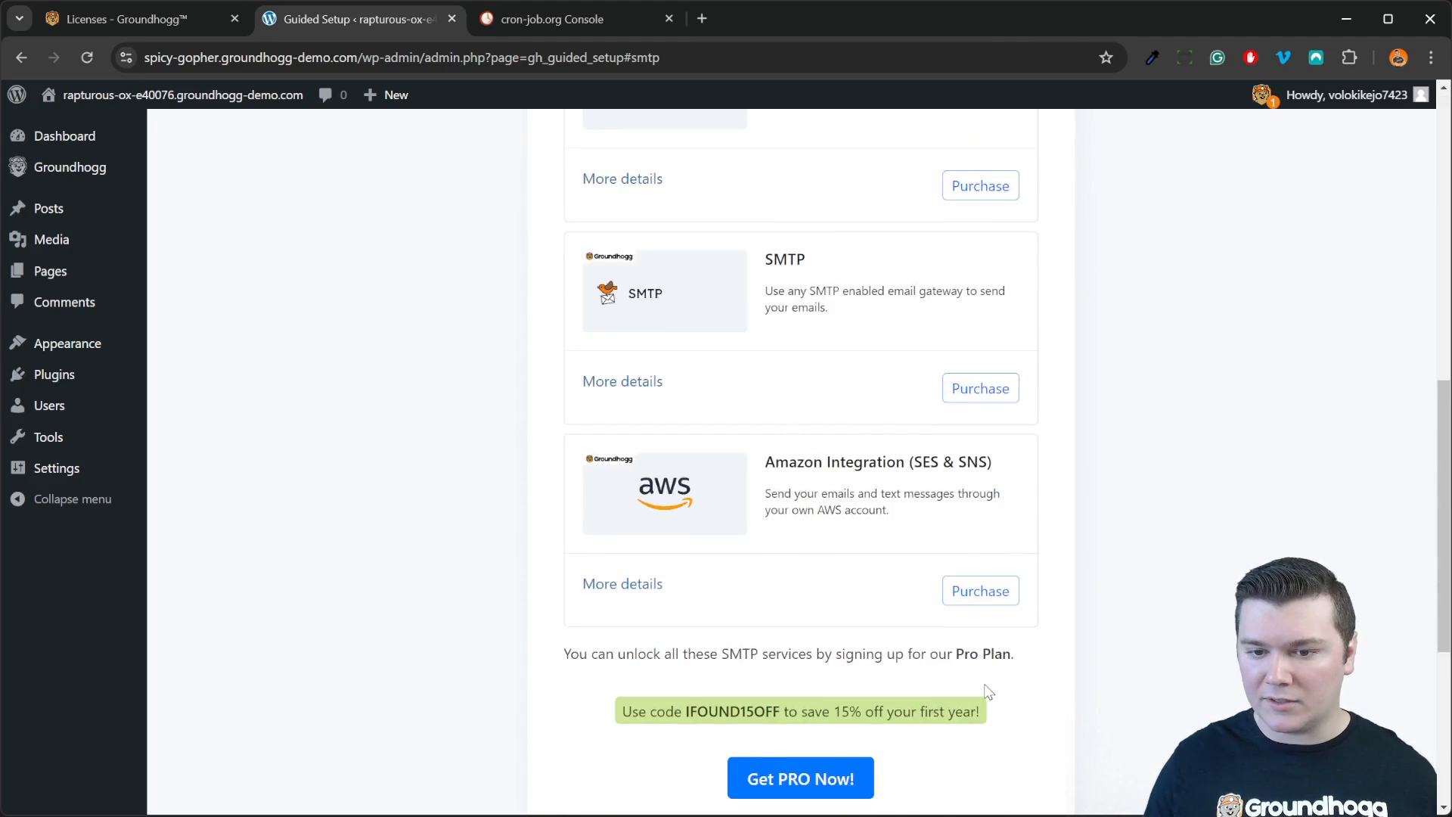
{"action": "scroll", "coordinate": [961, 313], "scroll_direction": "up", "scroll_amount": 5}
{"action": "scroll", "coordinate": [963, 313], "scroll_direction": "up", "scroll_amount": 5}
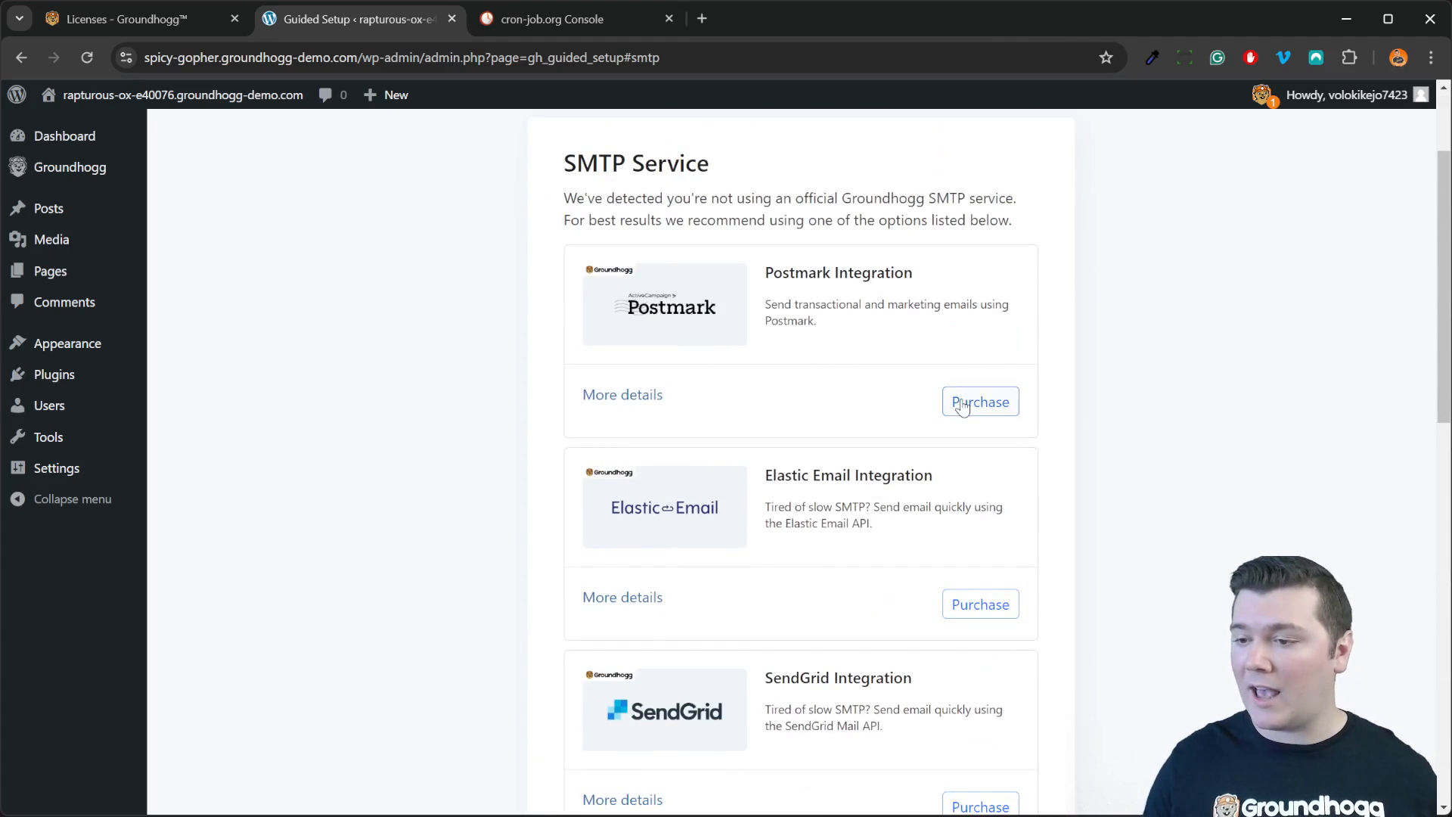
{"action": "scroll", "coordinate": [935, 531], "scroll_direction": "down", "scroll_amount": 5}
{"action": "scroll", "coordinate": [935, 531], "scroll_direction": "down", "scroll_amount": 5}
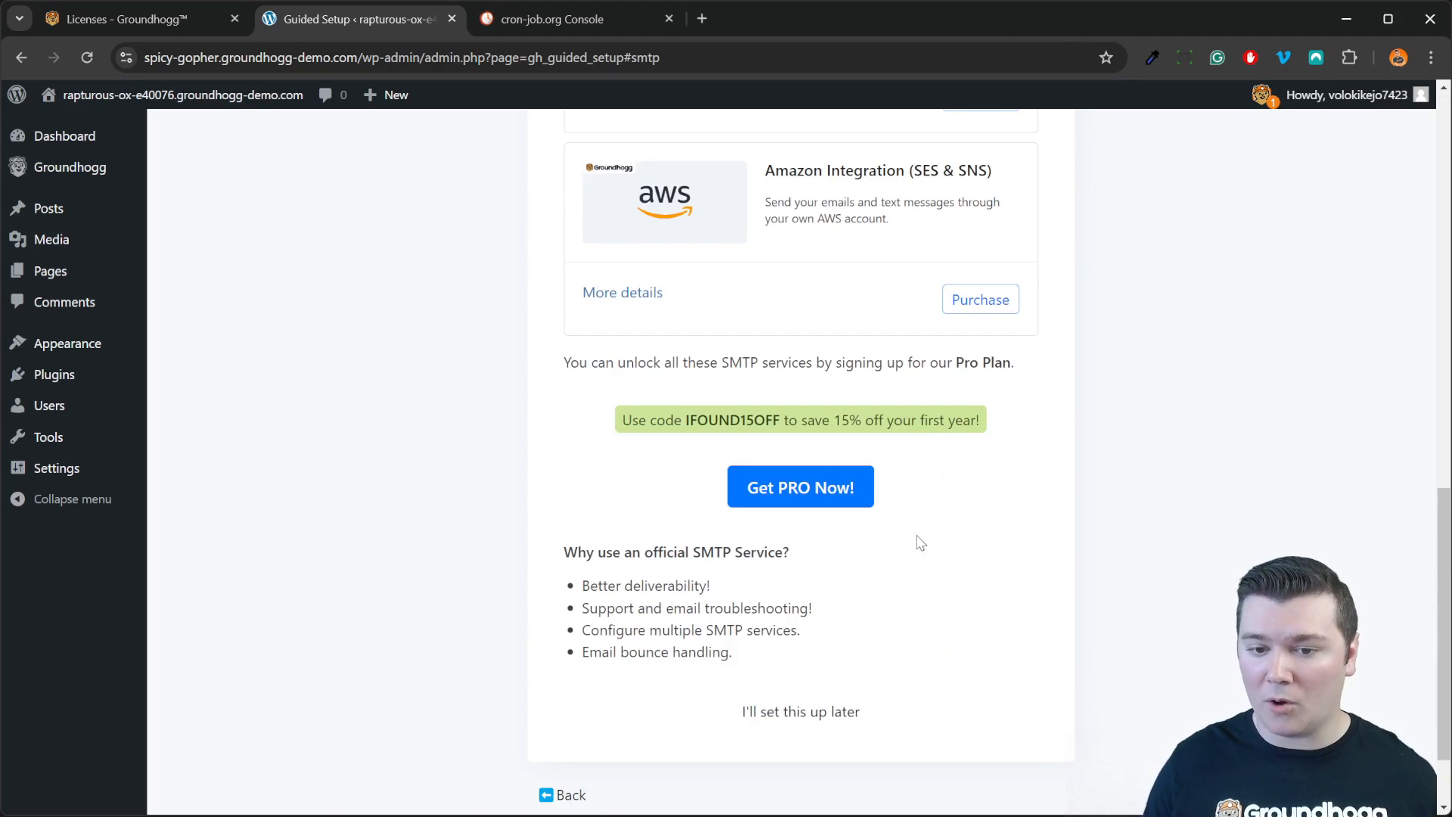
{"action": "left_click", "coordinate": [820, 720]}
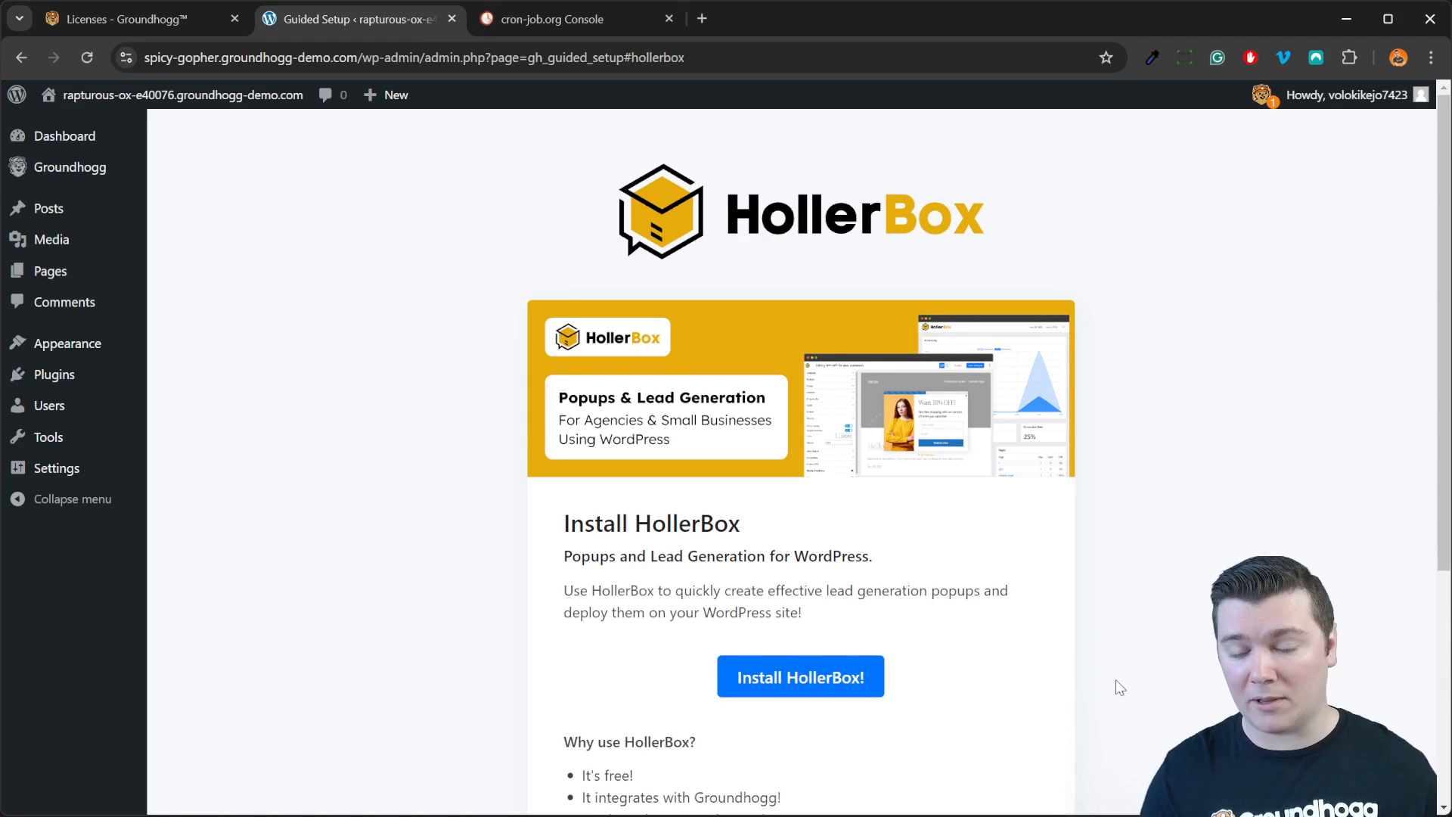
Step: Install HollerBox, skip past the community step, and finish Groundhogg's guided setup
{"action": "scroll", "coordinate": [987, 656], "scroll_direction": "down", "scroll_amount": 2}
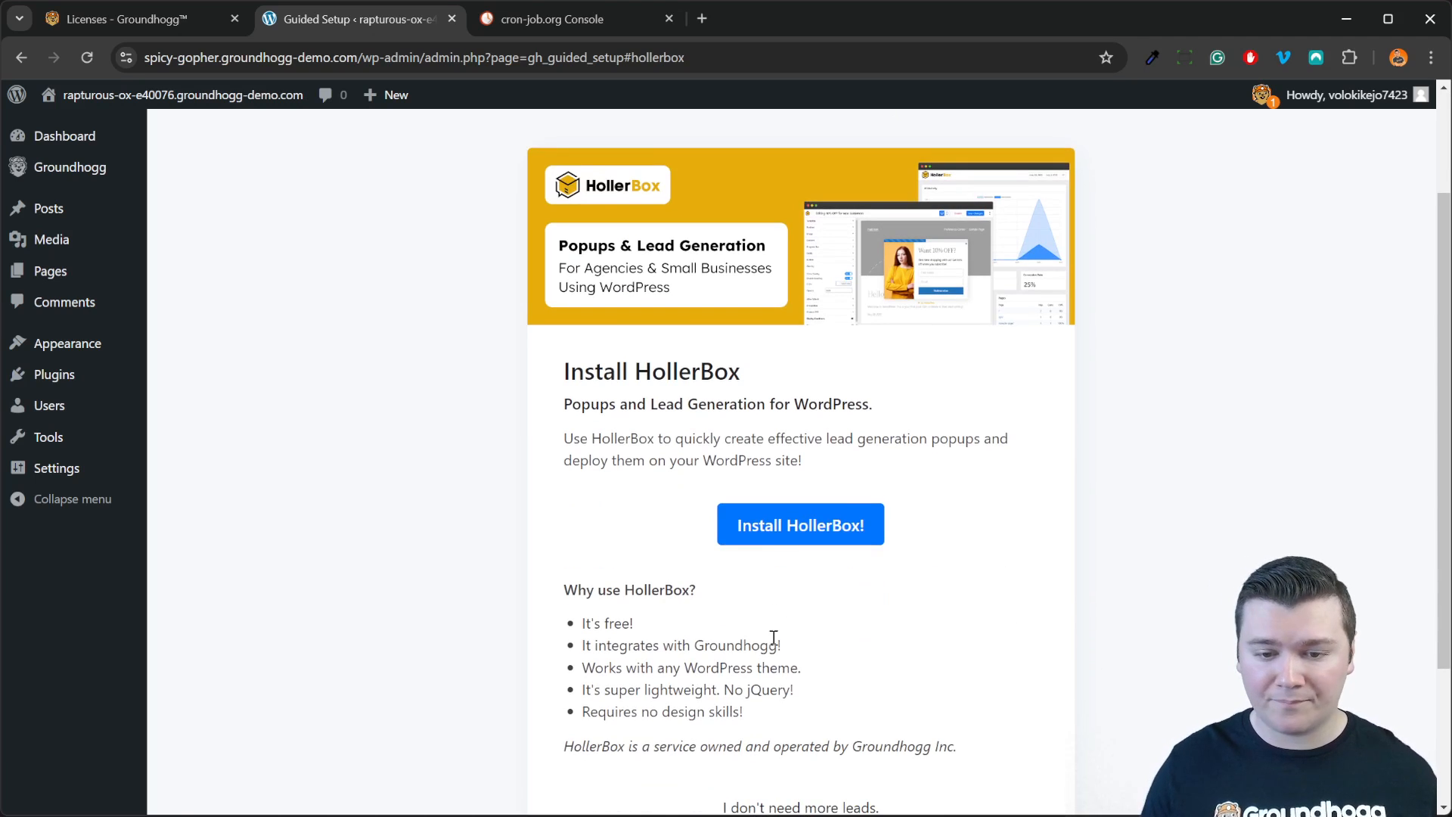
{"action": "left_click", "coordinate": [800, 525]}
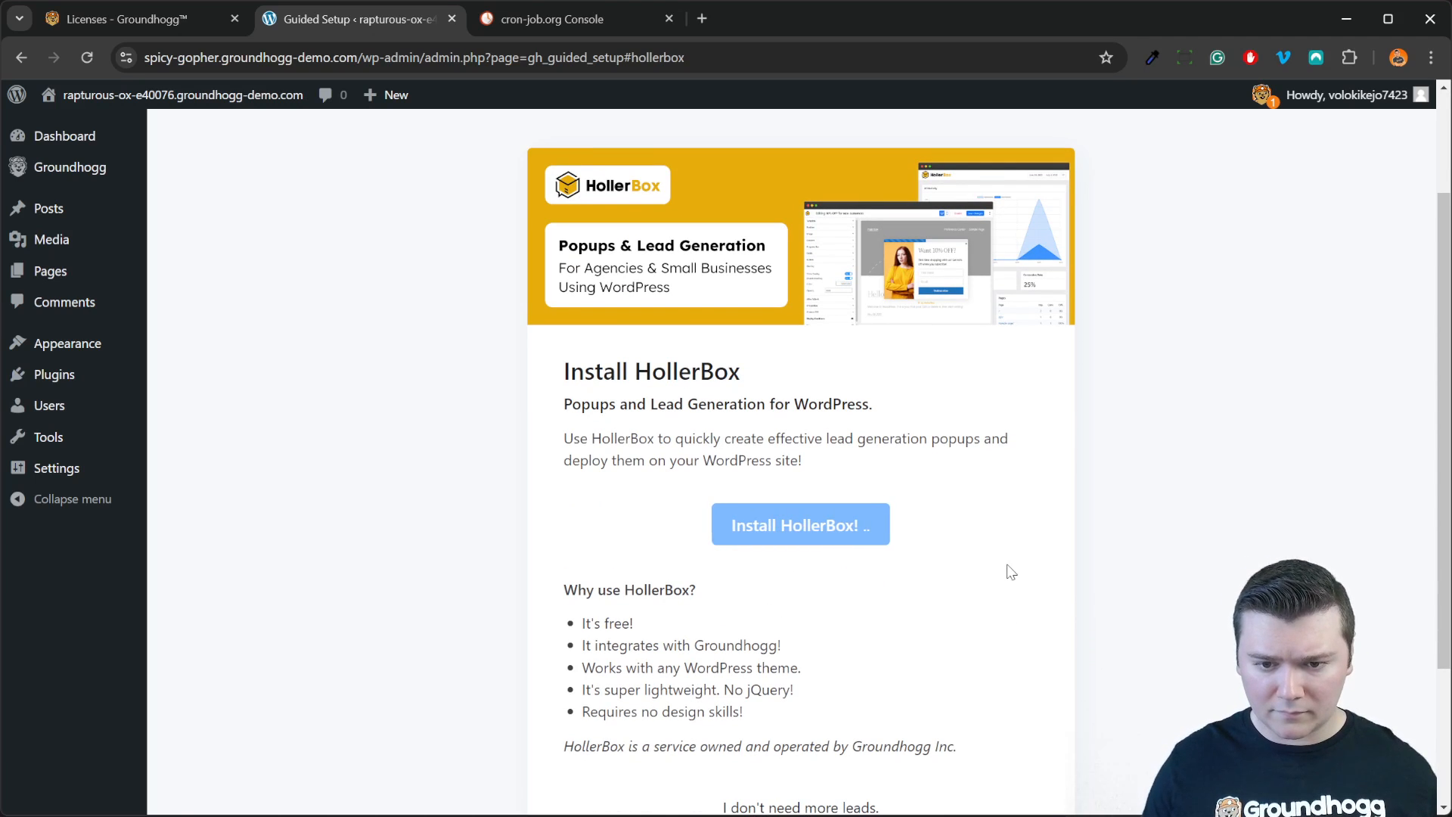
{"action": "scroll", "coordinate": [1010, 572], "scroll_direction": "down", "scroll_amount": 2}
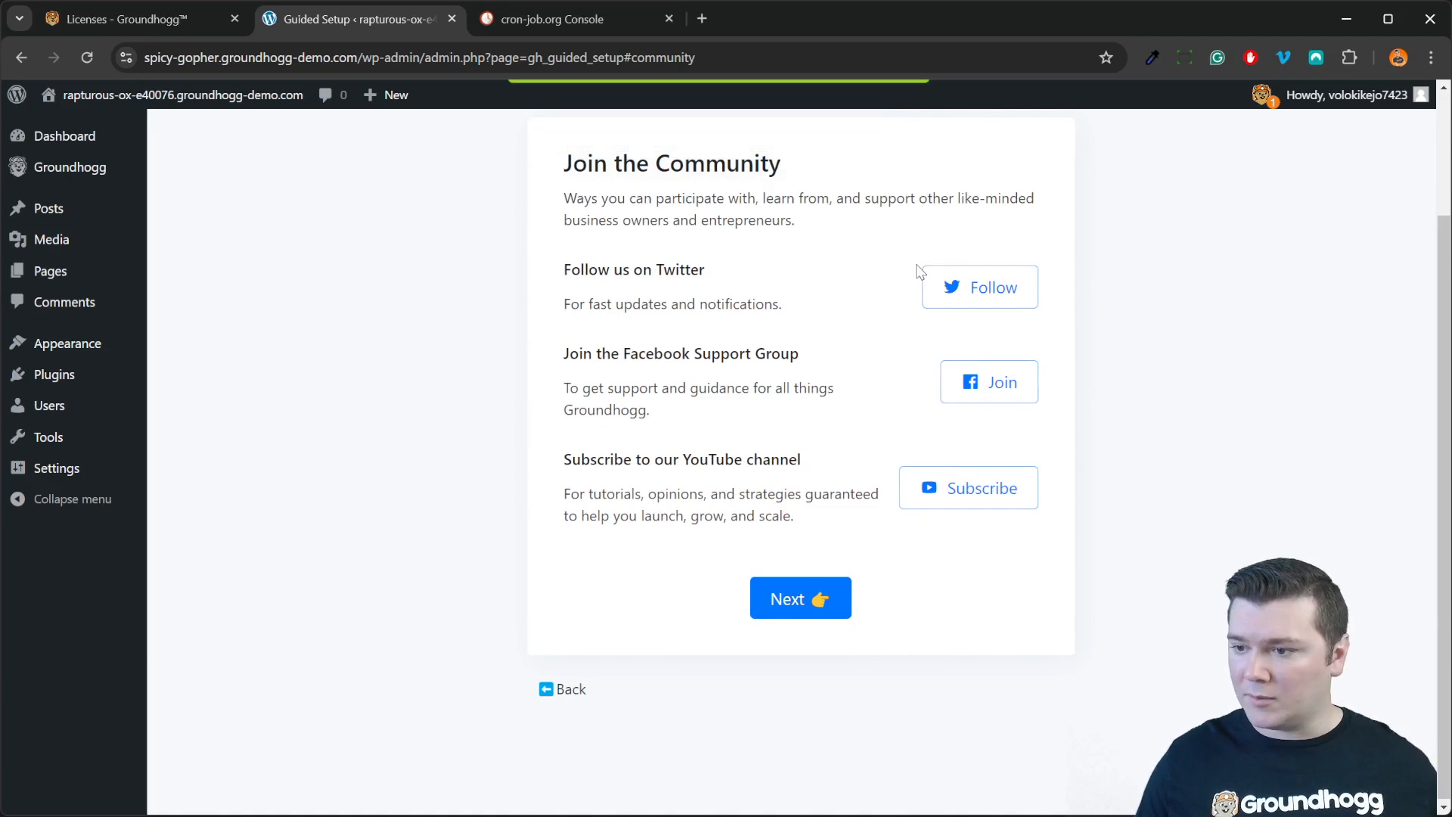
{"action": "left_click", "coordinate": [815, 598]}
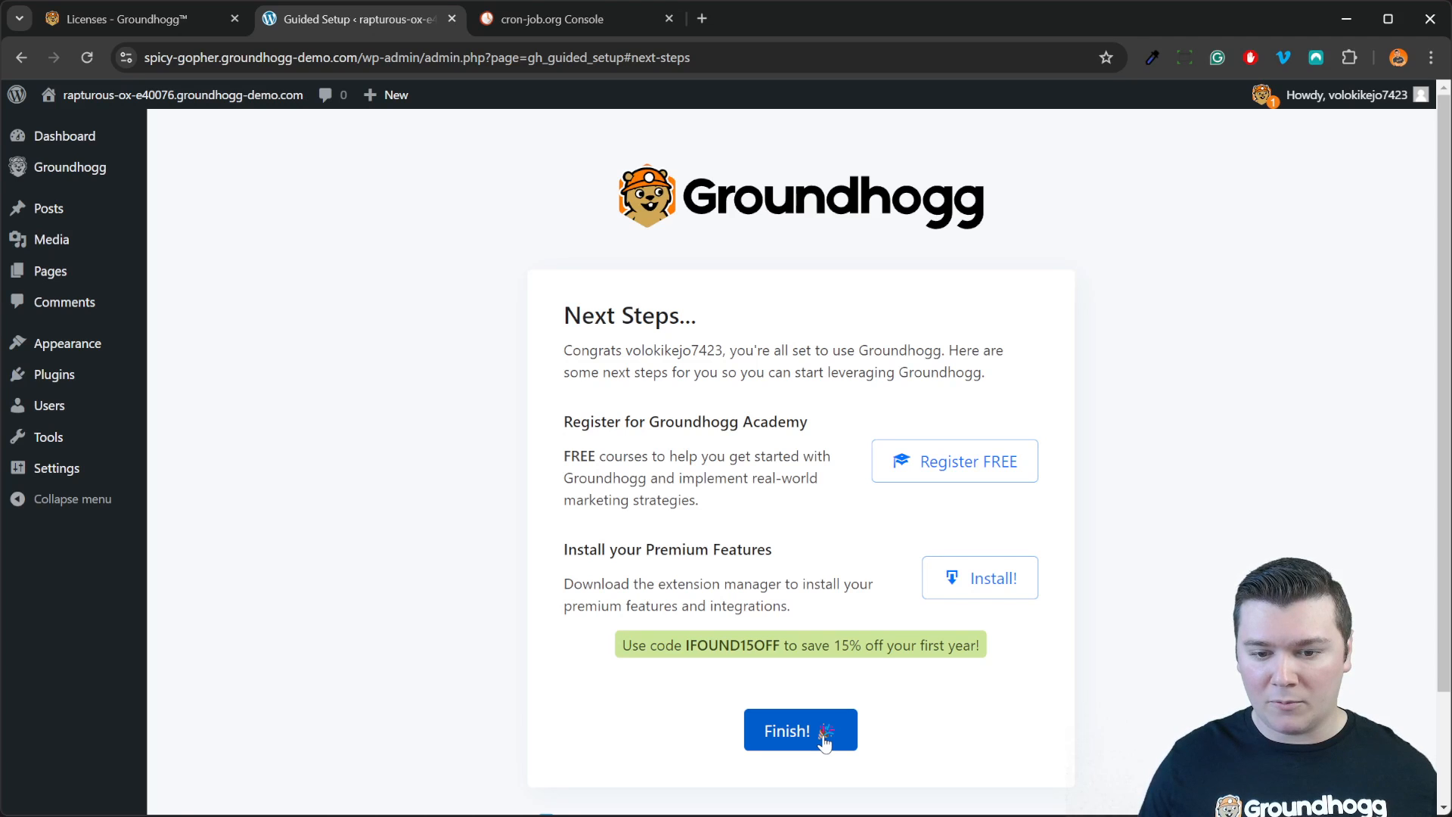
{"action": "left_click", "coordinate": [824, 737]}
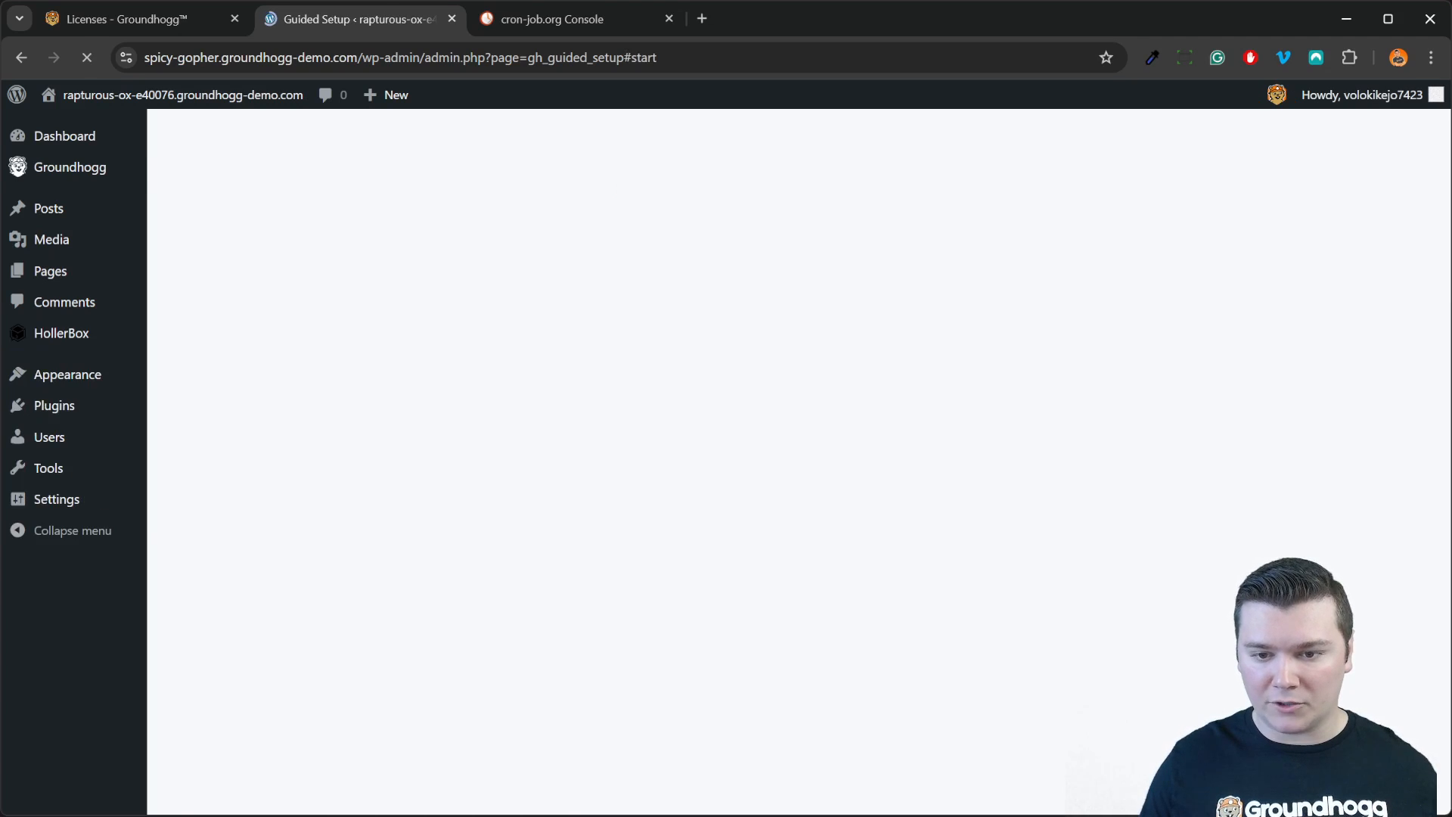
Step: Switch to the groundhogg.io Licenses page showing the inactive Developer License – 3 sites
{"action": "scroll", "coordinate": [1242, 293], "scroll_direction": "down", "scroll_amount": 2}
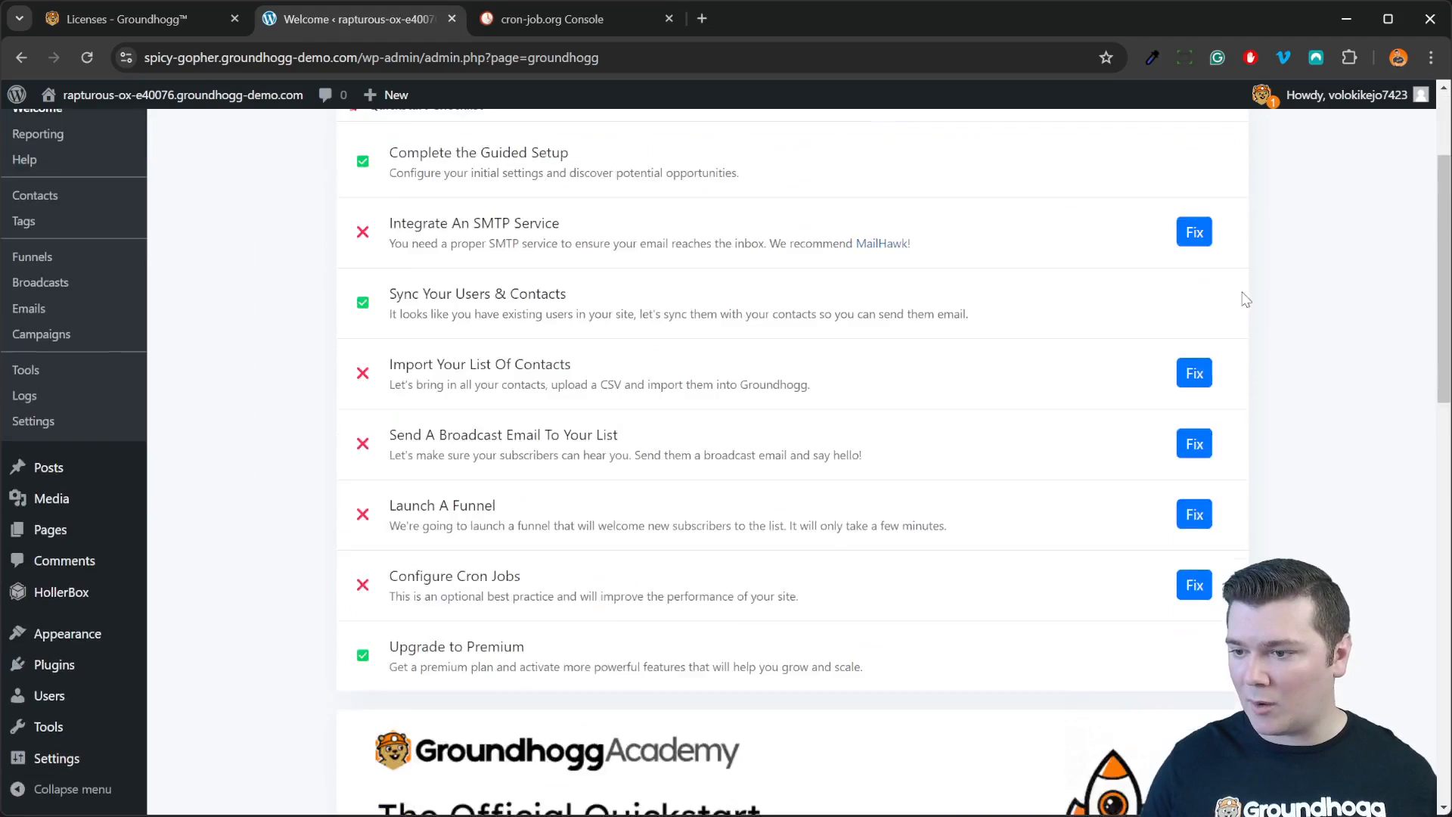
{"action": "scroll", "coordinate": [1242, 295], "scroll_direction": "up", "scroll_amount": 2}
{"action": "scroll", "coordinate": [1240, 297], "scroll_direction": "down", "scroll_amount": 2}
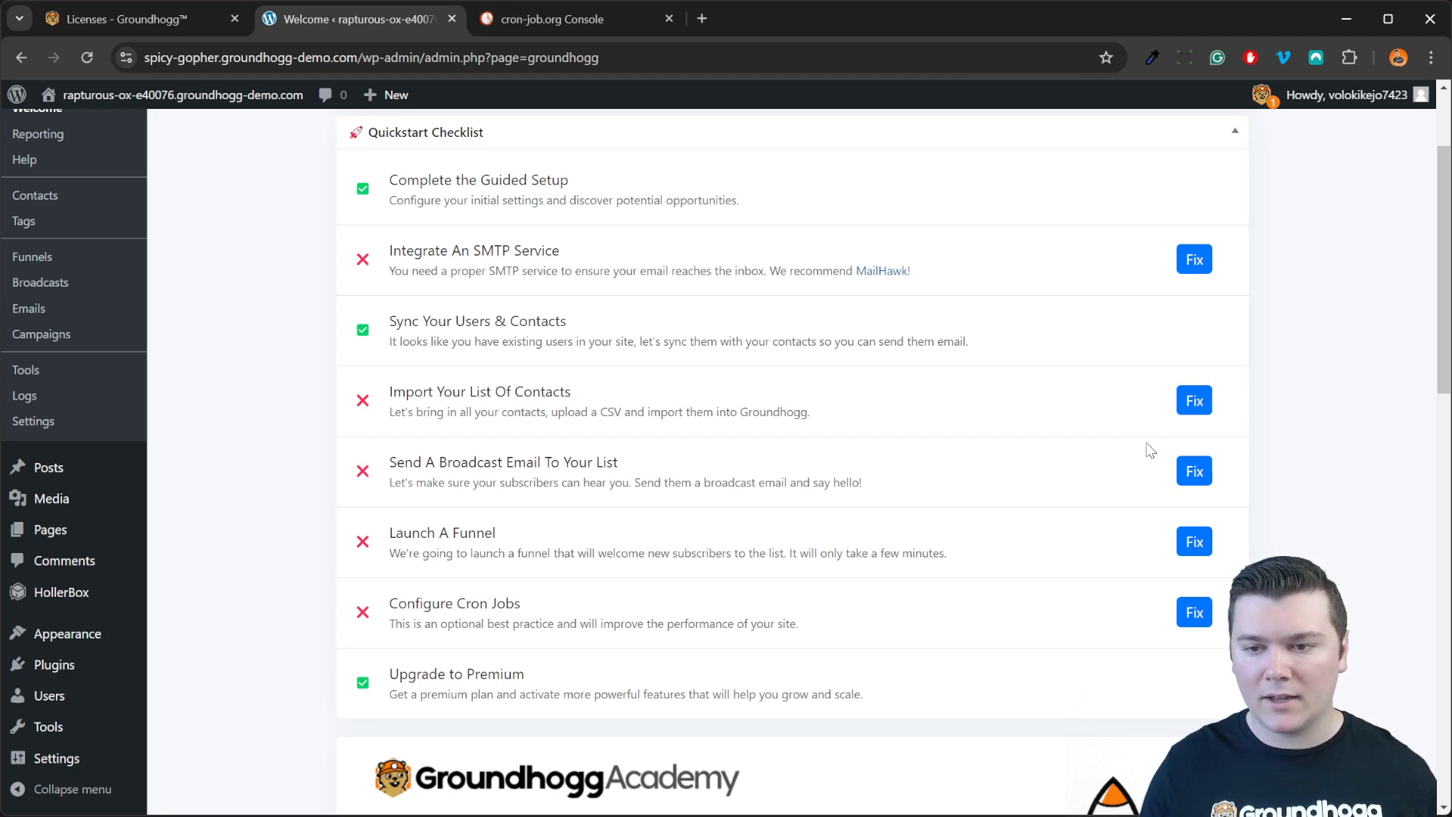
{"action": "scroll", "coordinate": [1150, 450], "scroll_direction": "up", "scroll_amount": 2}
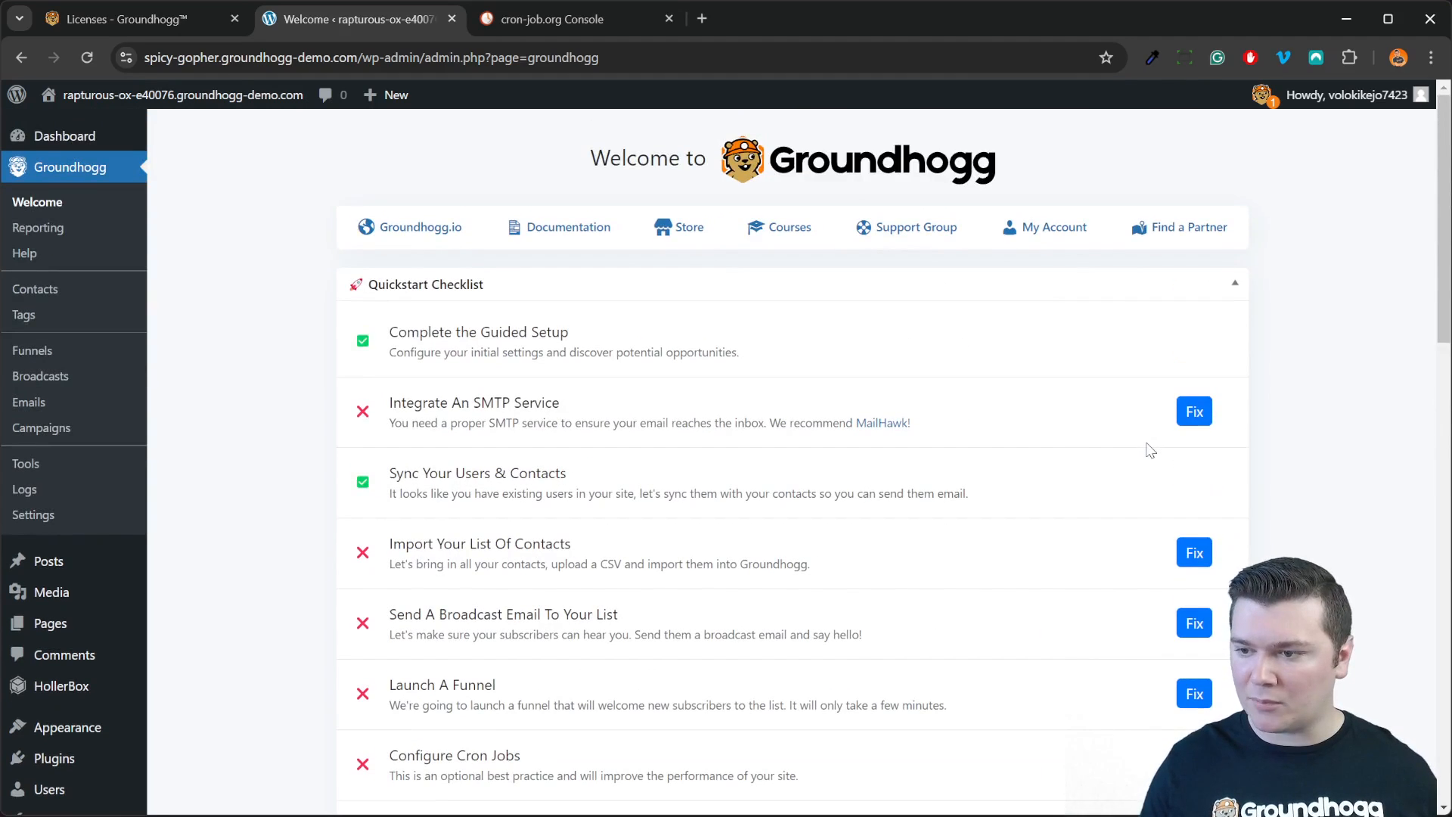
{"action": "left_click", "coordinate": [162, 22]}
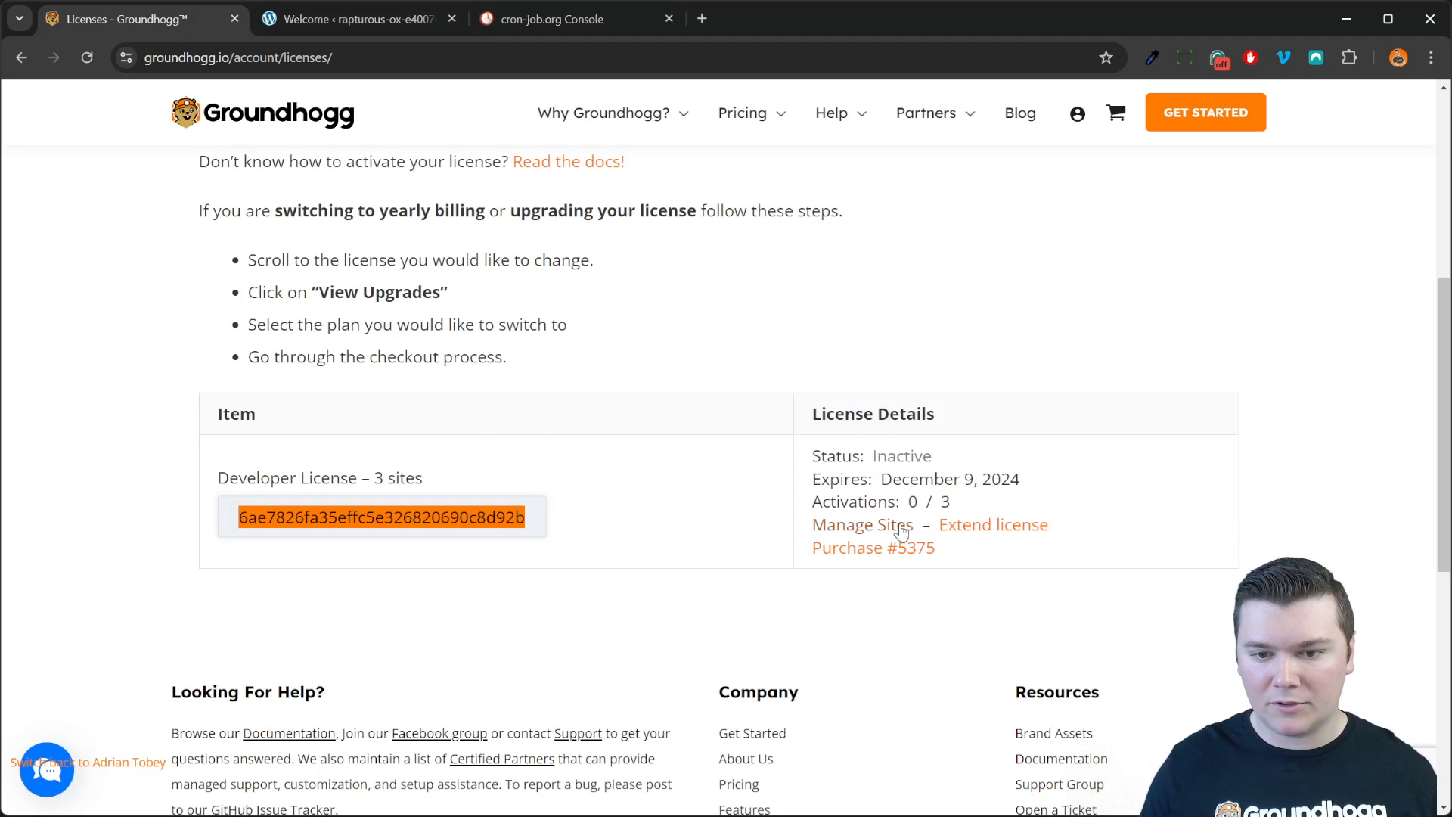
Step: Download the Extension Manager plugin from groundhogg.io's Billing > Downloads all-access page
{"action": "scroll", "coordinate": [761, 541], "scroll_direction": "up", "scroll_amount": 5}
{"action": "scroll", "coordinate": [867, 397], "scroll_direction": "down", "scroll_amount": 1}
{"action": "scroll", "coordinate": [866, 397], "scroll_direction": "up", "scroll_amount": 1}
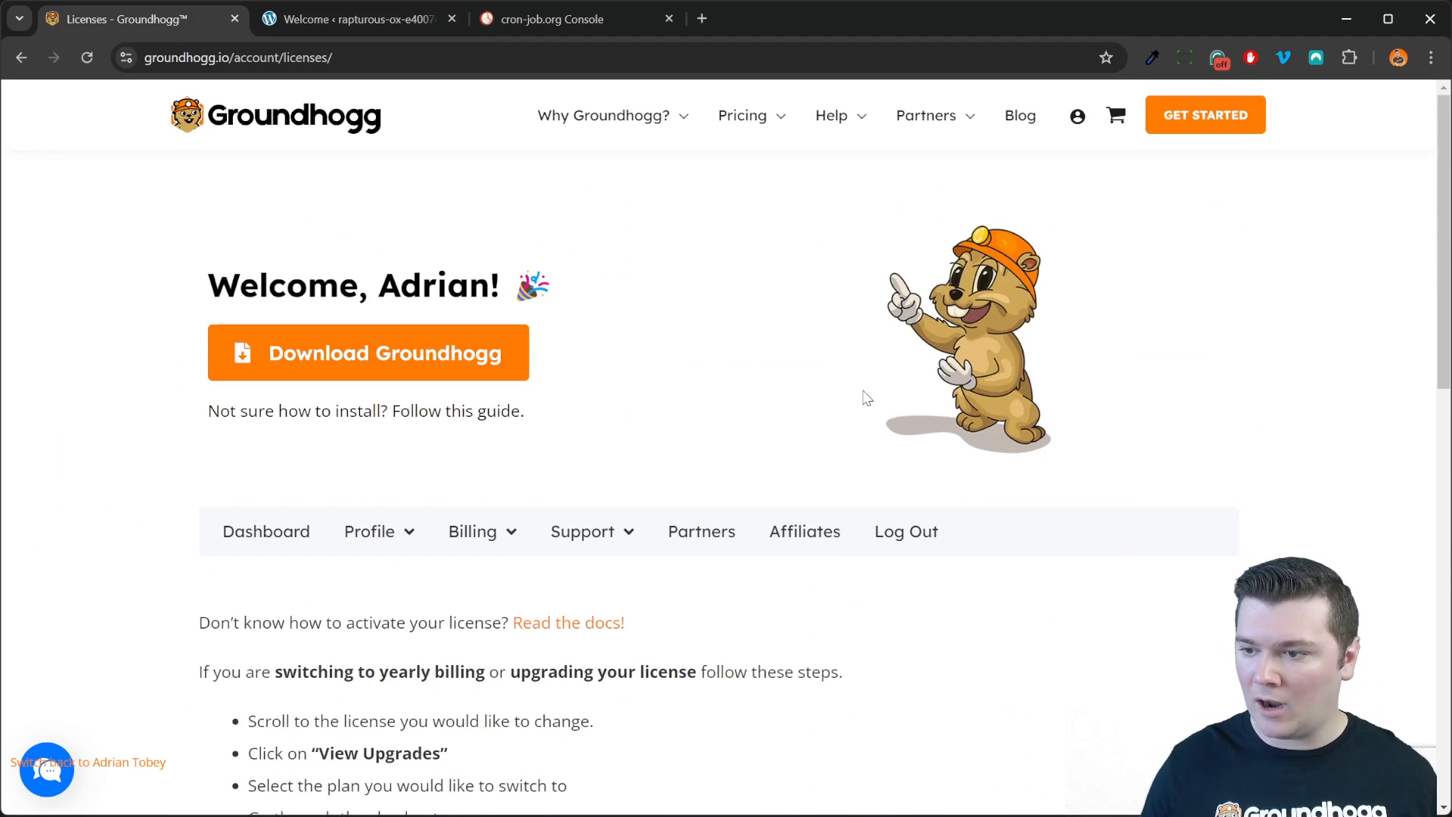
{"action": "left_click", "coordinate": [478, 538]}
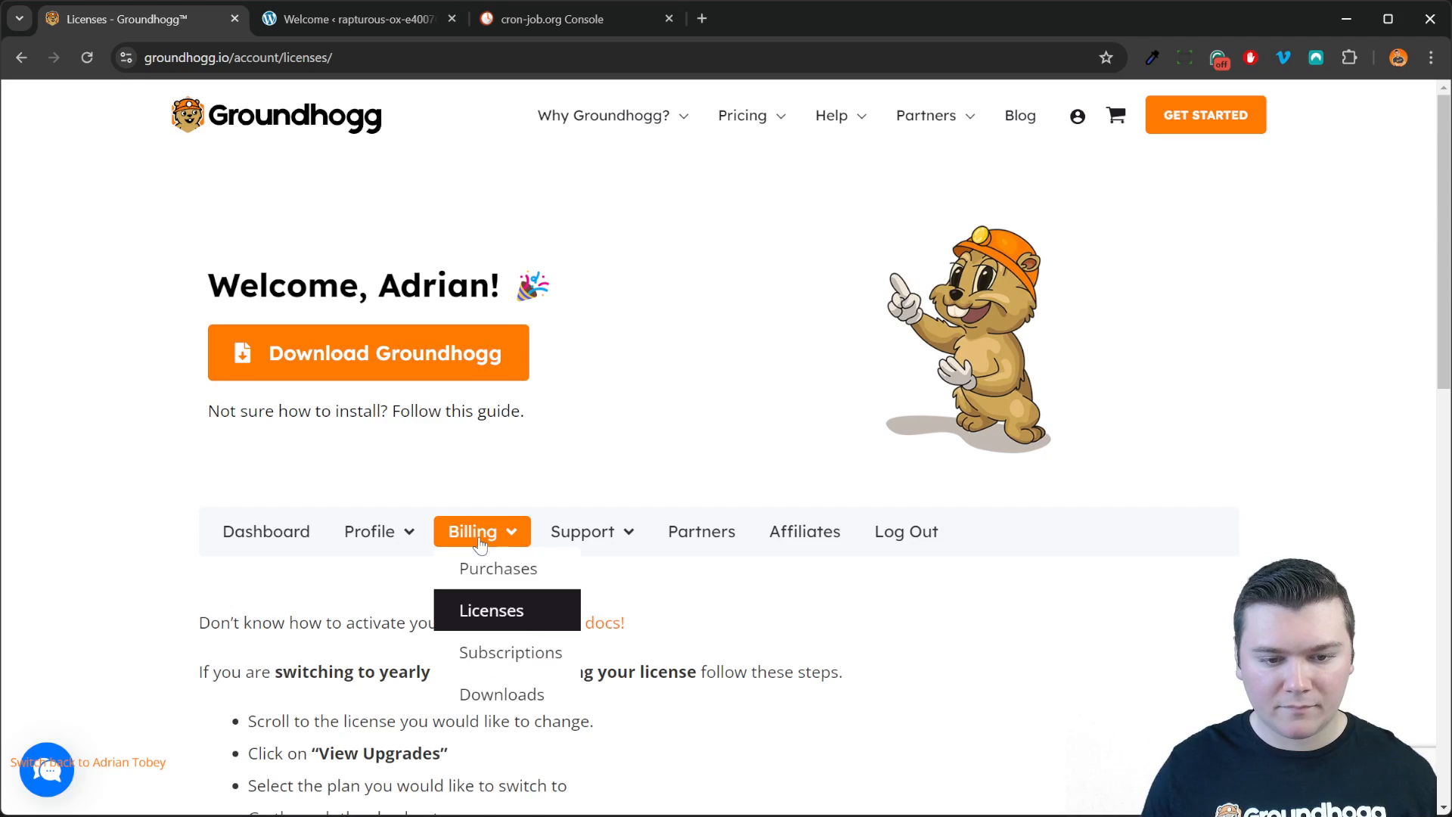
{"action": "left_click", "coordinate": [502, 691]}
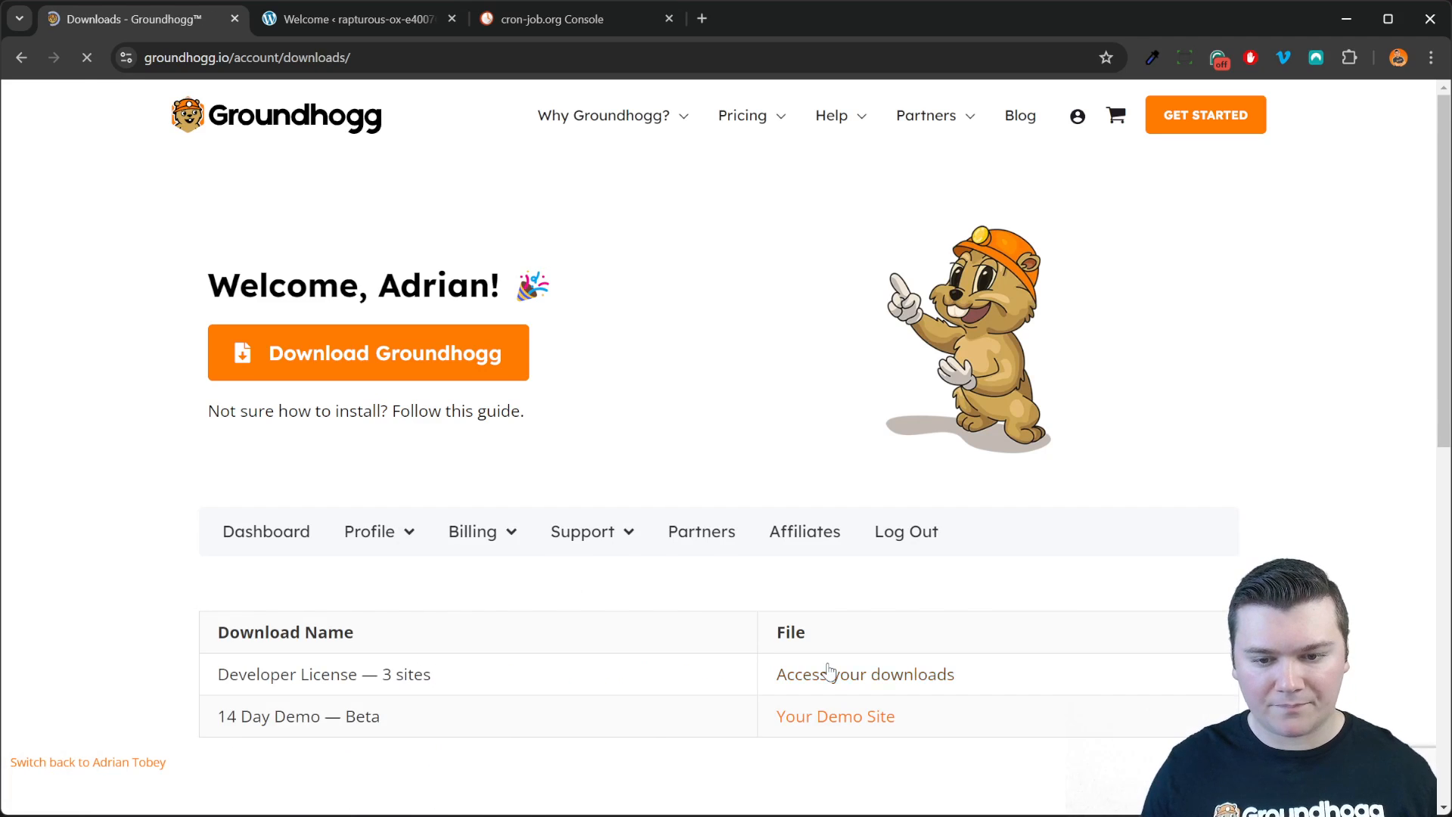
{"action": "left_click", "coordinate": [864, 675]}
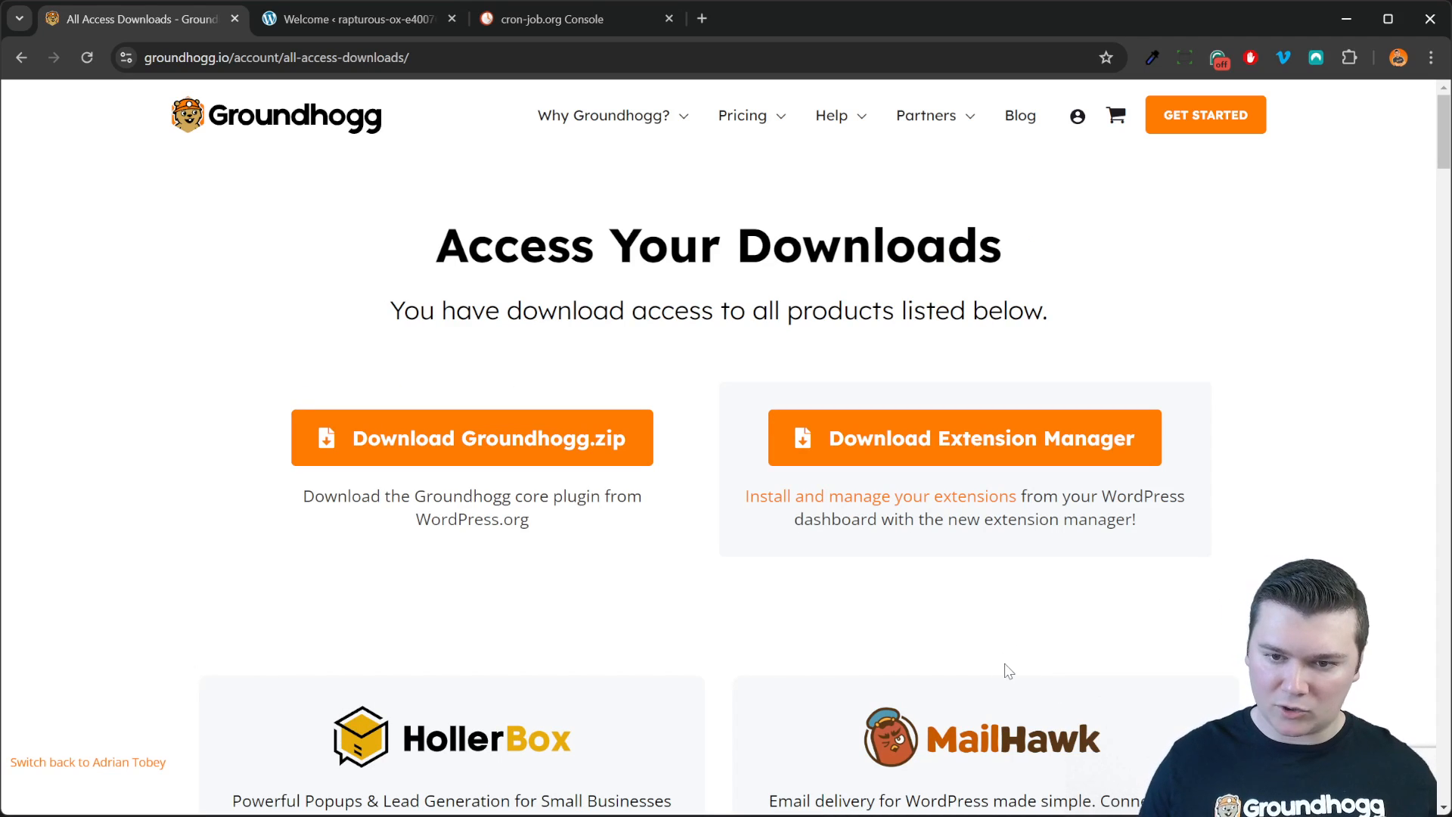
{"action": "left_click", "coordinate": [986, 453]}
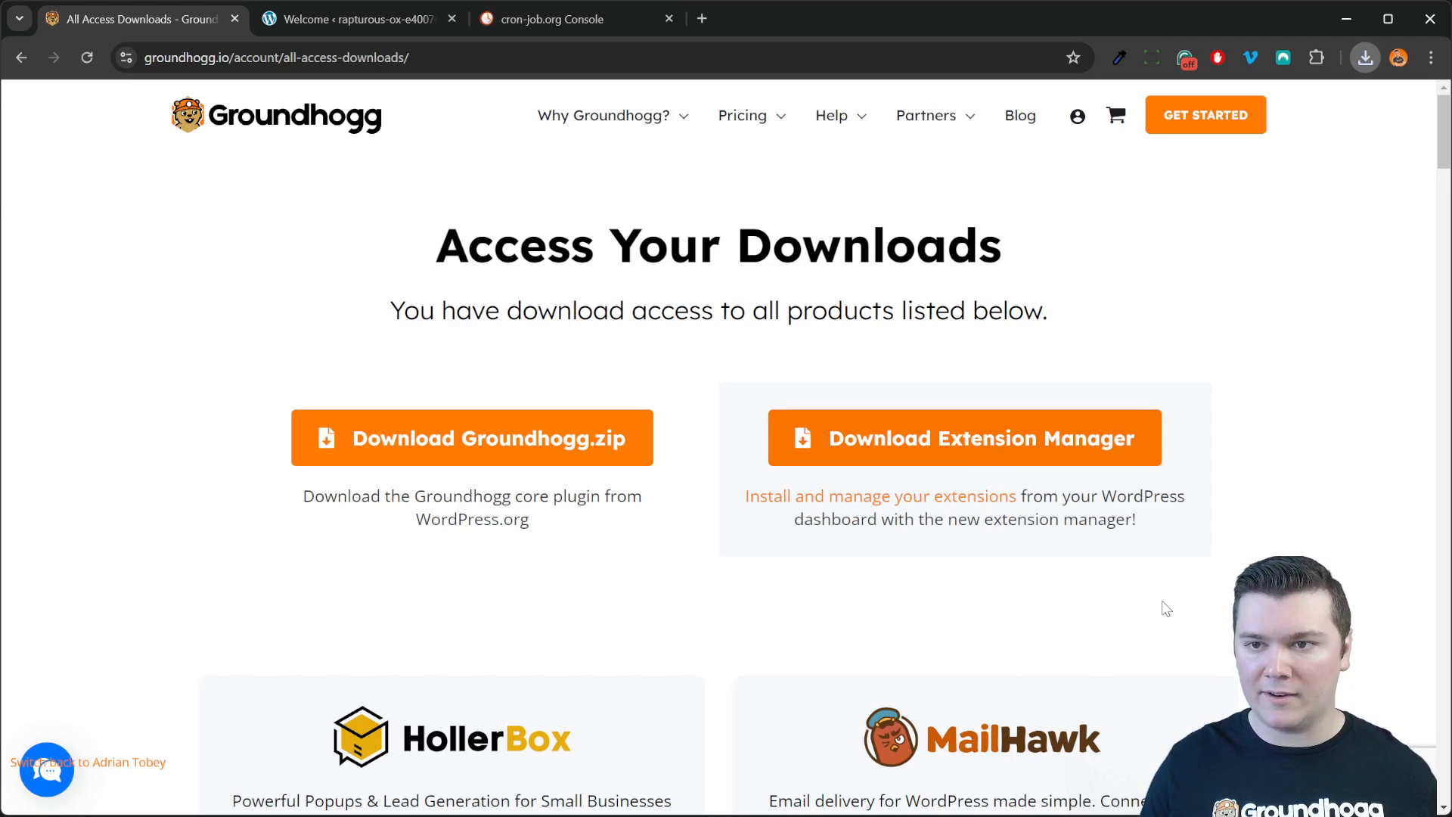
Step: Upload and install the Groundhogg - Helper plugin zip in WordPress
{"action": "left_click", "coordinate": [370, 23]}
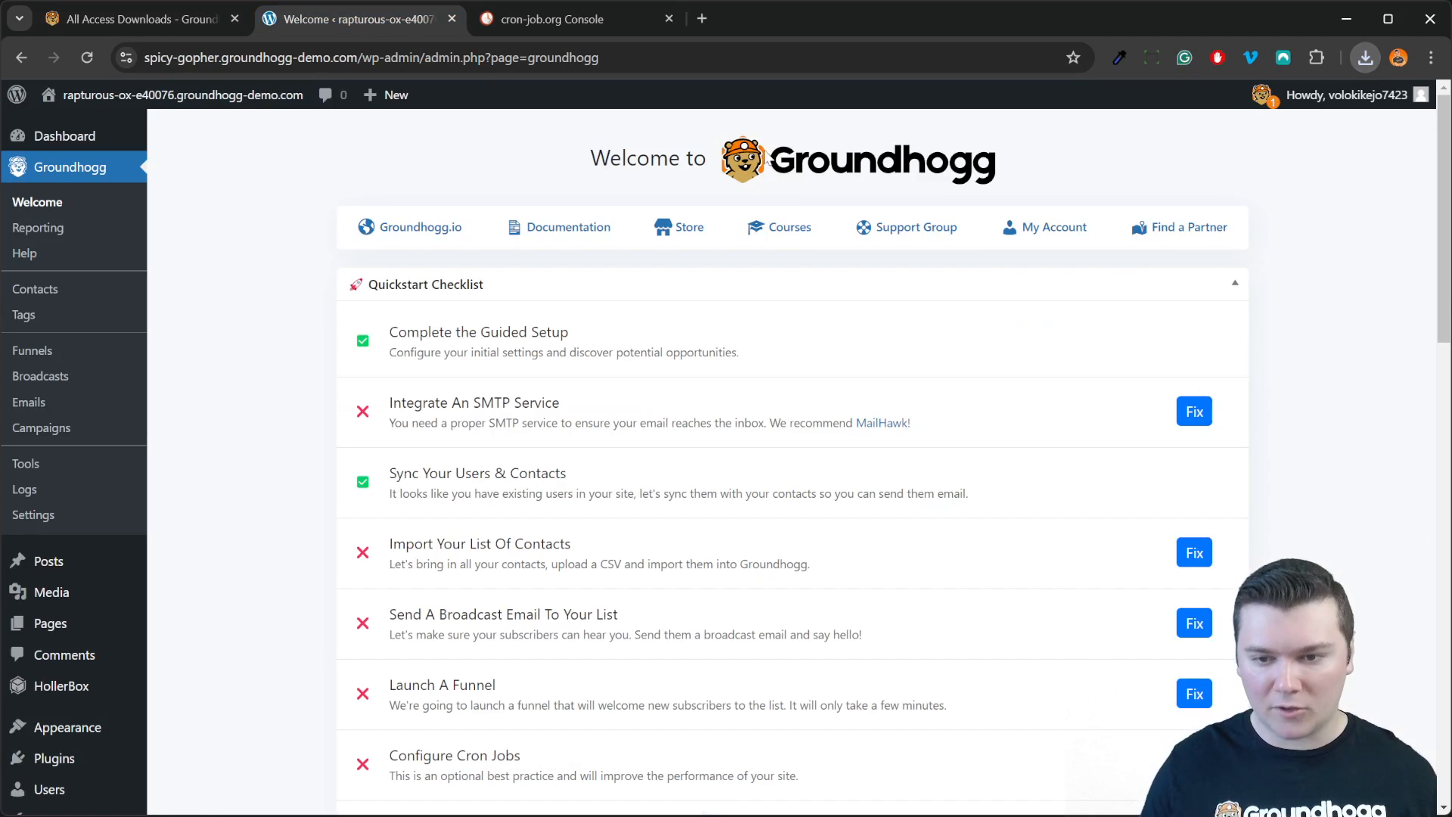
{"action": "mouse_move", "coordinate": [96, 767]}
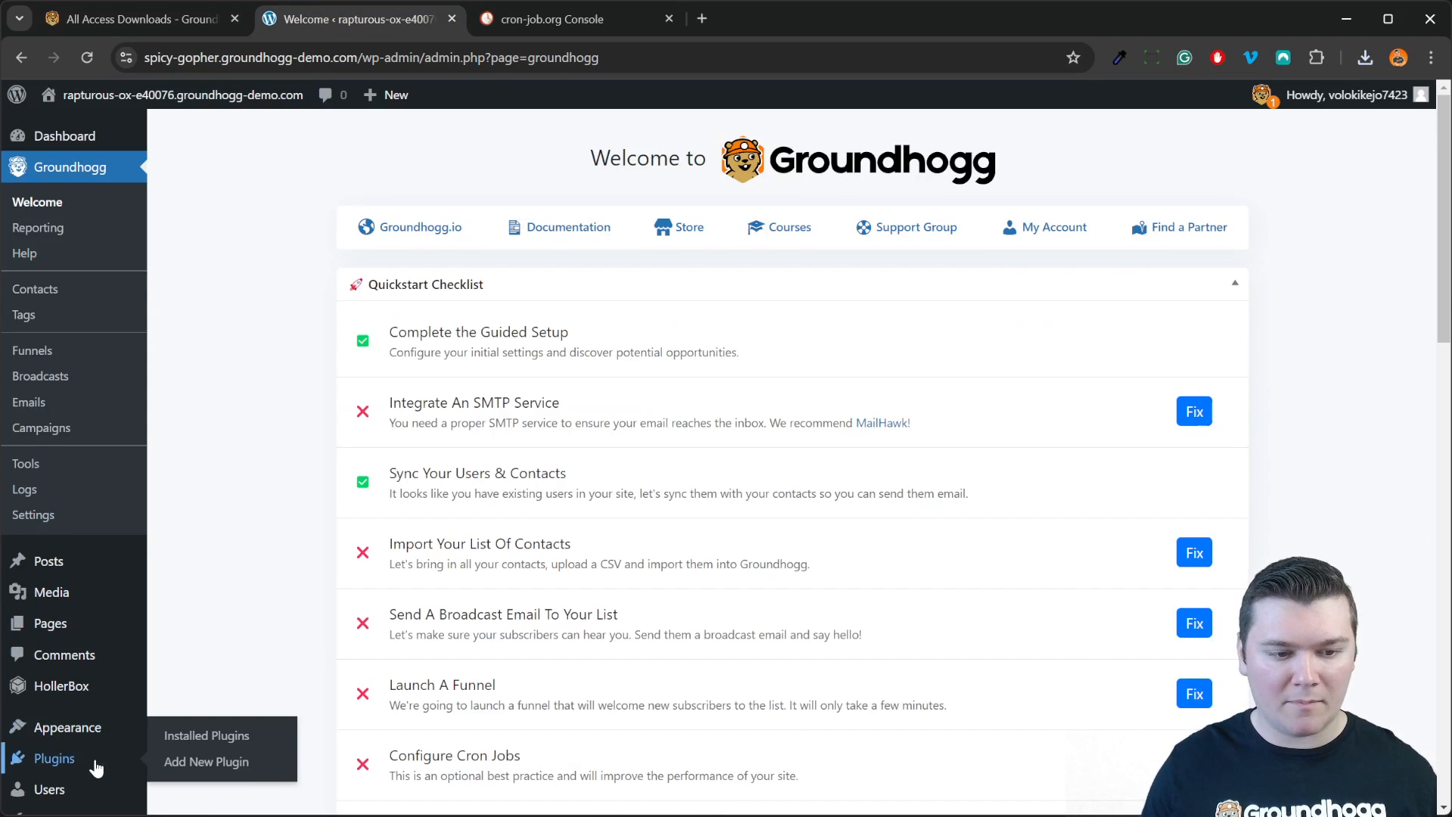
{"action": "left_click", "coordinate": [251, 769]}
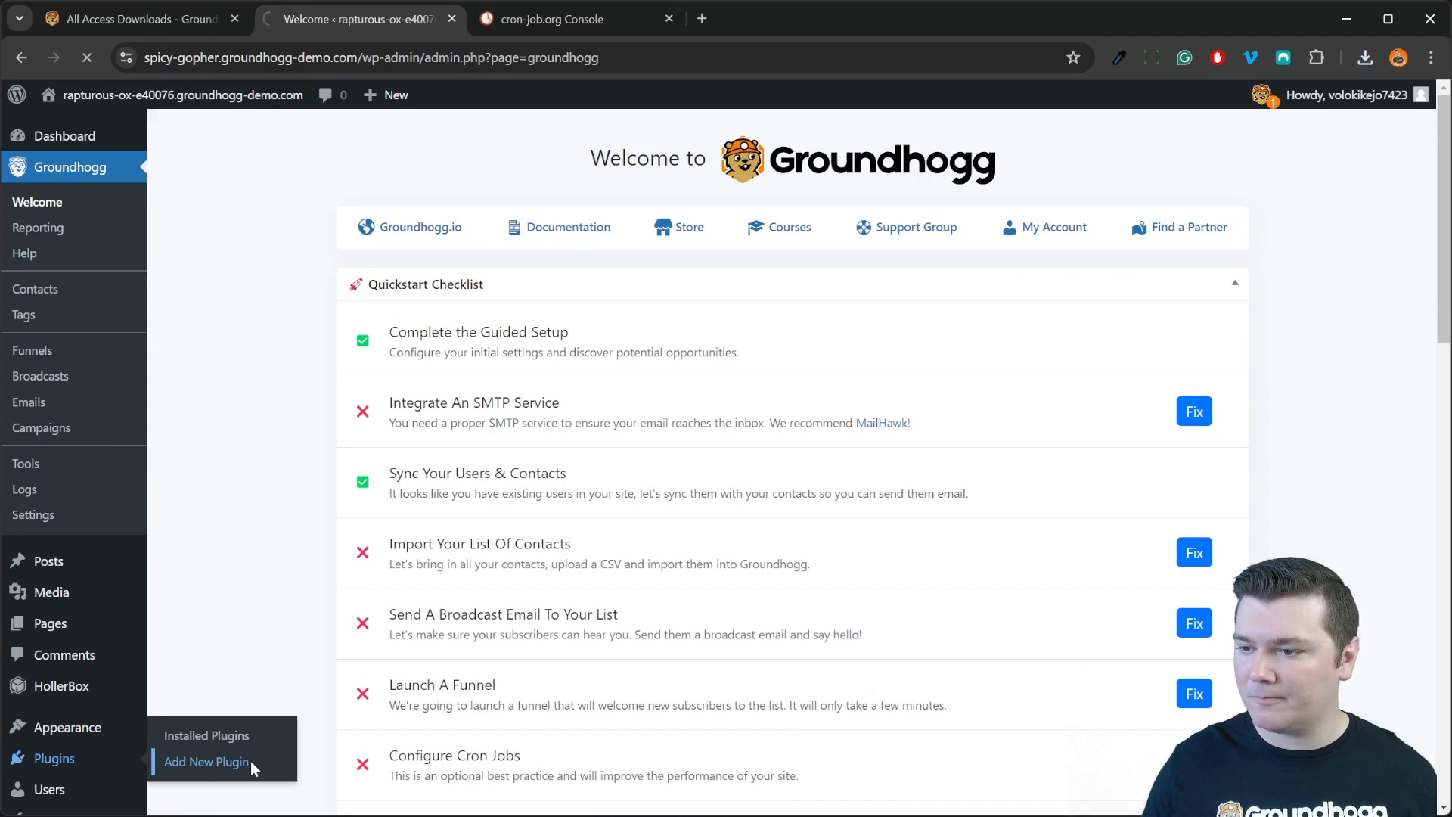
{"action": "left_click", "coordinate": [353, 155]}
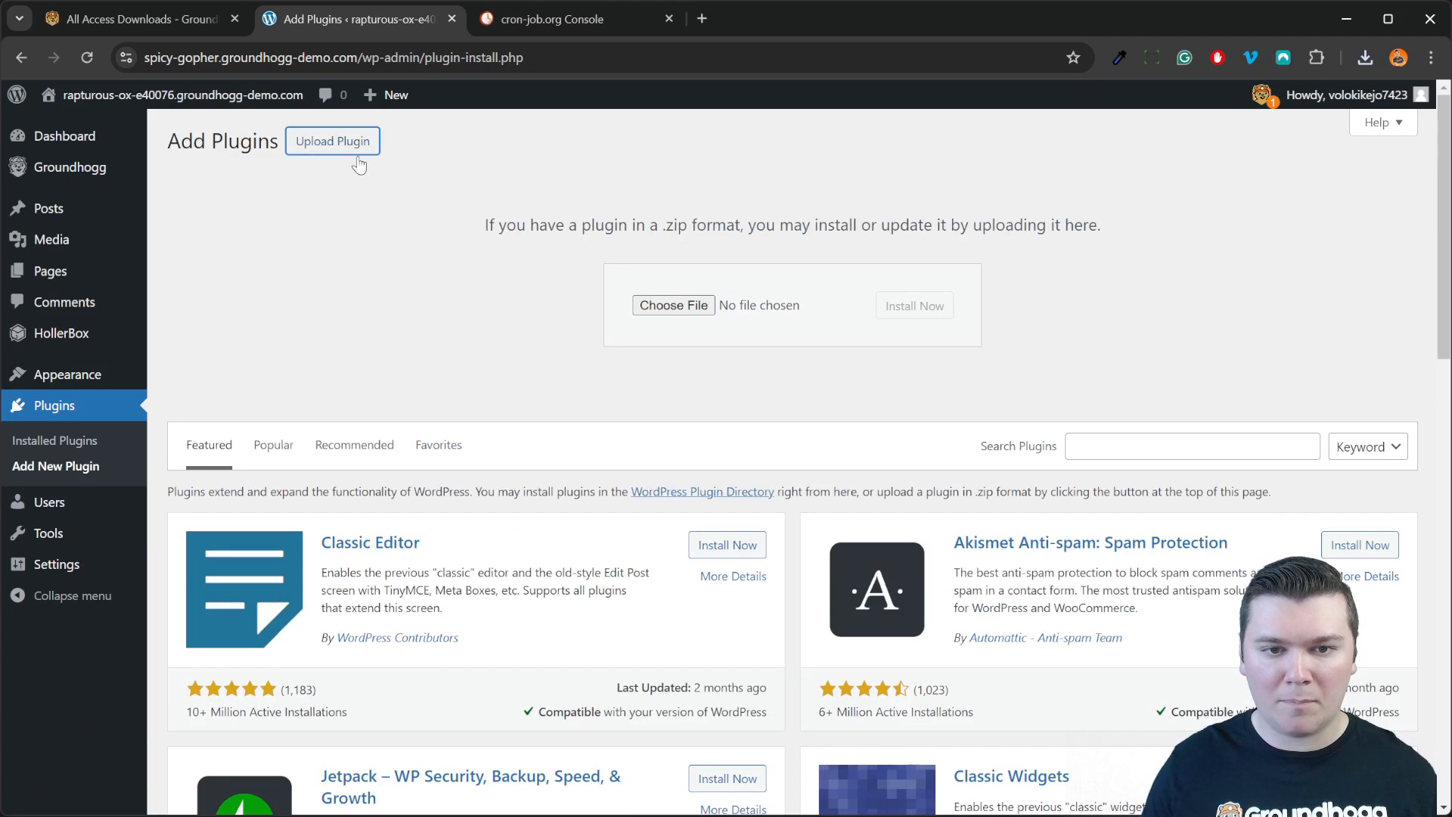
{"action": "left_click", "coordinate": [665, 307]}
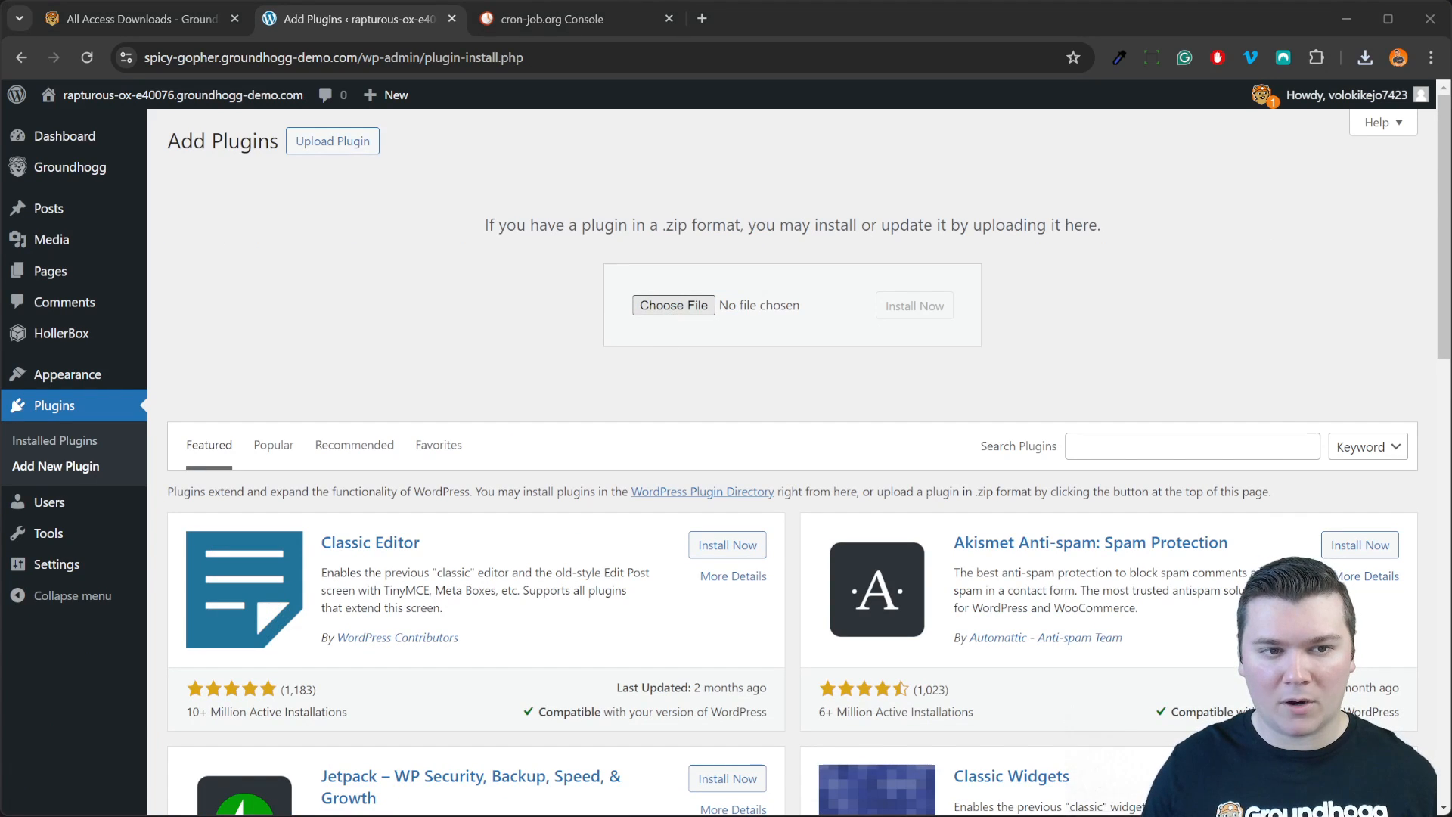
{"action": "key", "text": "Return"}
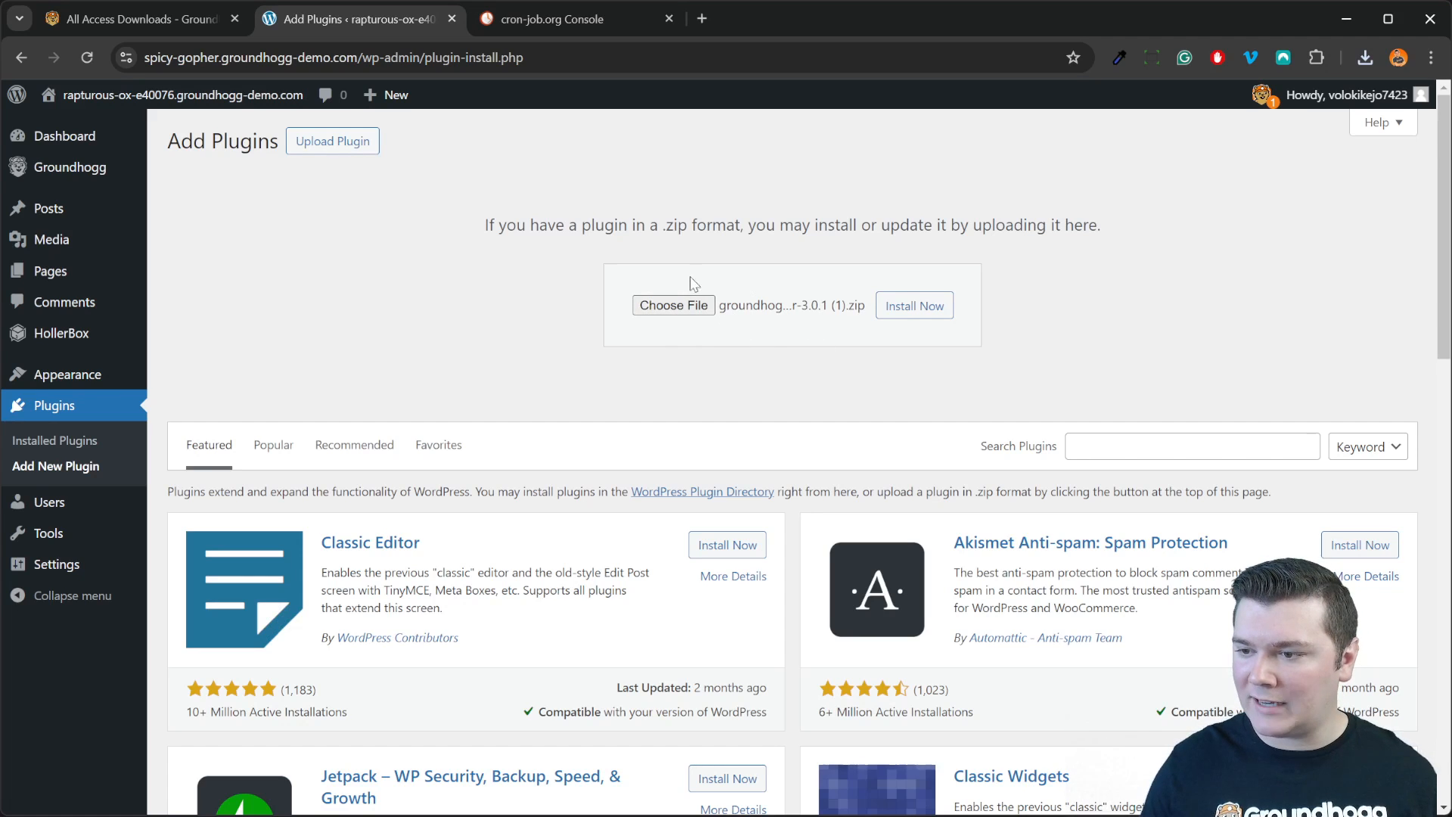
{"action": "left_click", "coordinate": [924, 308]}
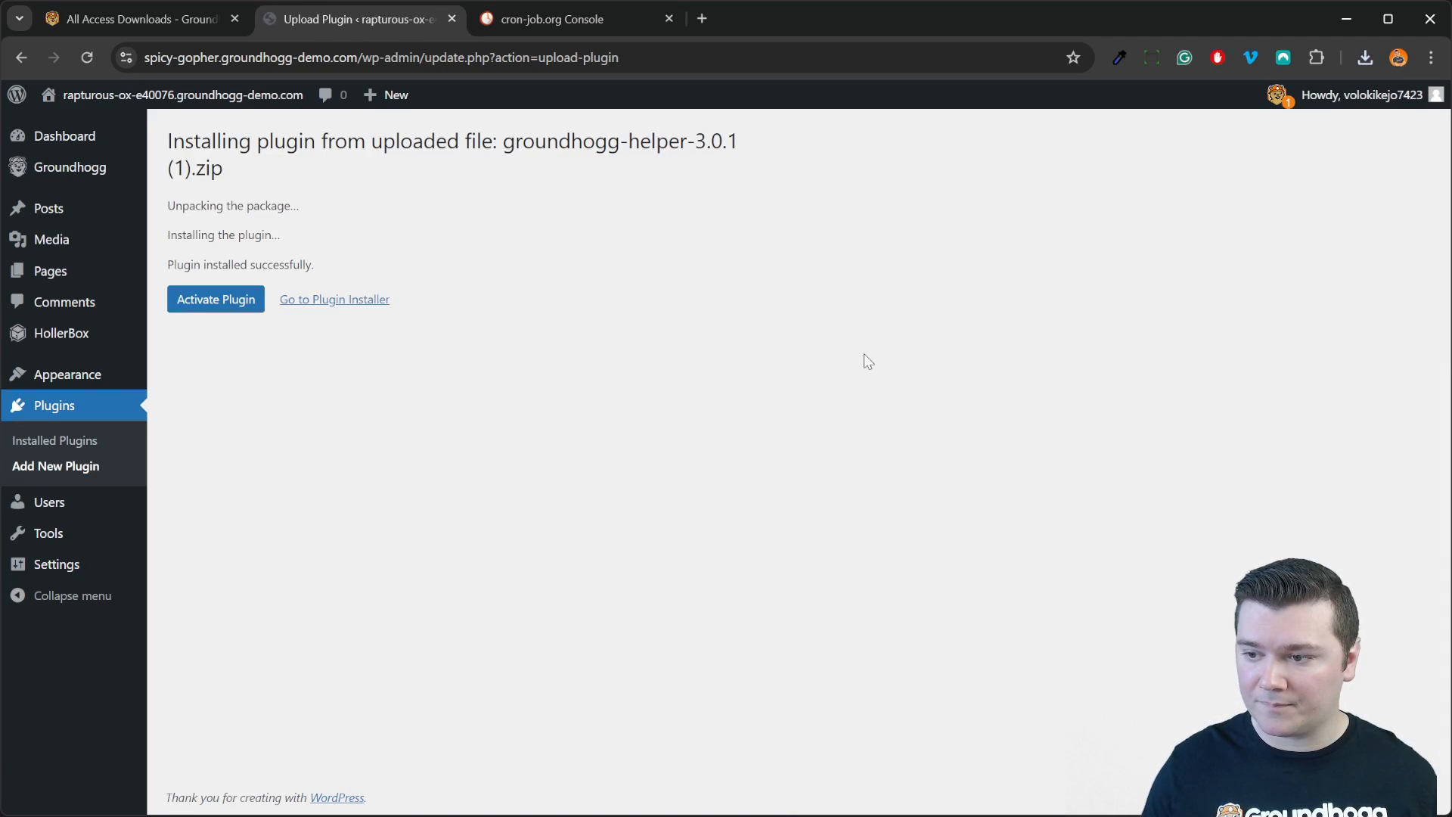
Step: Activate the Groundhogg - Helper plugin and go to Groundhogg's Extensions page
{"action": "left_click", "coordinate": [212, 302]}
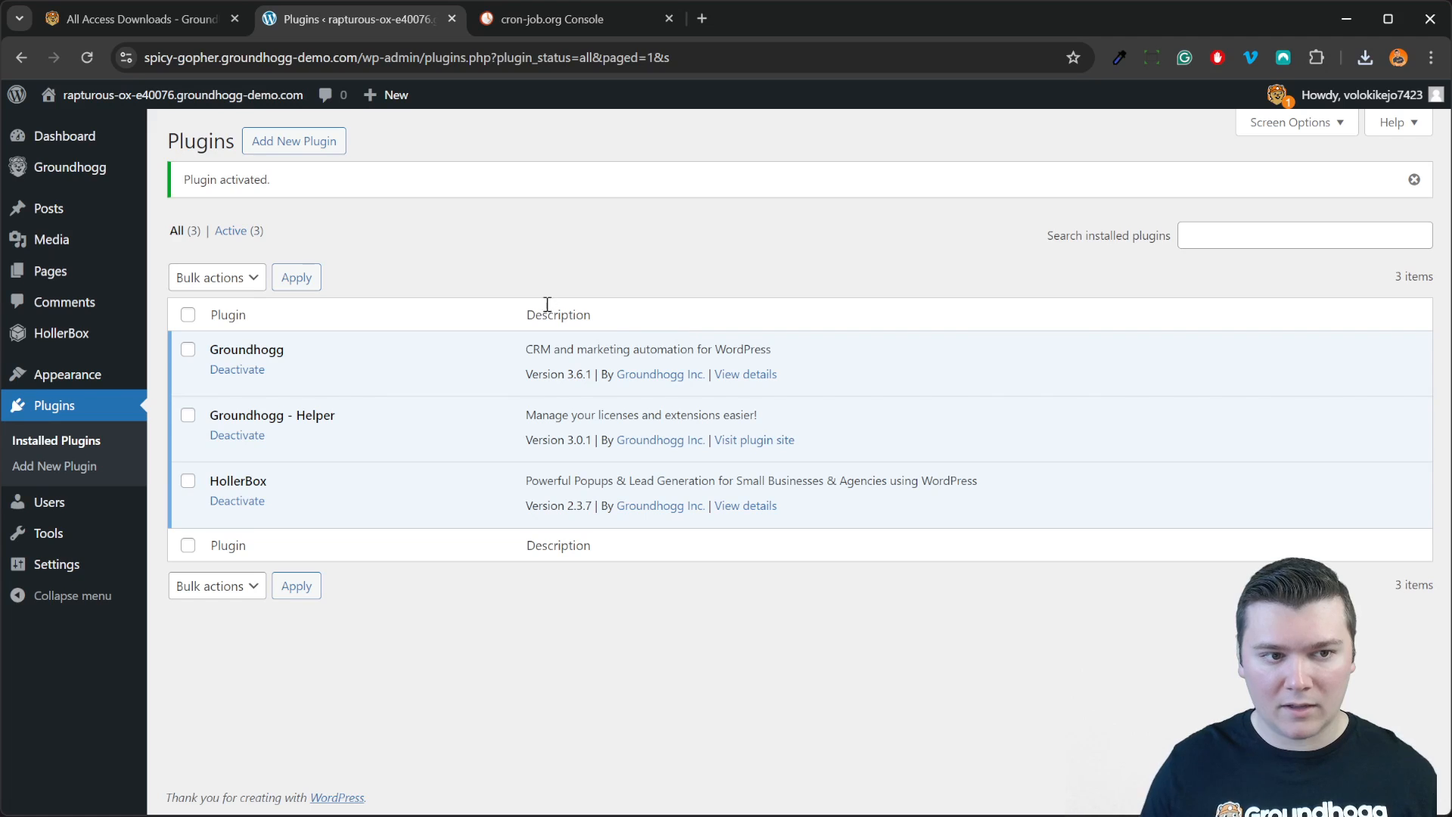
{"action": "mouse_move", "coordinate": [125, 174]}
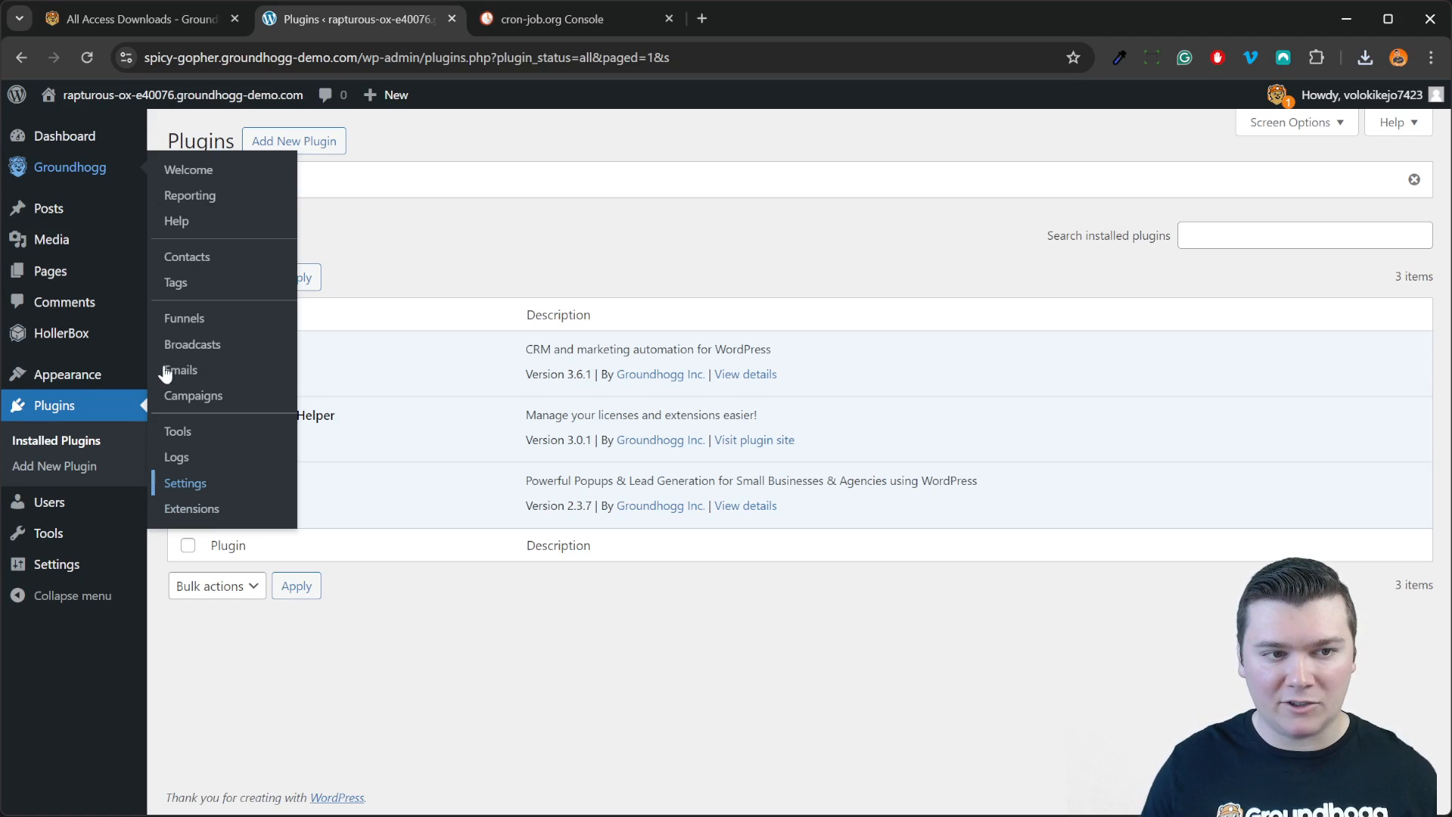
{"action": "left_click", "coordinate": [191, 512]}
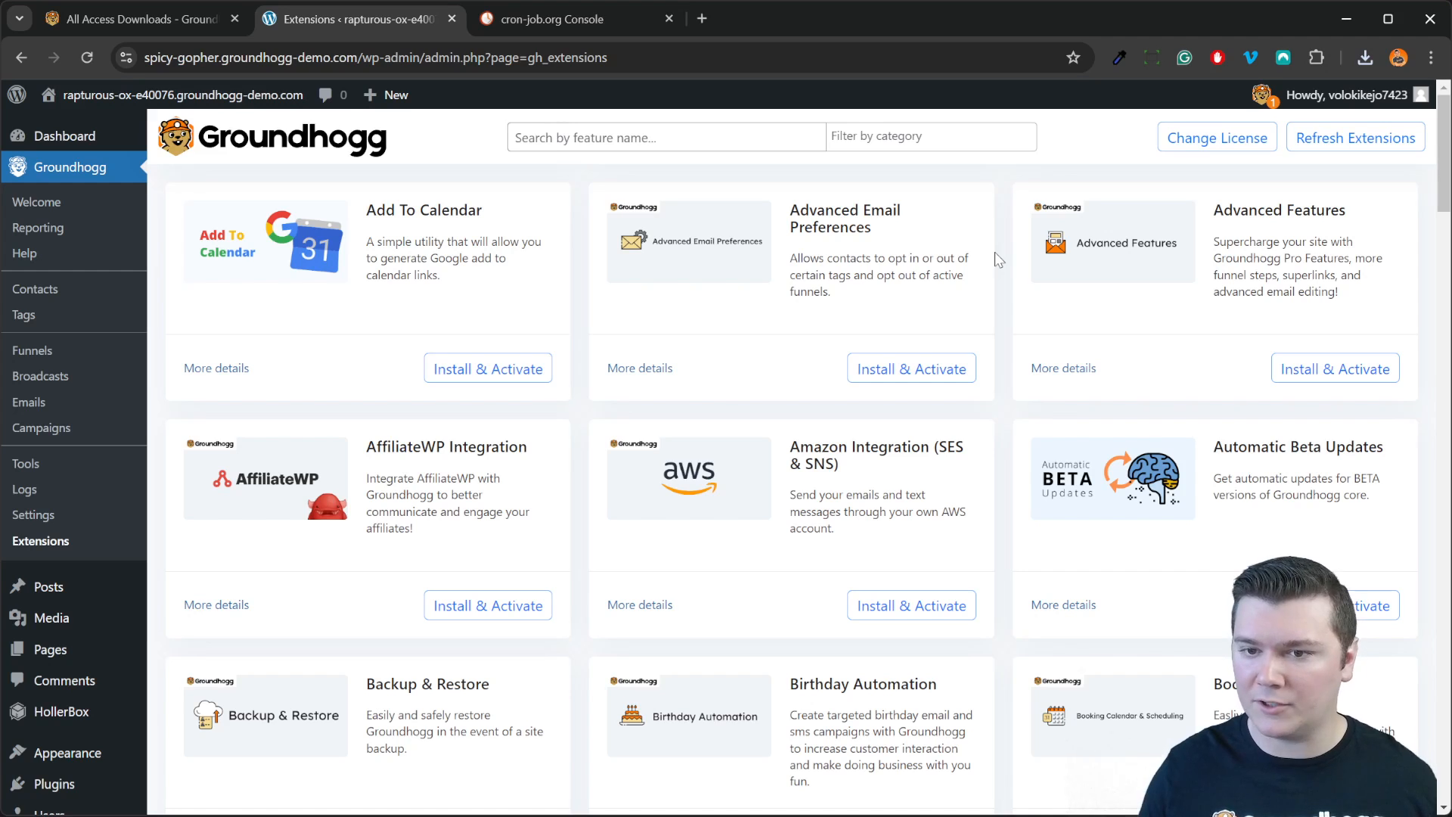
{"action": "left_click", "coordinate": [906, 375]}
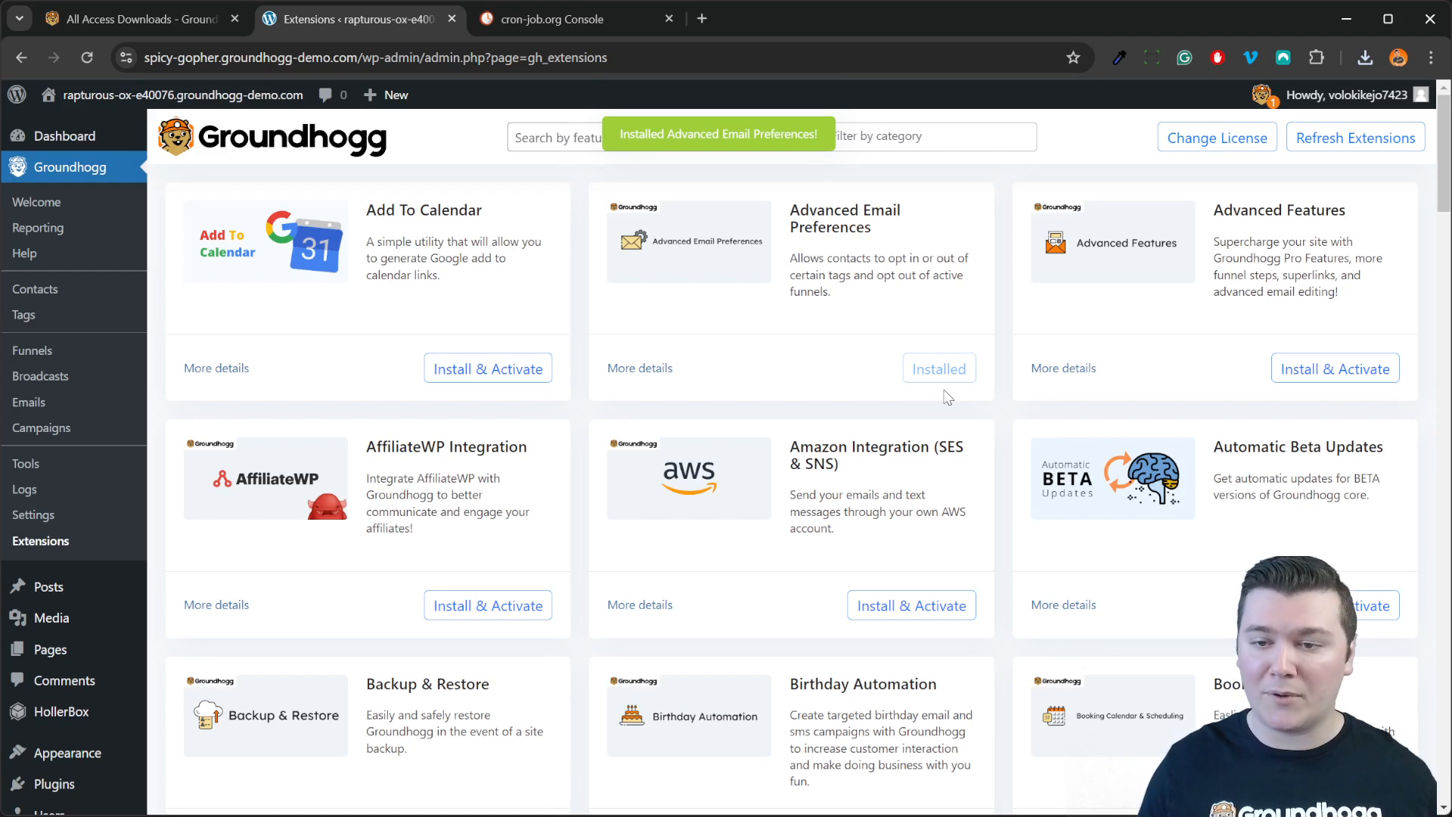
{"action": "left_click", "coordinate": [1343, 377]}
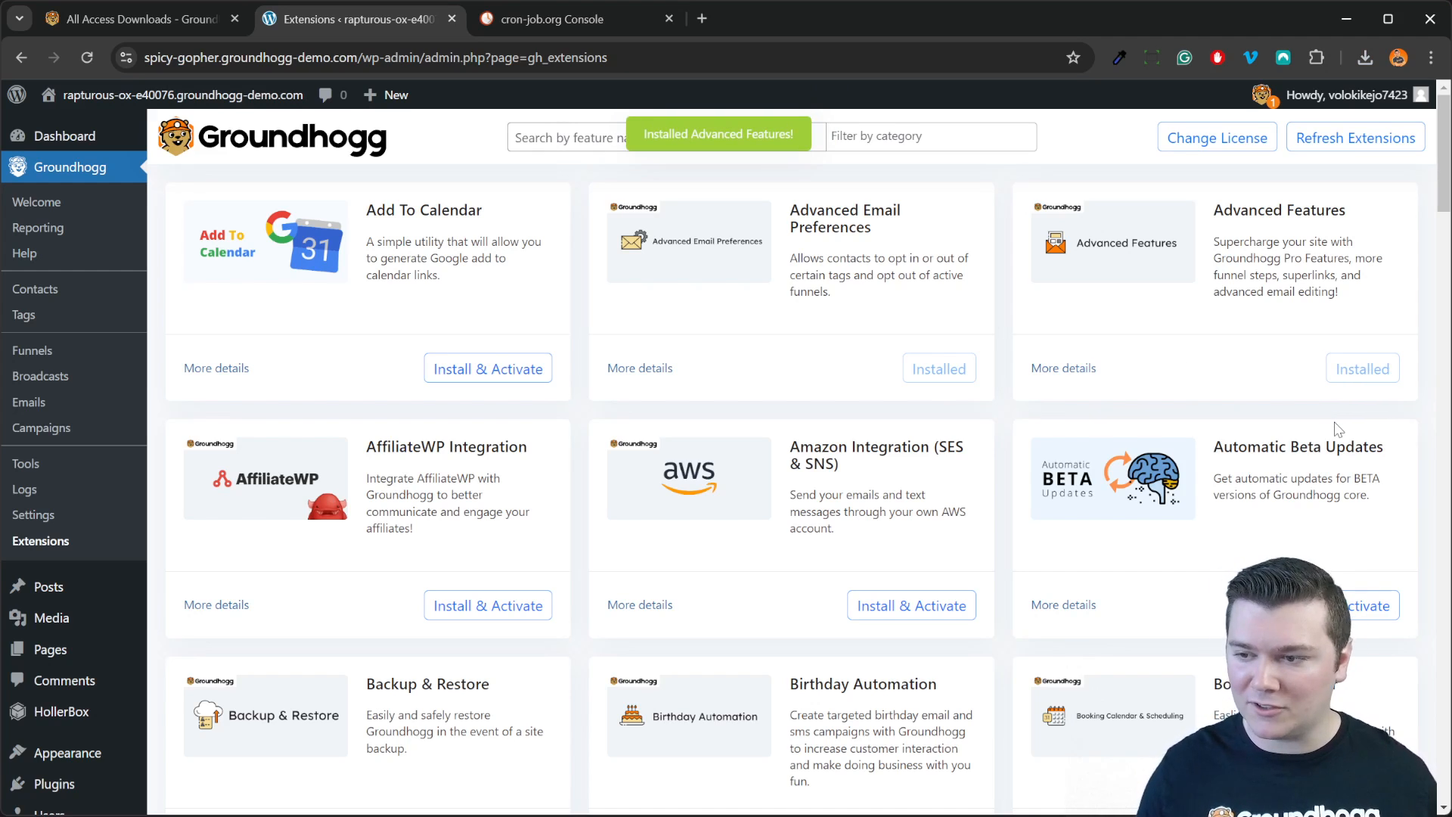
{"action": "scroll", "coordinate": [779, 442], "scroll_direction": "down", "scroll_amount": 4}
{"action": "scroll", "coordinate": [799, 457], "scroll_direction": "up", "scroll_amount": 2}
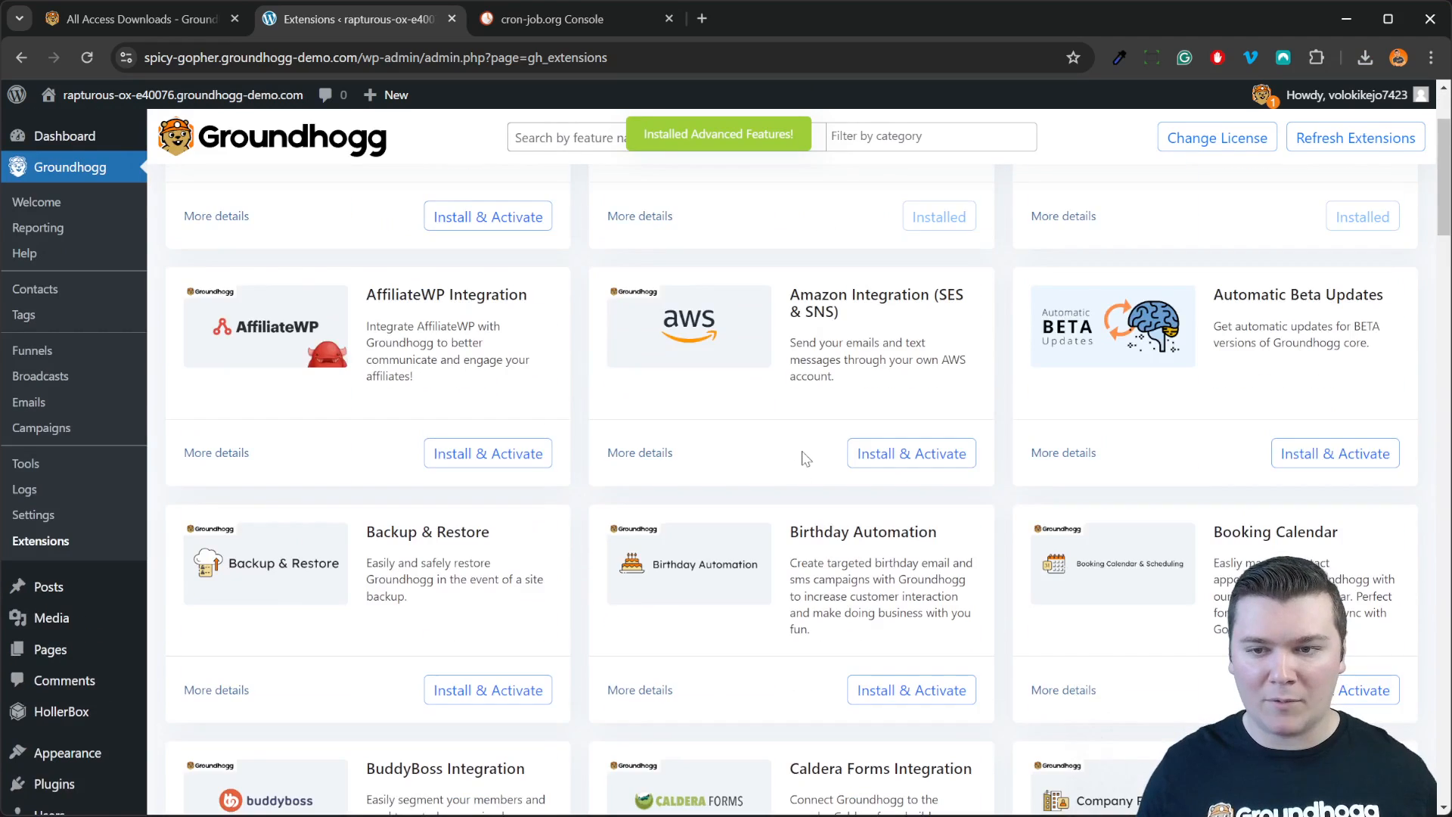
{"action": "scroll", "coordinate": [802, 453], "scroll_direction": "down", "scroll_amount": 4}
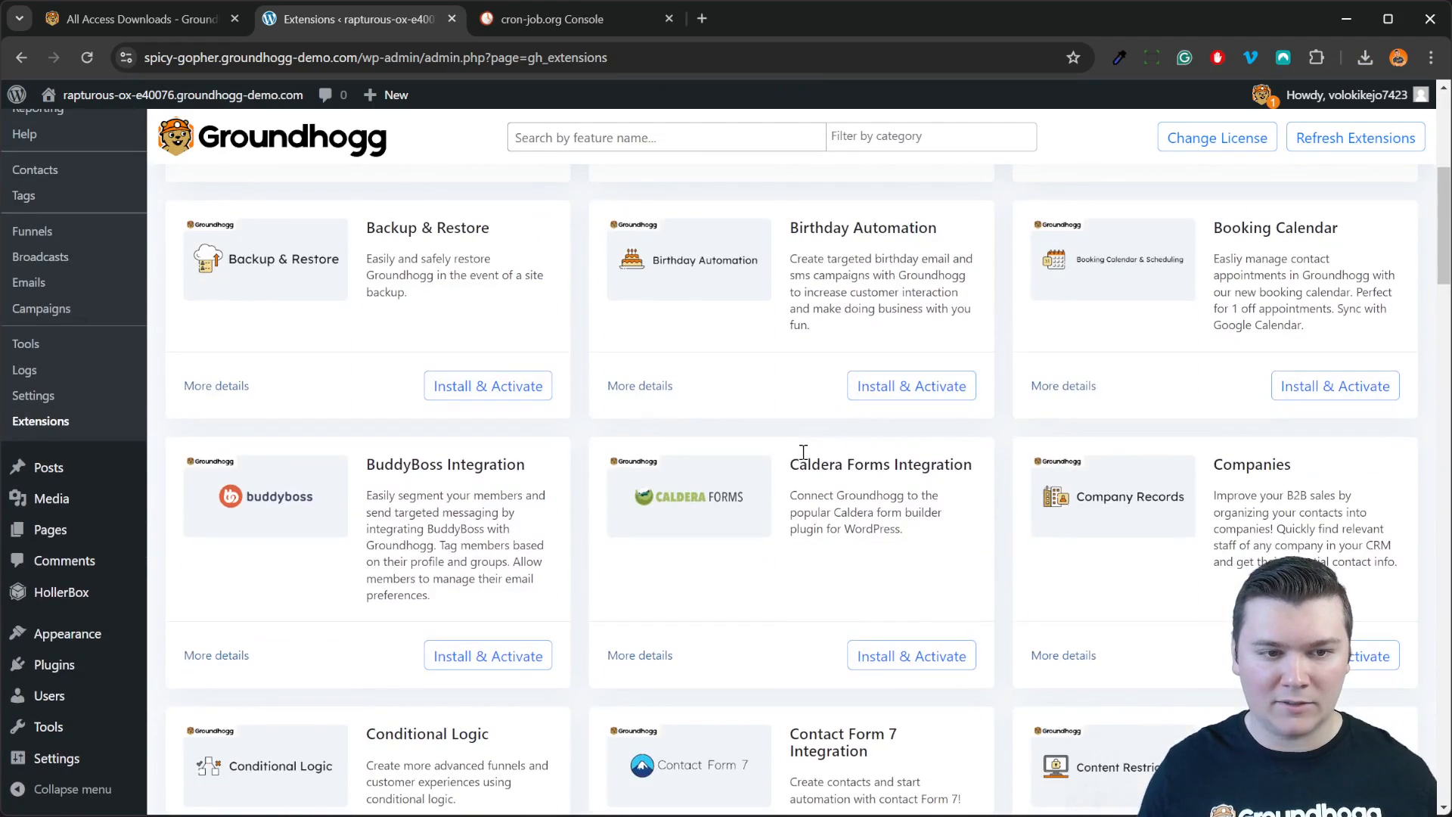
{"action": "left_click", "coordinate": [911, 388]}
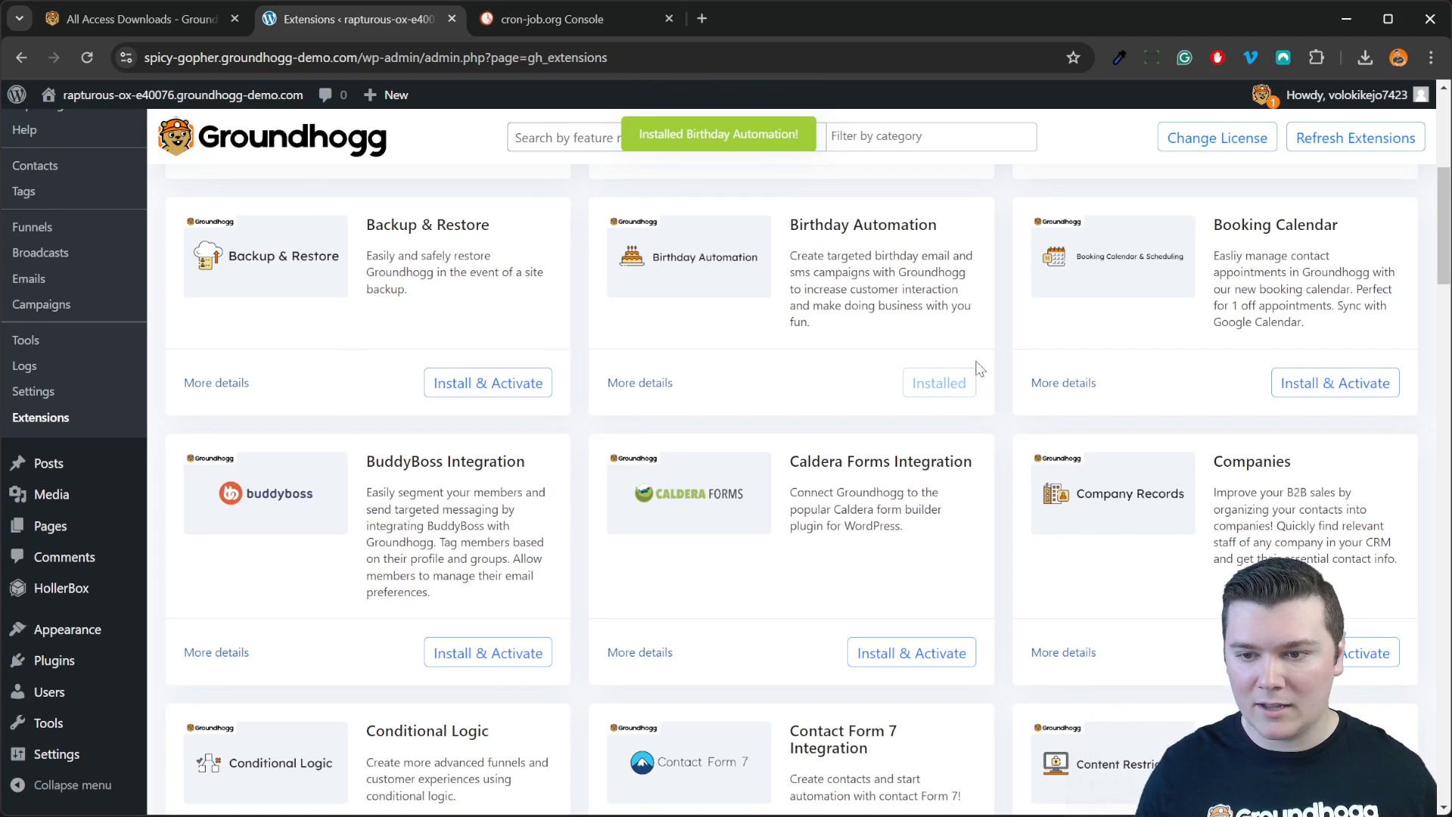
{"action": "scroll", "coordinate": [976, 360], "scroll_direction": "down", "scroll_amount": 2}
{"action": "scroll", "coordinate": [975, 361], "scroll_direction": "down", "scroll_amount": 2}
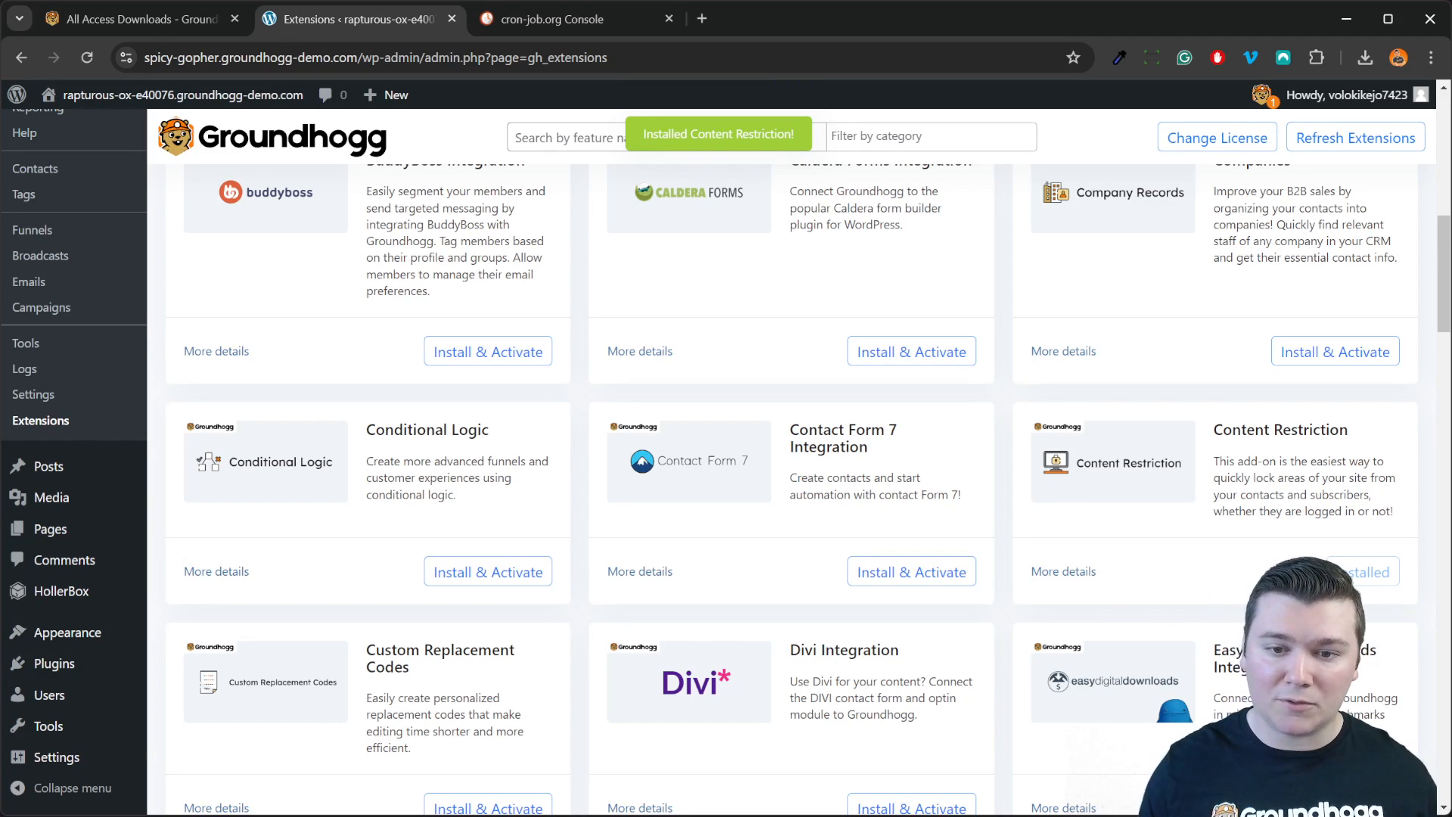
{"action": "left_click", "coordinate": [522, 571]}
{"action": "scroll", "coordinate": [811, 573], "scroll_direction": "down", "scroll_amount": 8}
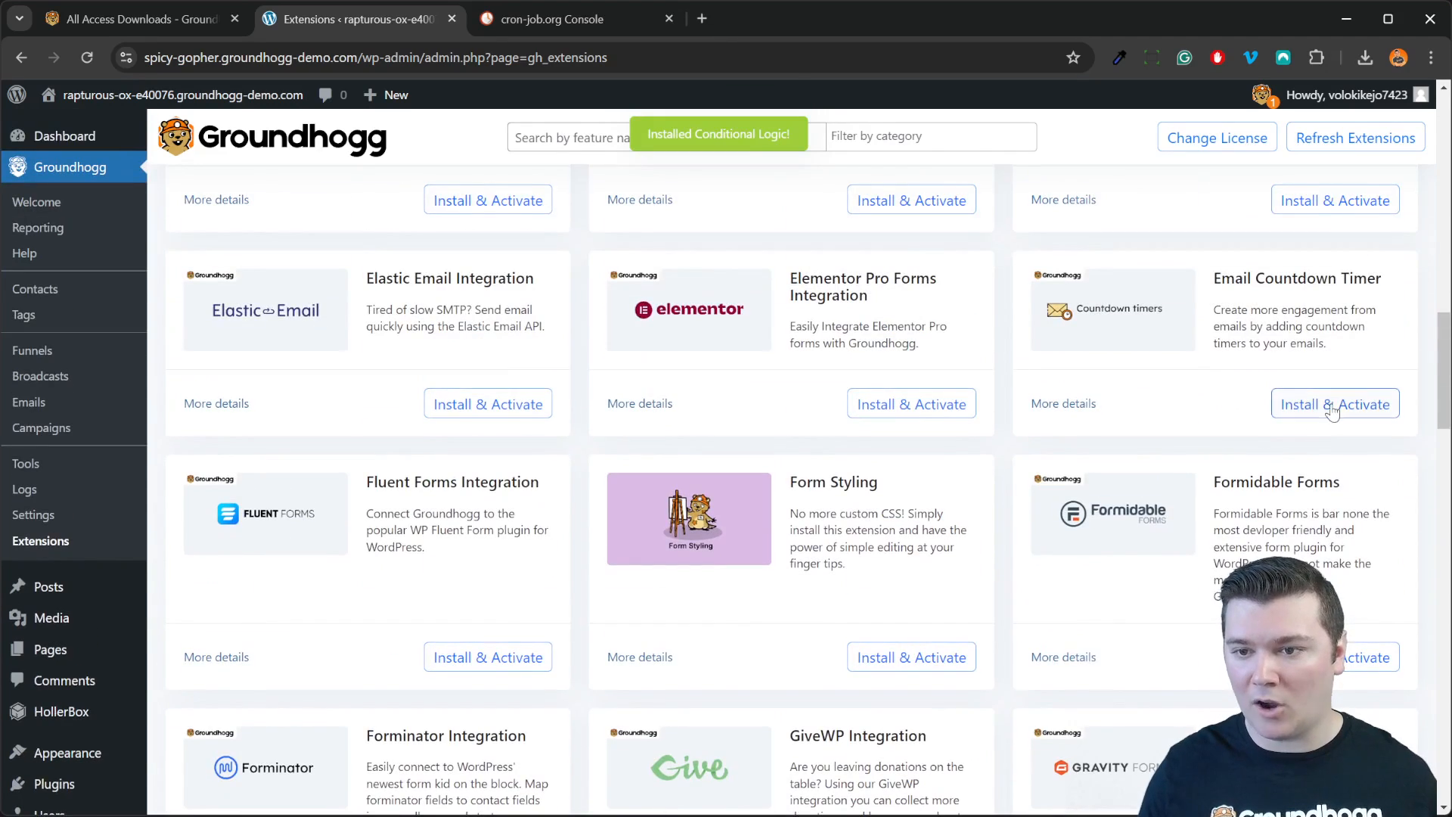
{"action": "left_click", "coordinate": [1332, 406]}
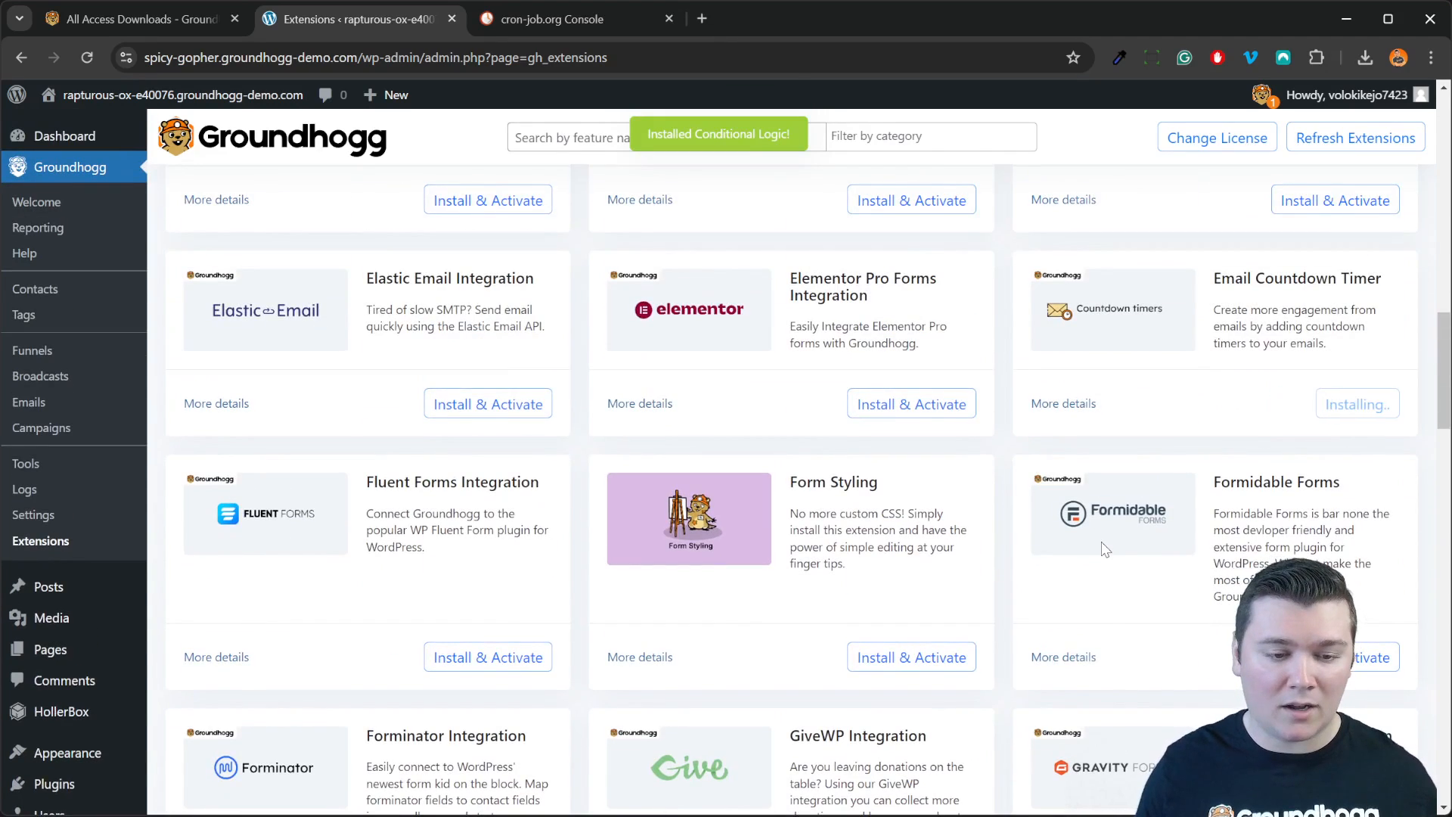
{"action": "scroll", "coordinate": [1104, 549], "scroll_direction": "down", "scroll_amount": 4}
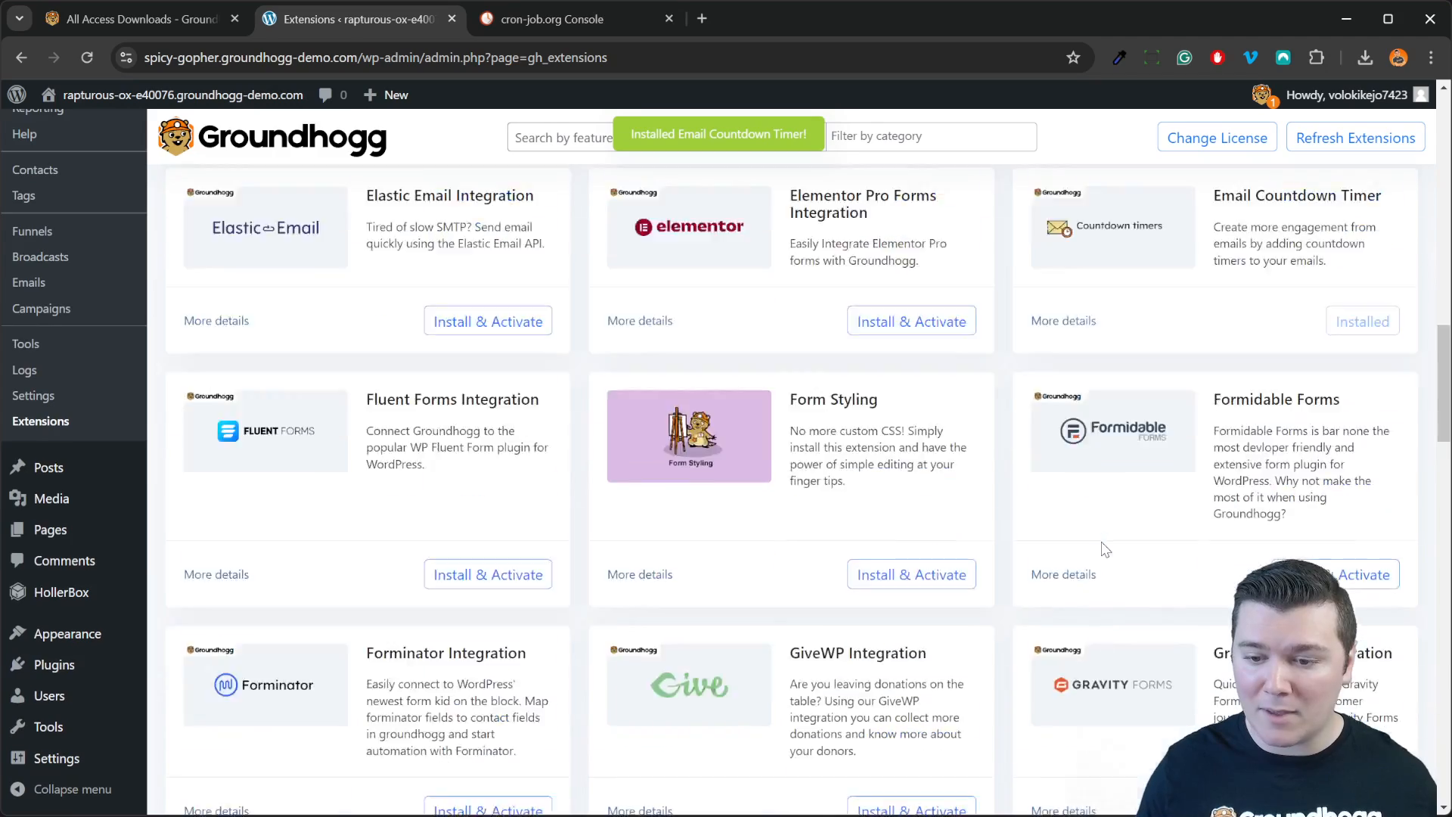
{"action": "scroll", "coordinate": [1105, 549], "scroll_direction": "down", "scroll_amount": 12}
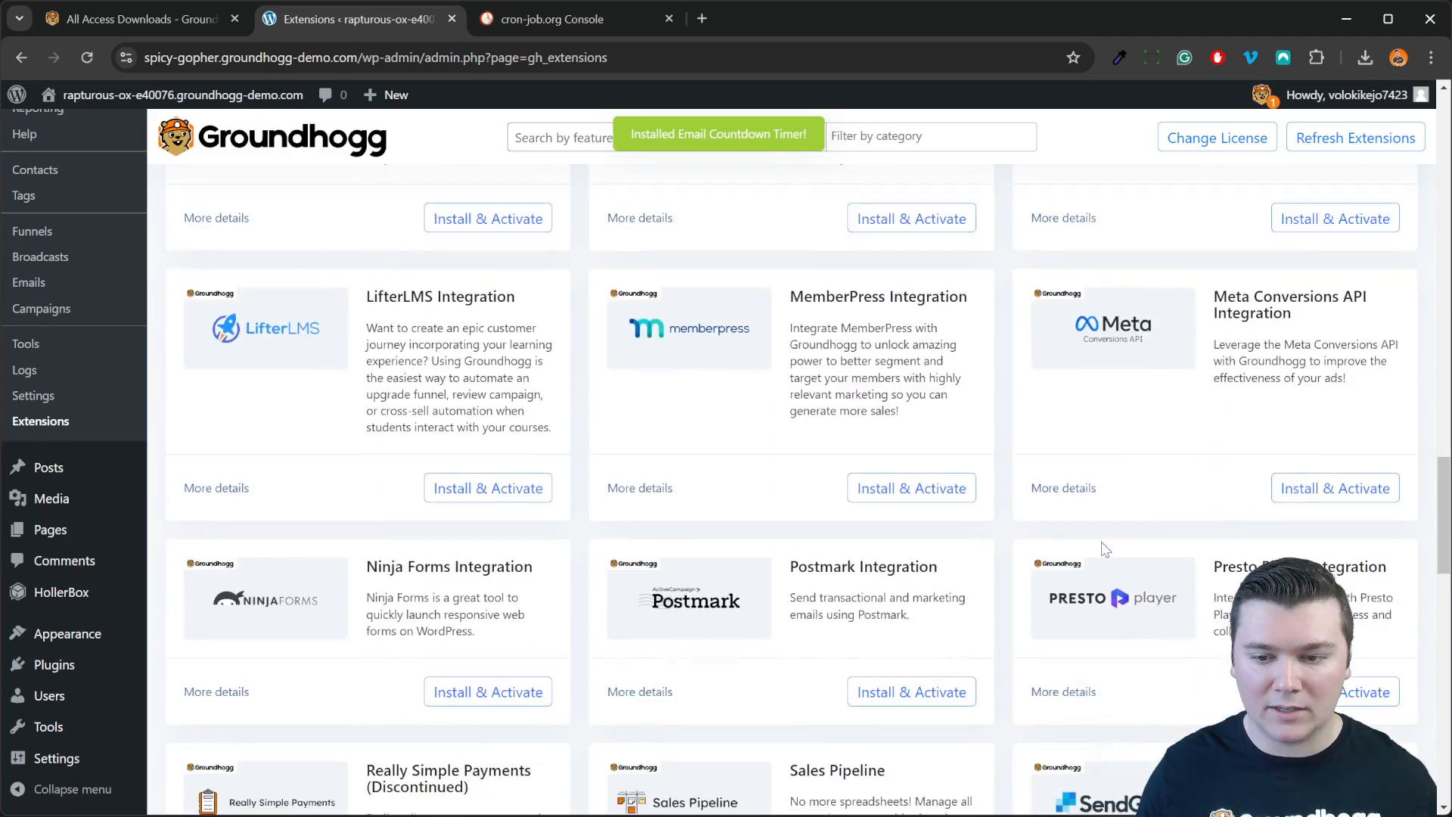
{"action": "scroll", "coordinate": [1104, 549], "scroll_direction": "down", "scroll_amount": 3}
{"action": "scroll", "coordinate": [789, 505], "scroll_direction": "down", "scroll_amount": 1}
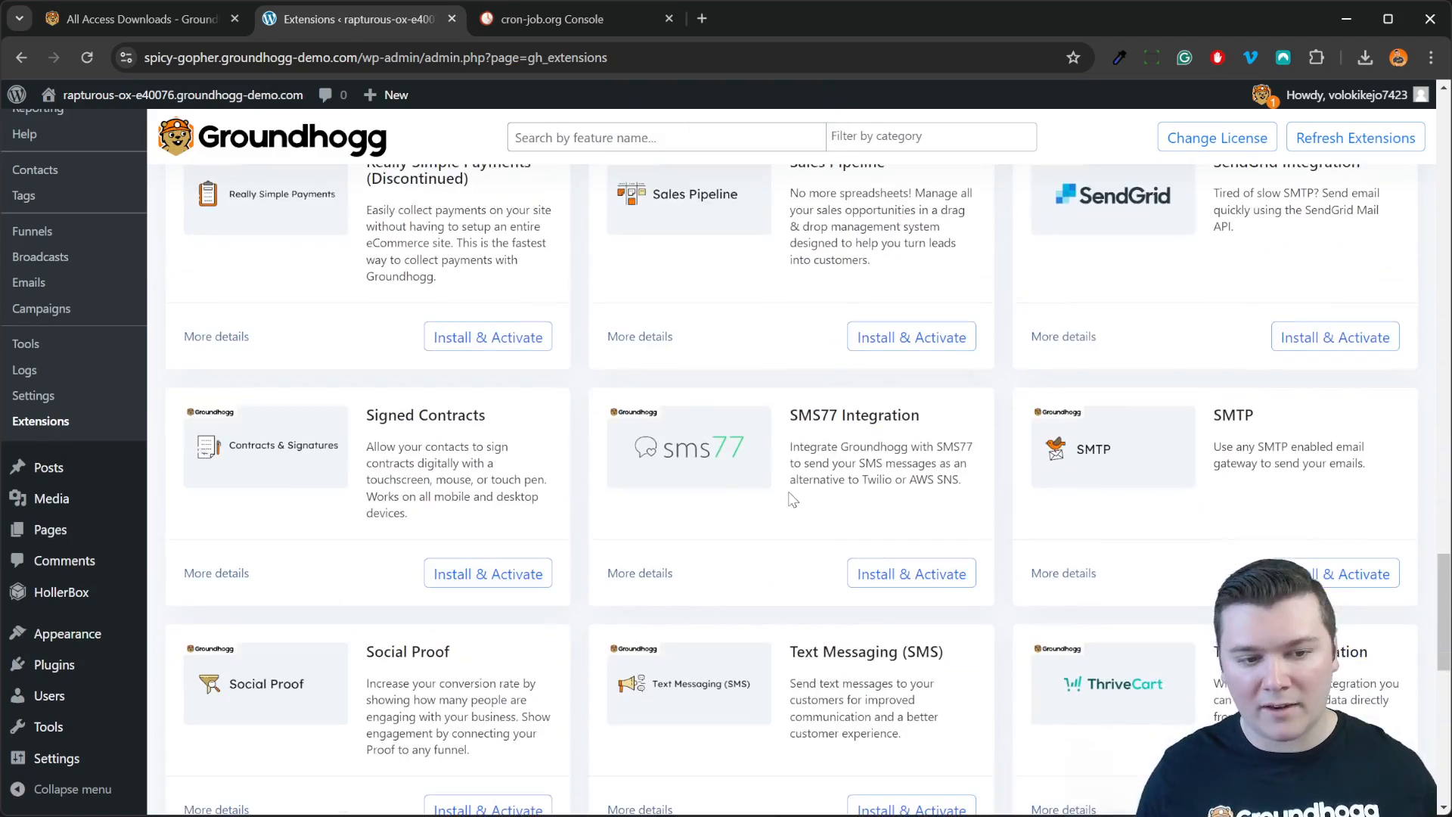
{"action": "scroll", "coordinate": [789, 495], "scroll_direction": "up", "scroll_amount": 2}
{"action": "scroll", "coordinate": [789, 495], "scroll_direction": "down", "scroll_amount": 5}
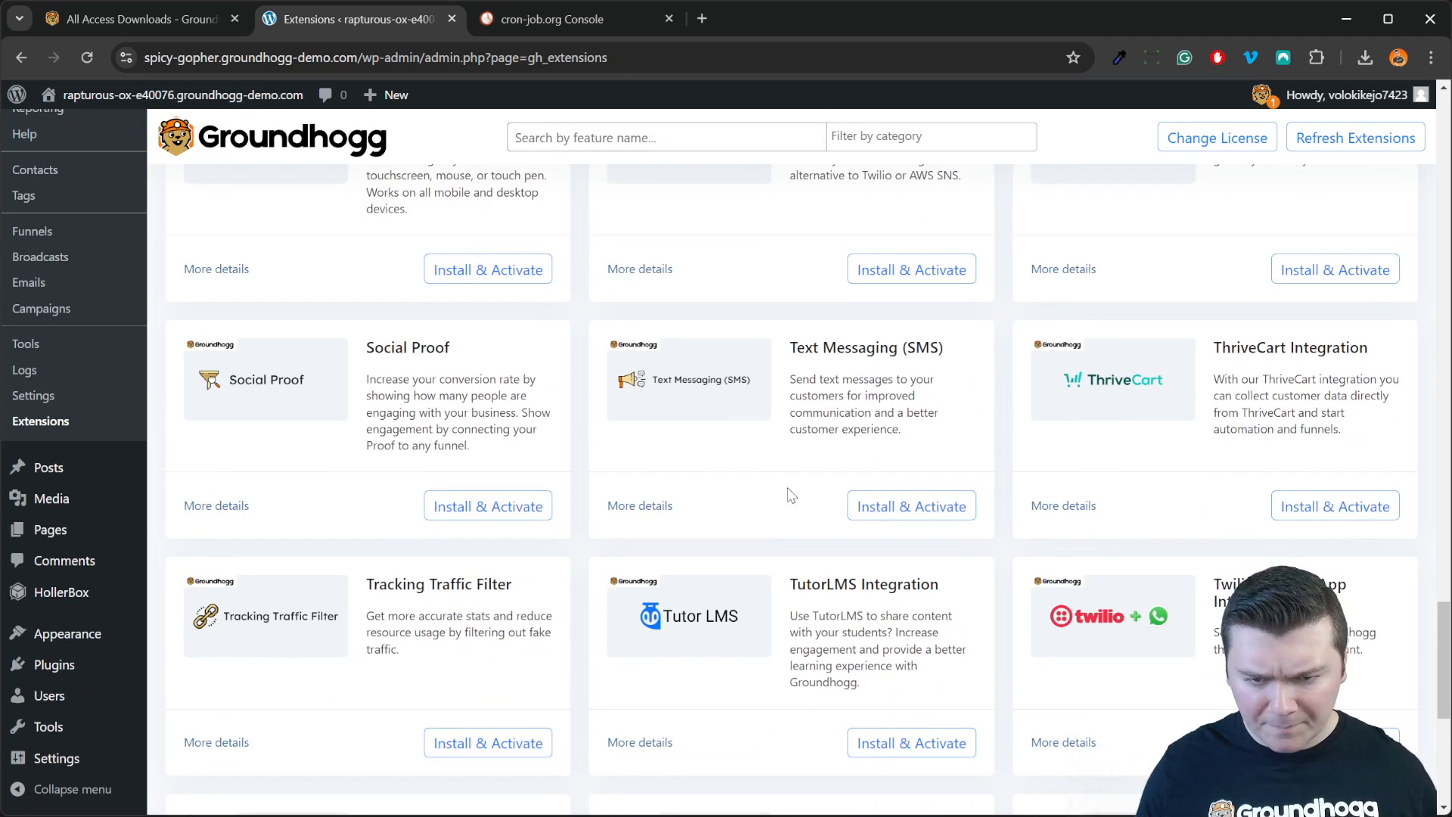
{"action": "scroll", "coordinate": [789, 505], "scroll_direction": "down", "scroll_amount": 3}
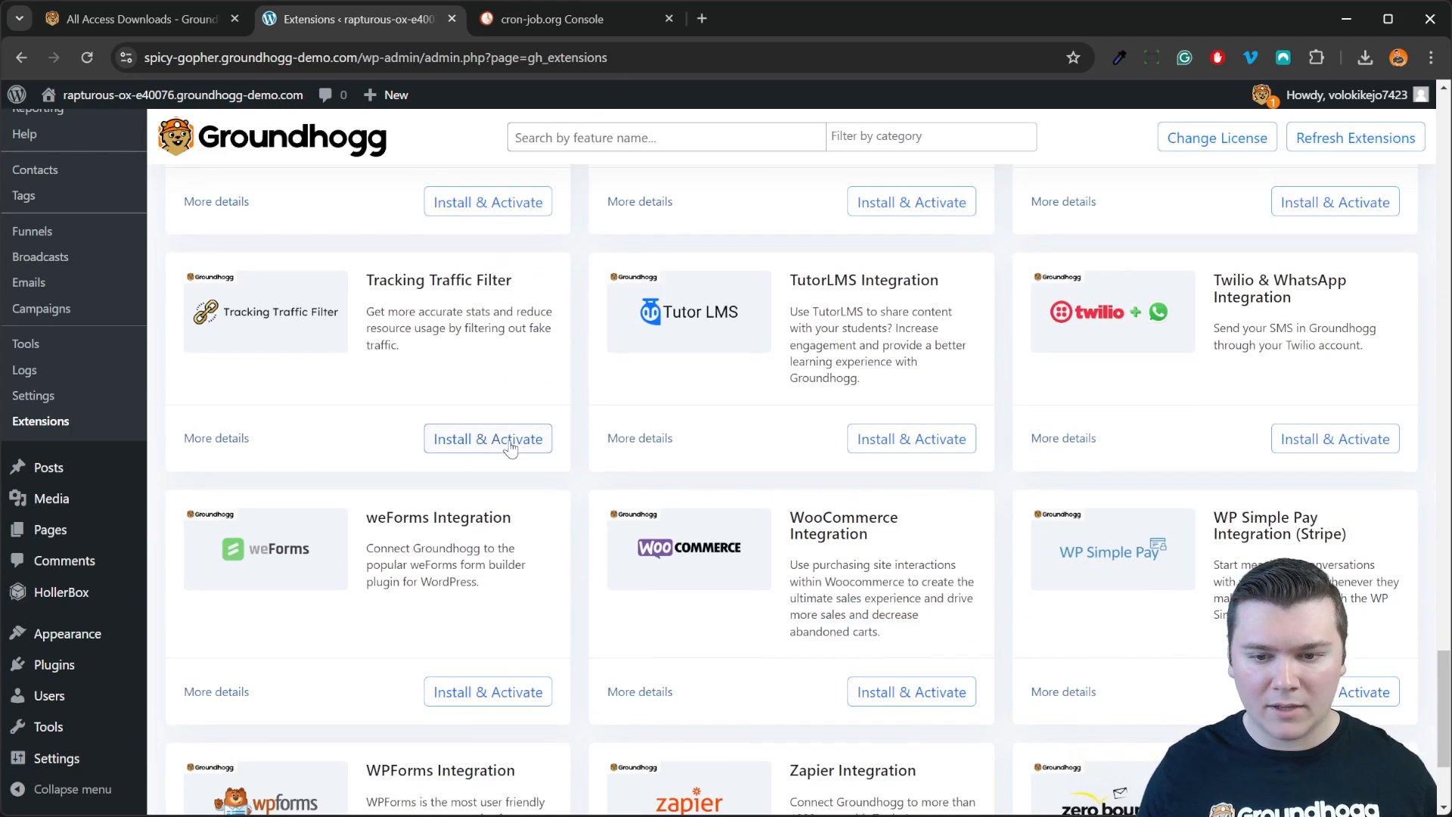
{"action": "scroll", "coordinate": [511, 448], "scroll_direction": "down", "scroll_amount": 2}
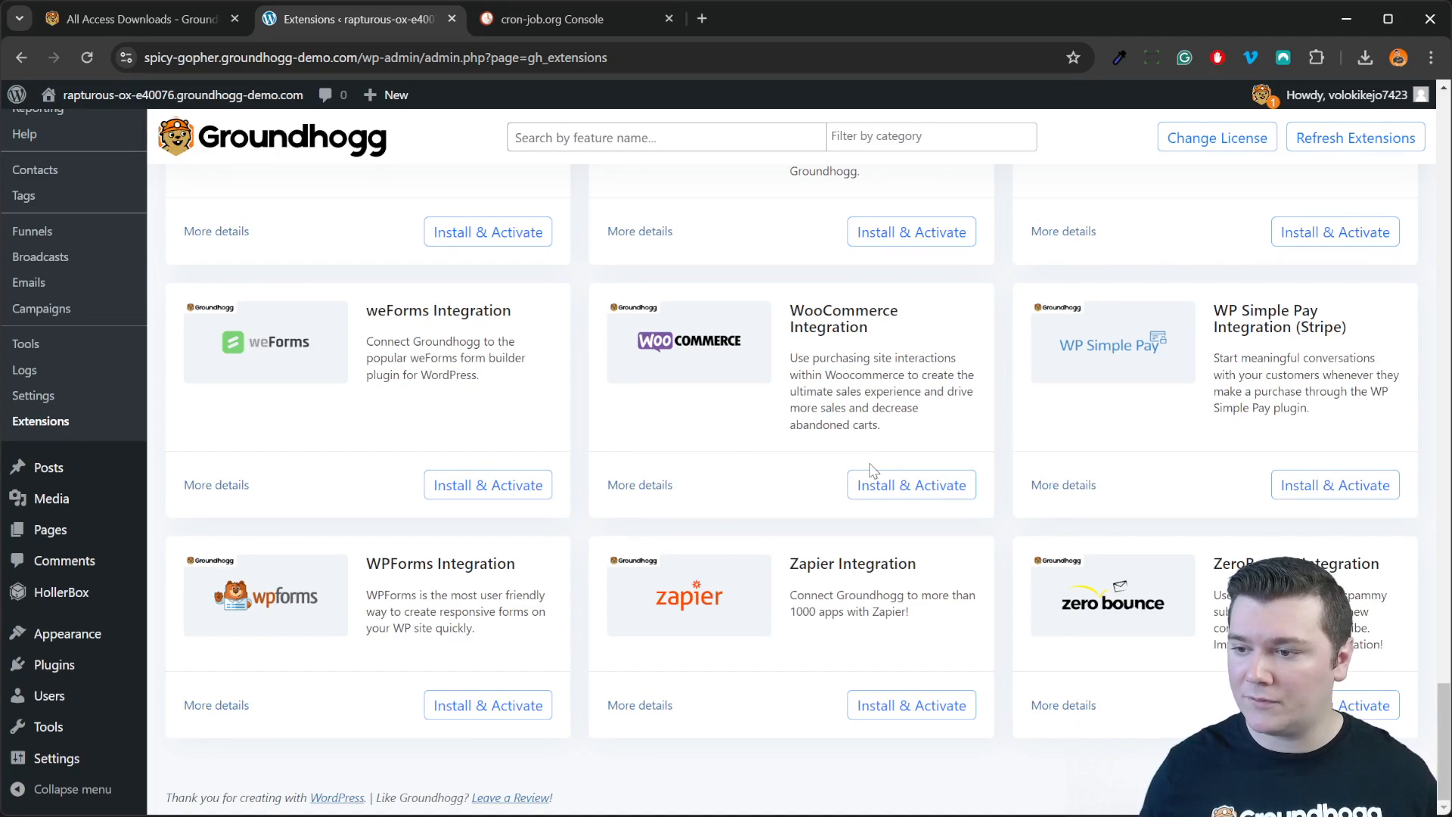
{"action": "scroll", "coordinate": [870, 469], "scroll_direction": "up", "scroll_amount": 8}
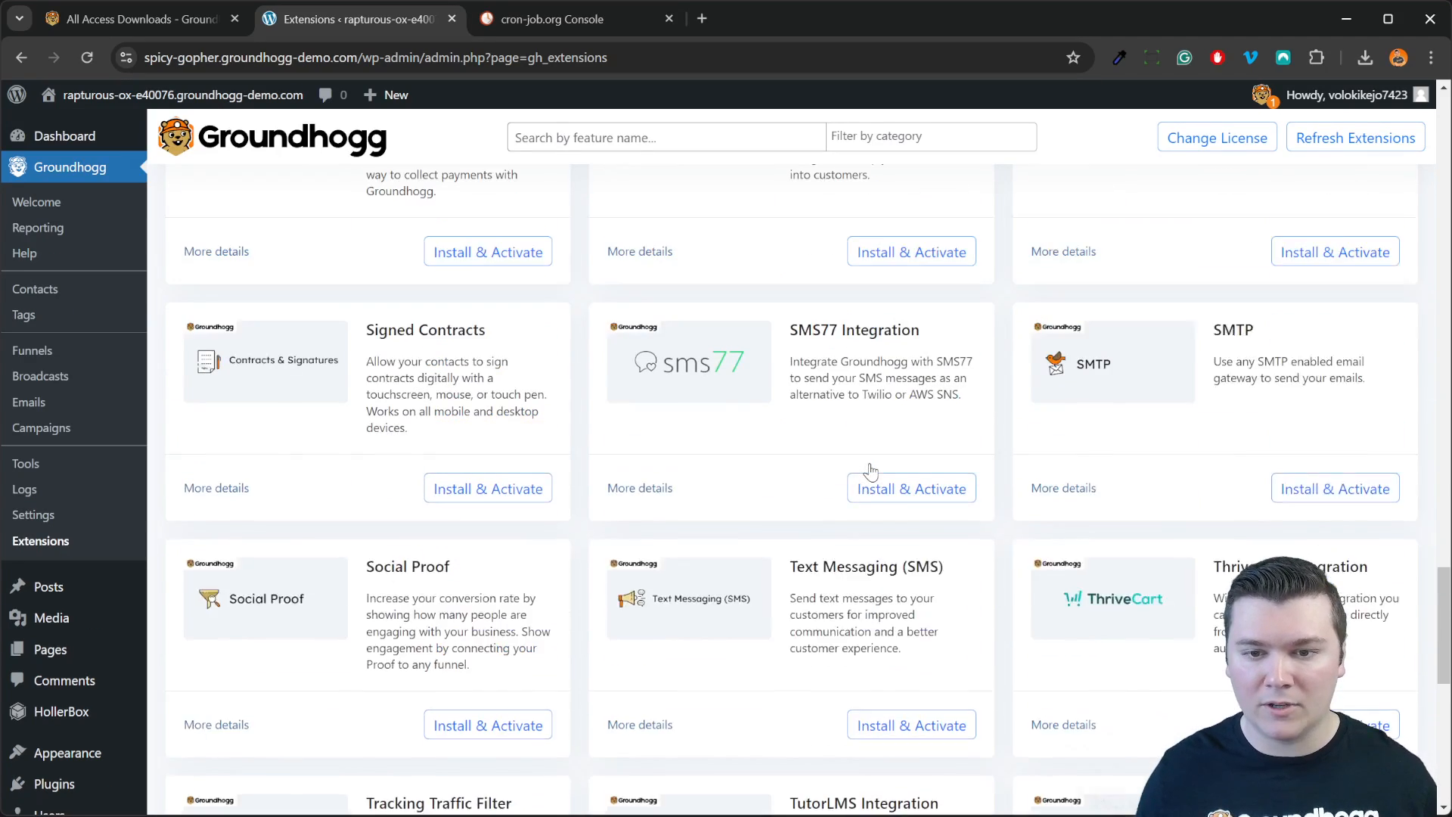
{"action": "scroll", "coordinate": [921, 477], "scroll_direction": "up", "scroll_amount": 4}
{"action": "scroll", "coordinate": [988, 484], "scroll_direction": "up", "scroll_amount": 20}
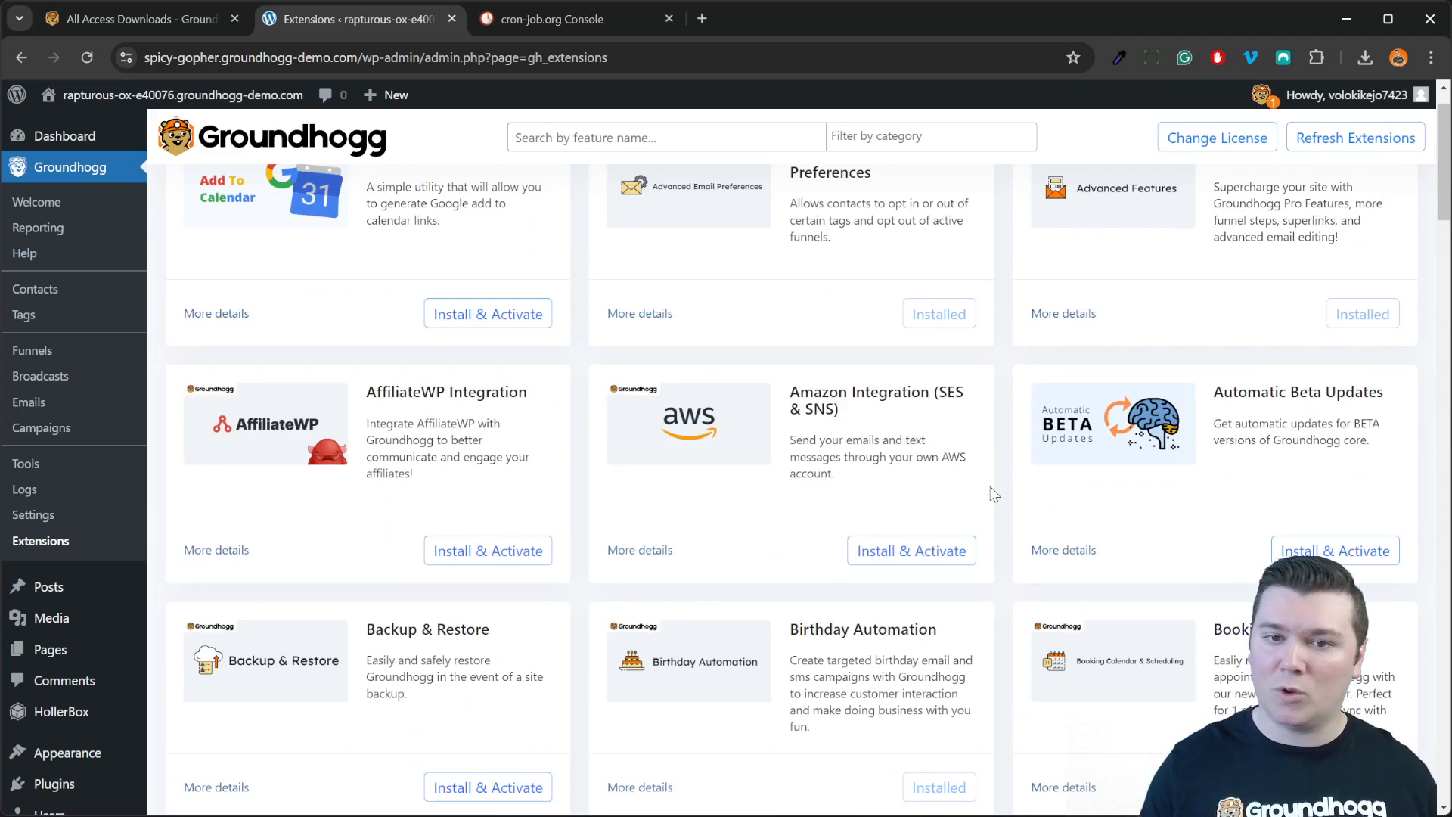
{"action": "scroll", "coordinate": [993, 495], "scroll_direction": "up", "scroll_amount": 1}
{"action": "left_click", "coordinate": [747, 136]}
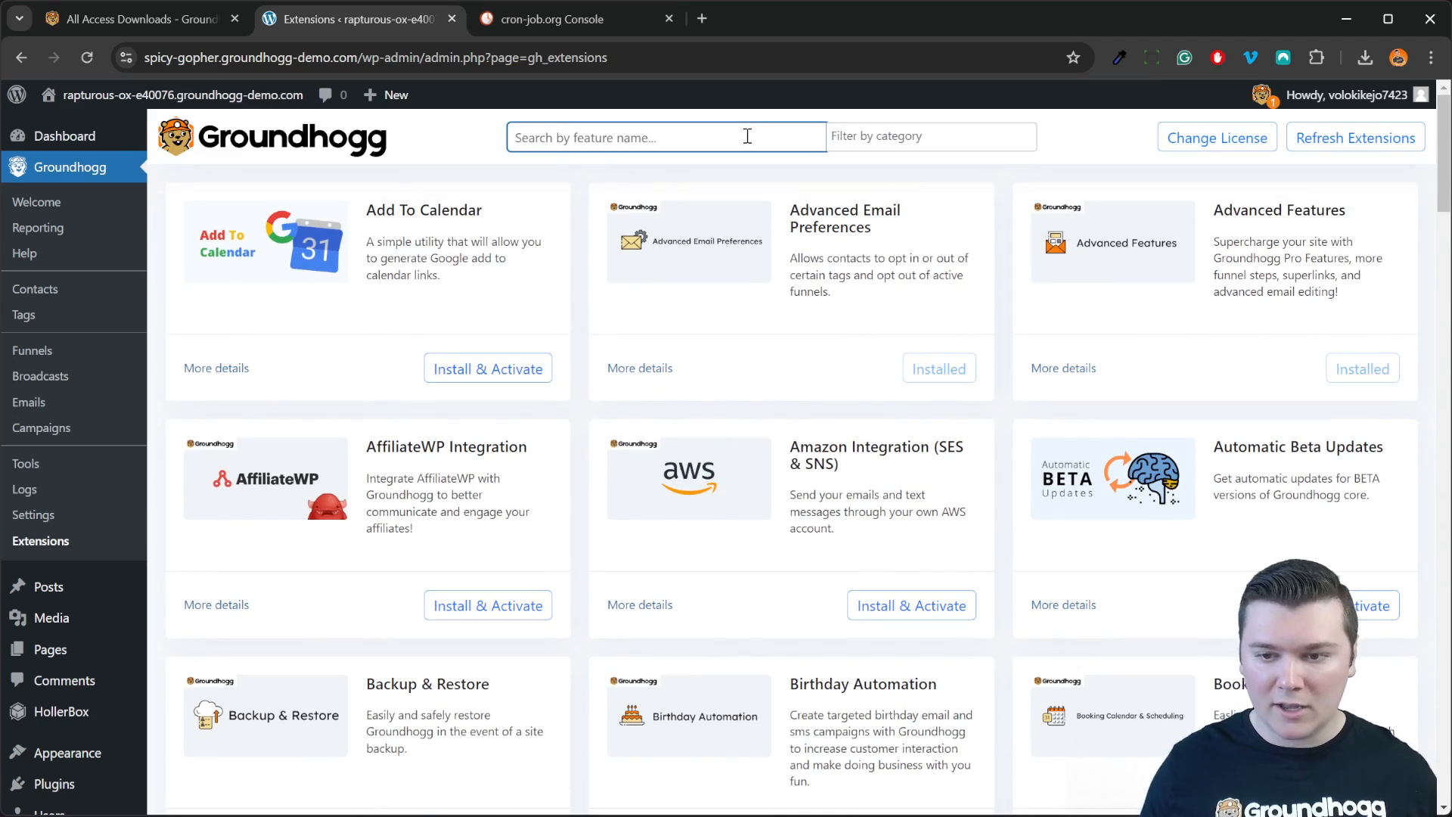
{"action": "type", "text": "wooc"}
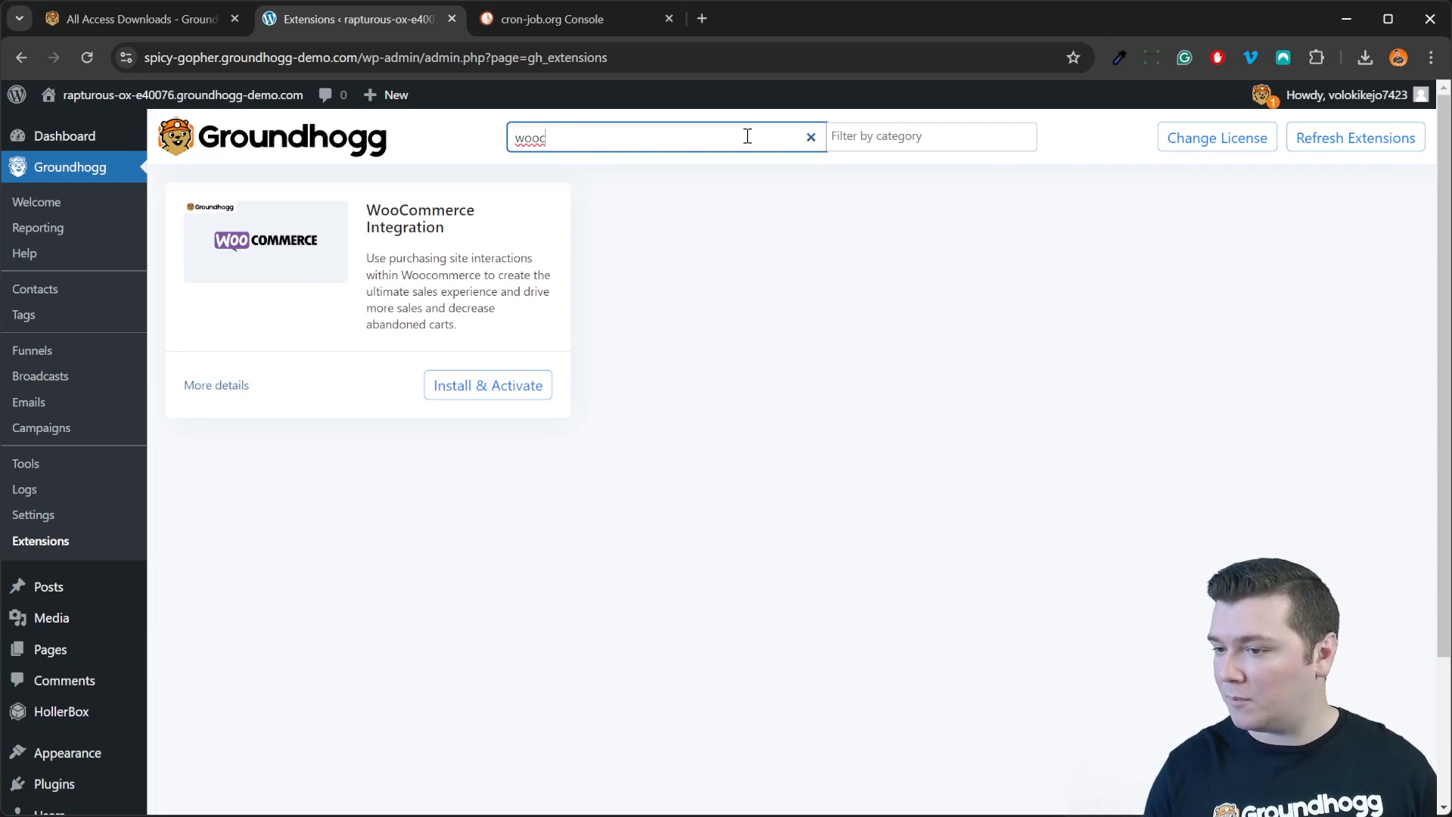
{"action": "key", "text": "BackSpace"}
{"action": "key", "text": "BackSpace"}
{"action": "key", "text": "BackSpace"}
{"action": "key", "text": "BackSpace"}
{"action": "type", "text": "liofte"}
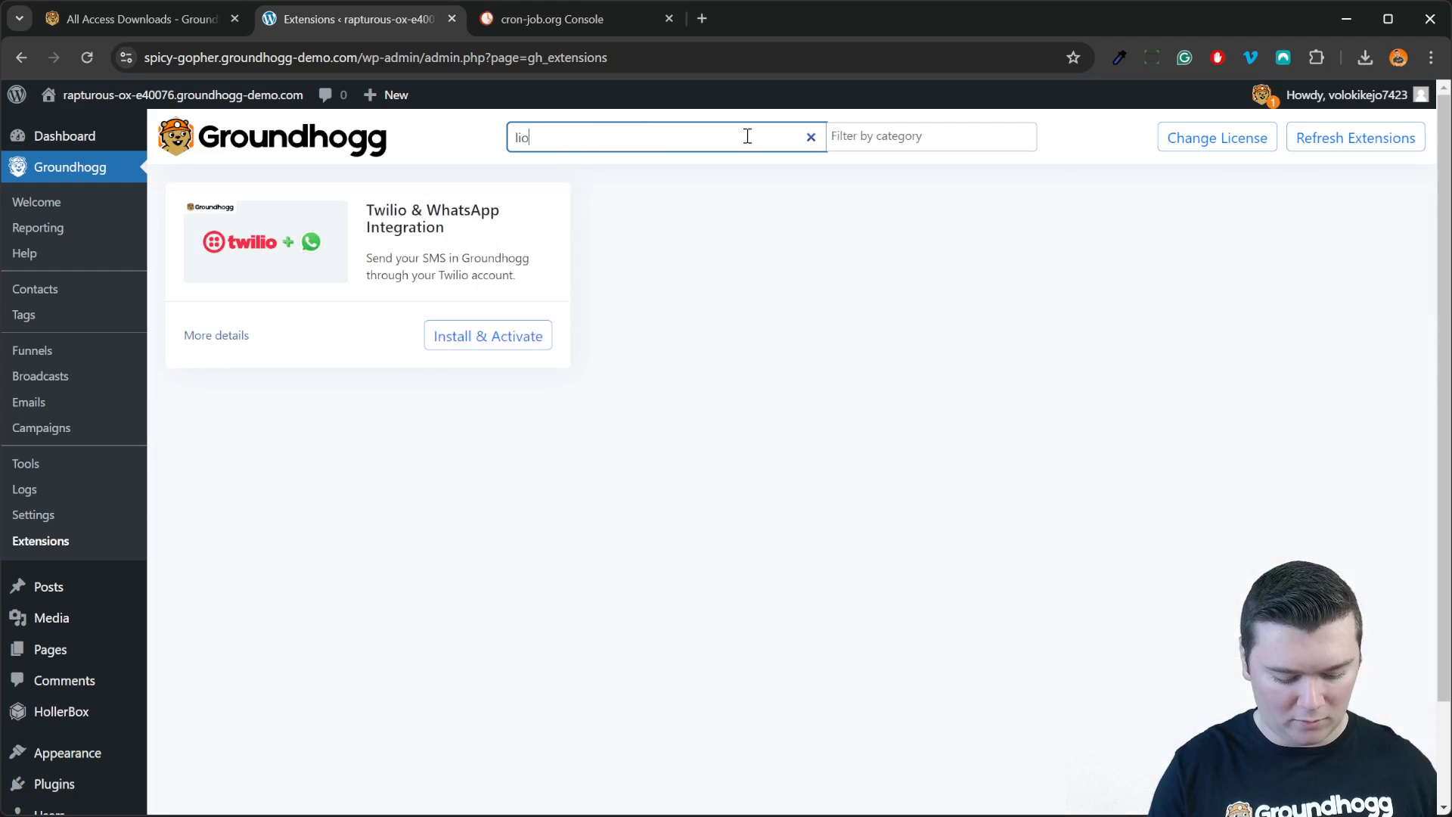
{"action": "key", "text": "BackSpace"}
{"action": "key", "text": "BackSpace"}
{"action": "type", "text": "ft"}
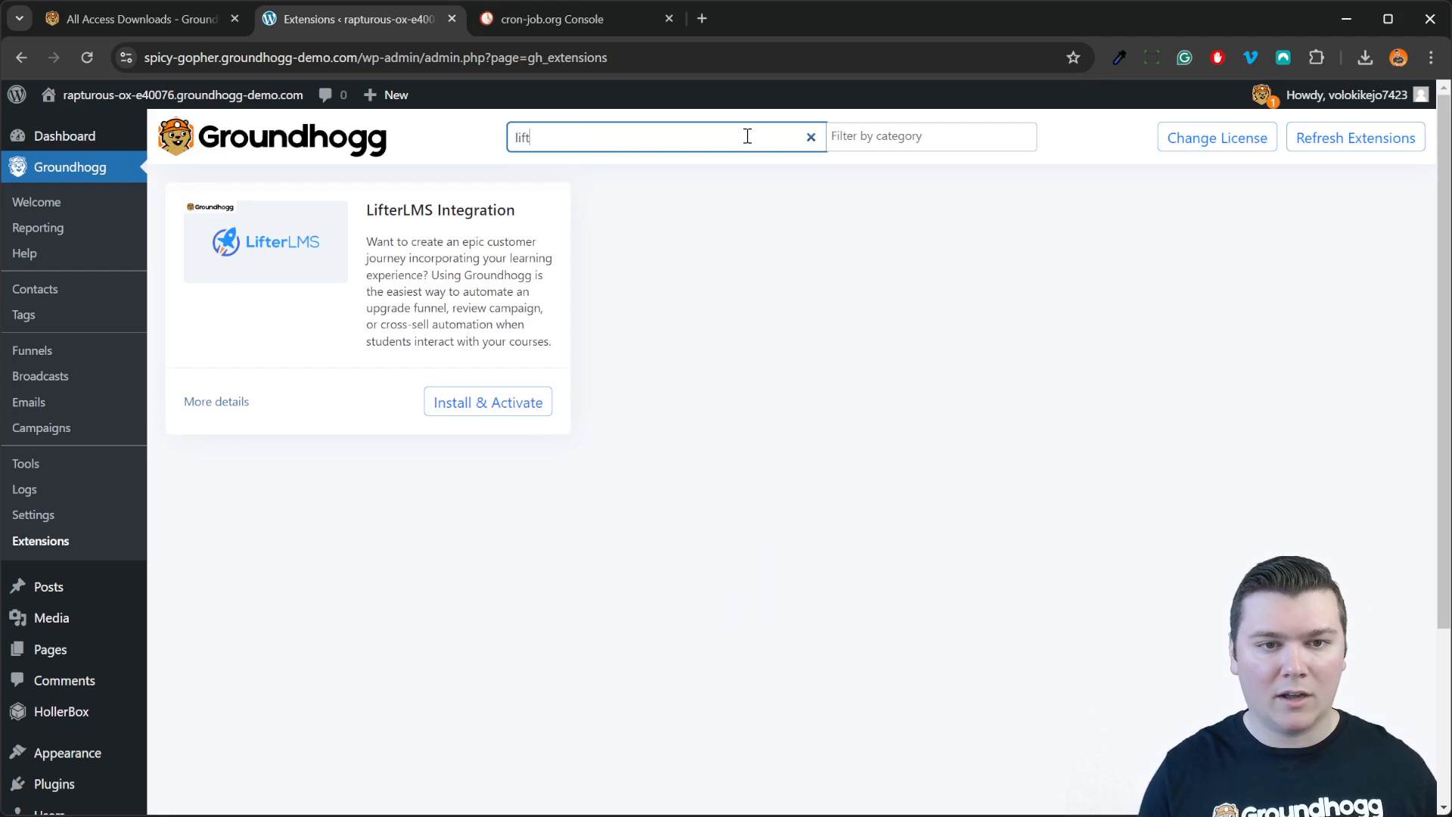
{"action": "key", "text": "BackSpace"}
{"action": "key", "text": "BackSpace"}
{"action": "key", "text": "BackSpace"}
{"action": "key", "text": "BackSpace"}
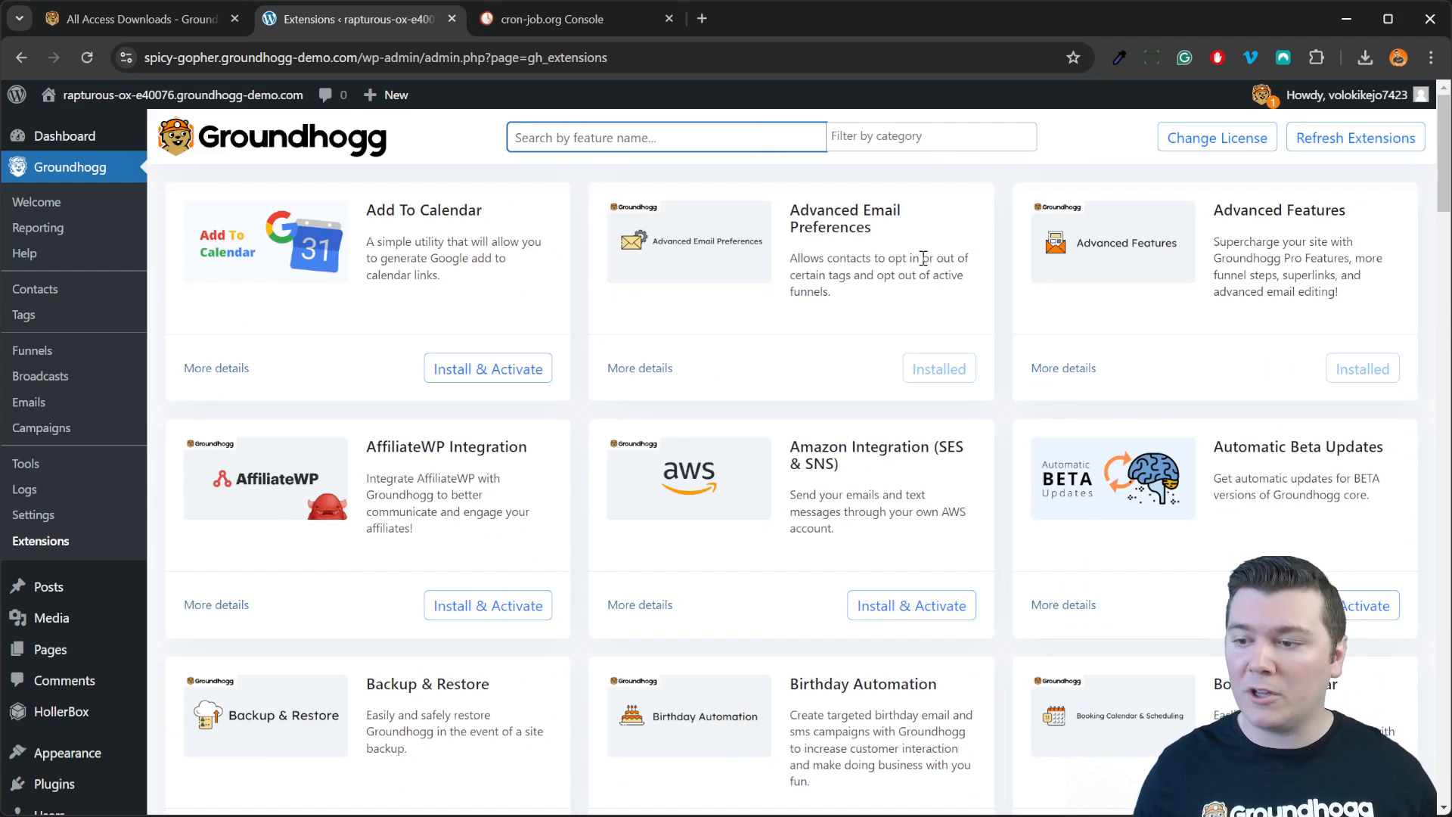
{"action": "left_click", "coordinate": [929, 140]}
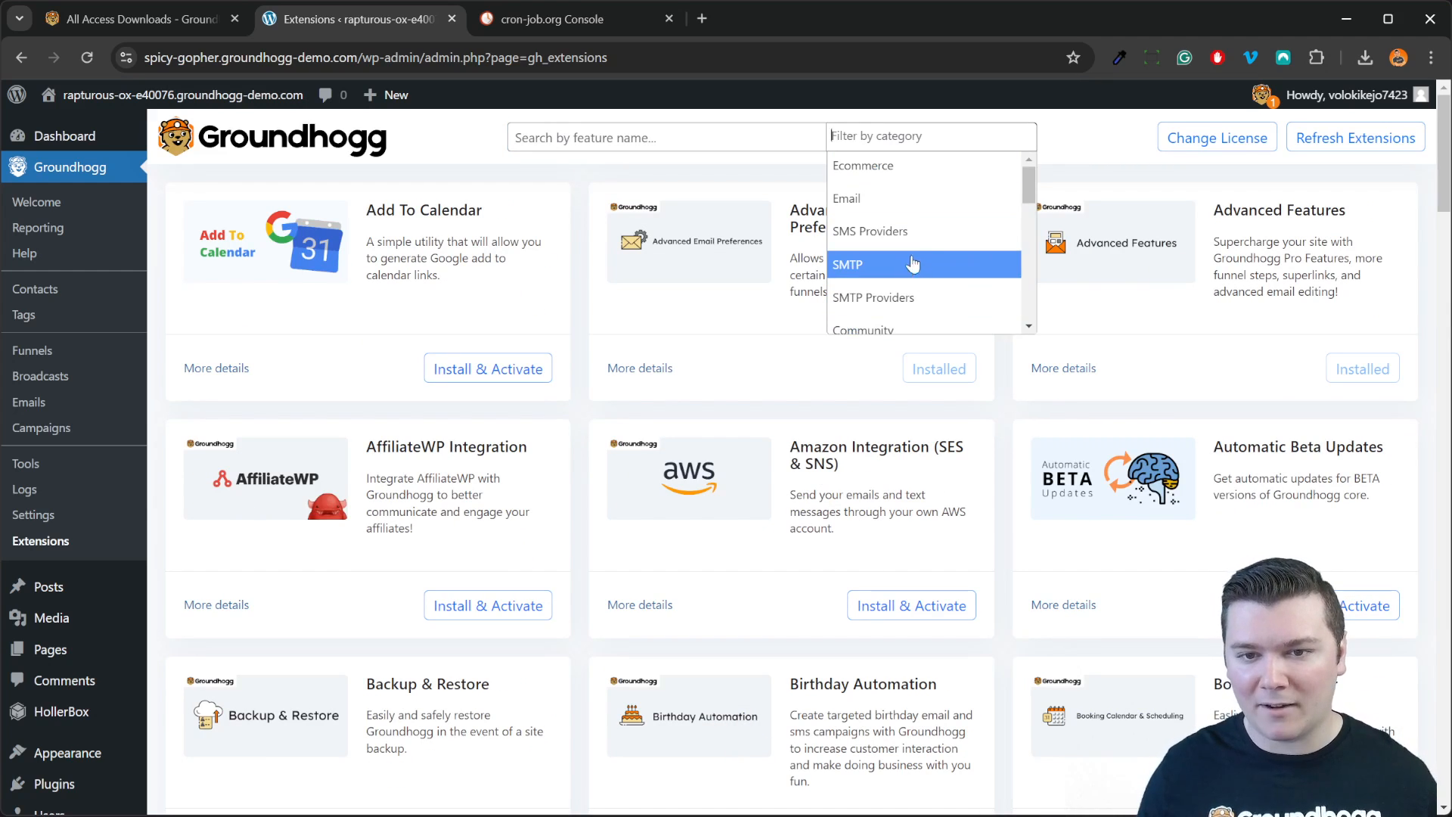
{"action": "scroll", "coordinate": [913, 264], "scroll_direction": "down", "scroll_amount": 2}
{"action": "left_click", "coordinate": [943, 311]}
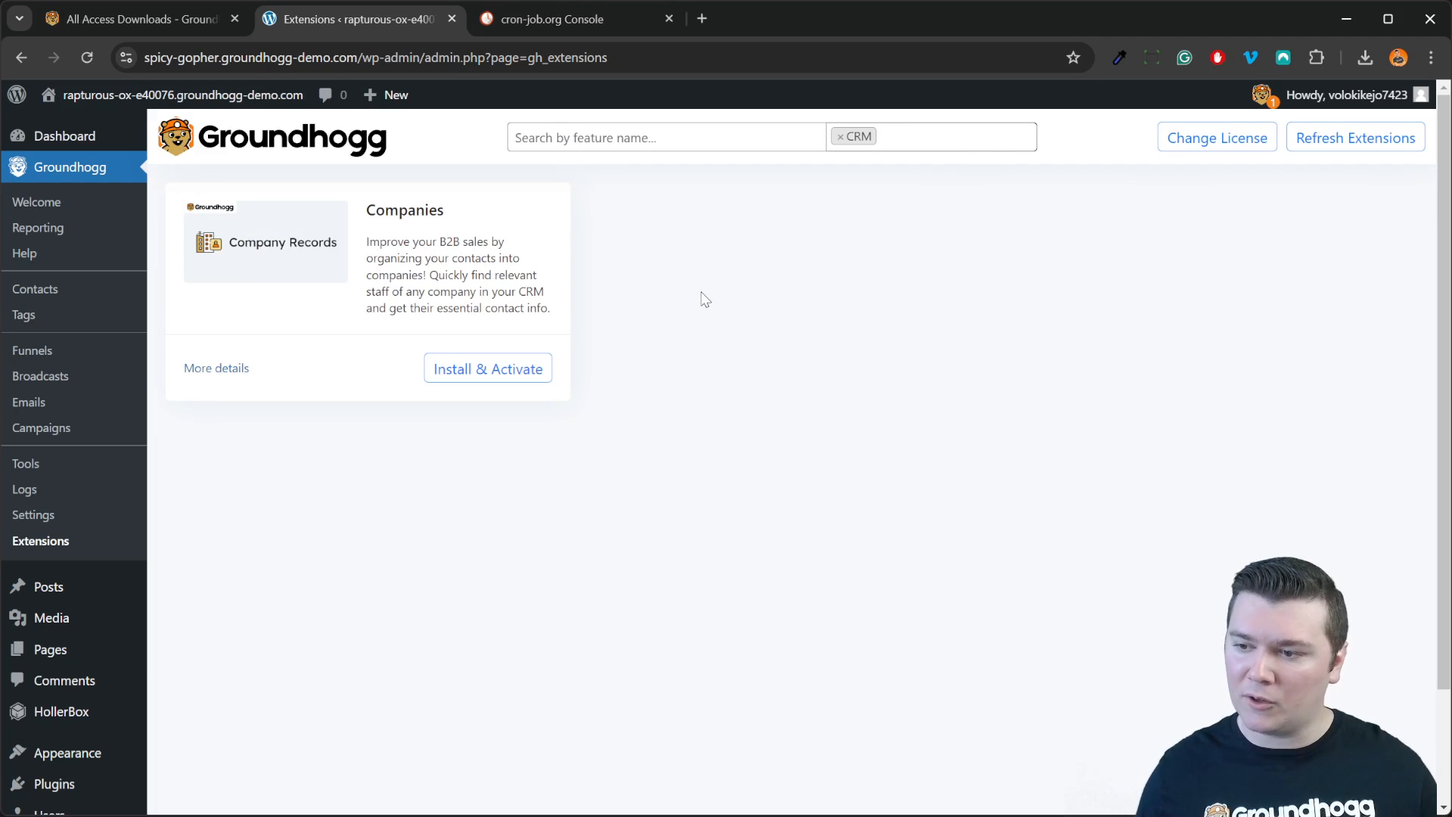
{"action": "left_click", "coordinate": [840, 137]}
{"action": "left_click", "coordinate": [255, 353]}
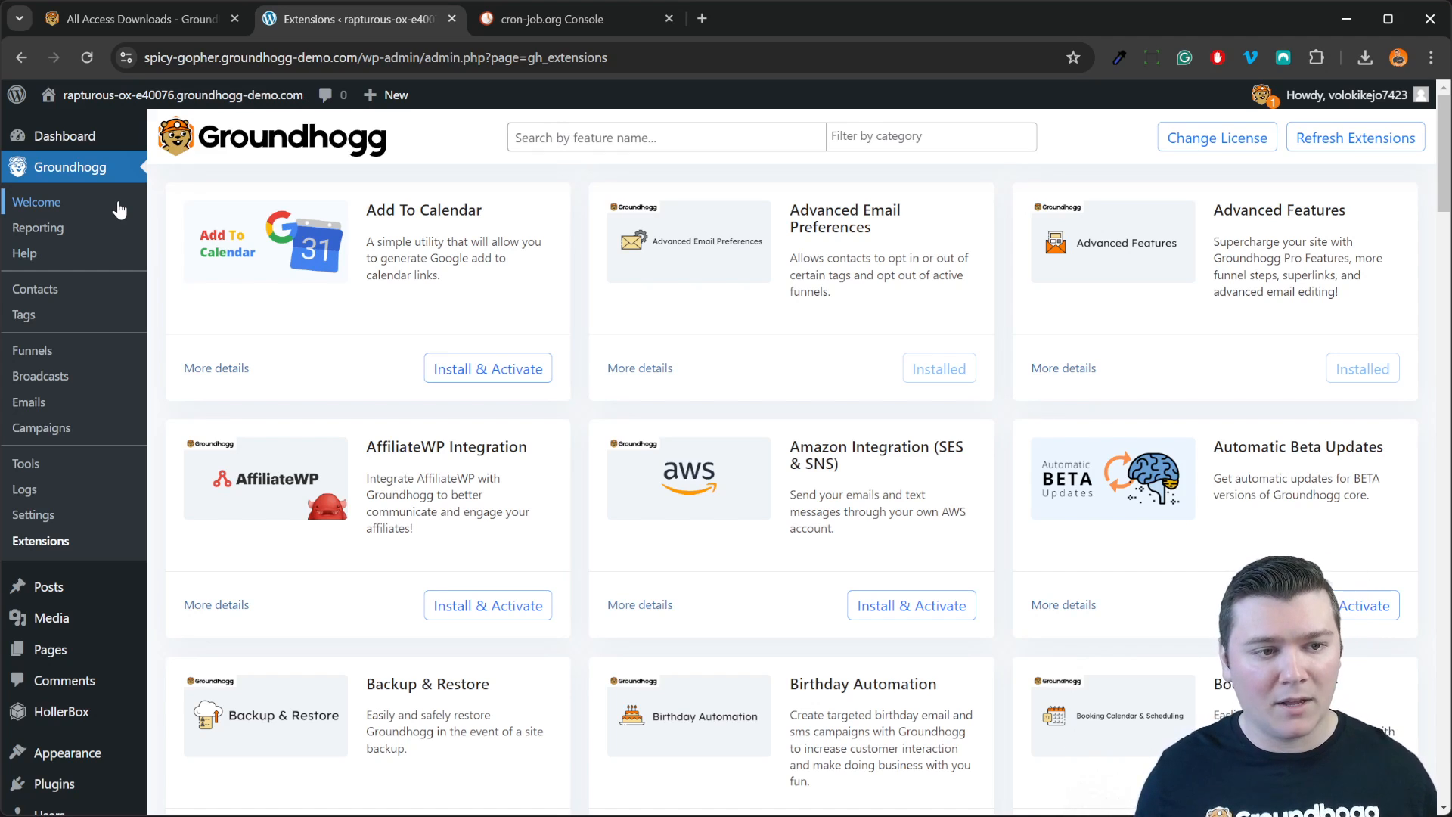
Step: Launch Configure Cron Jobs from the Welcome page's Quickstart Checklist to reach Cron Job Setup
{"action": "left_click", "coordinate": [118, 209]}
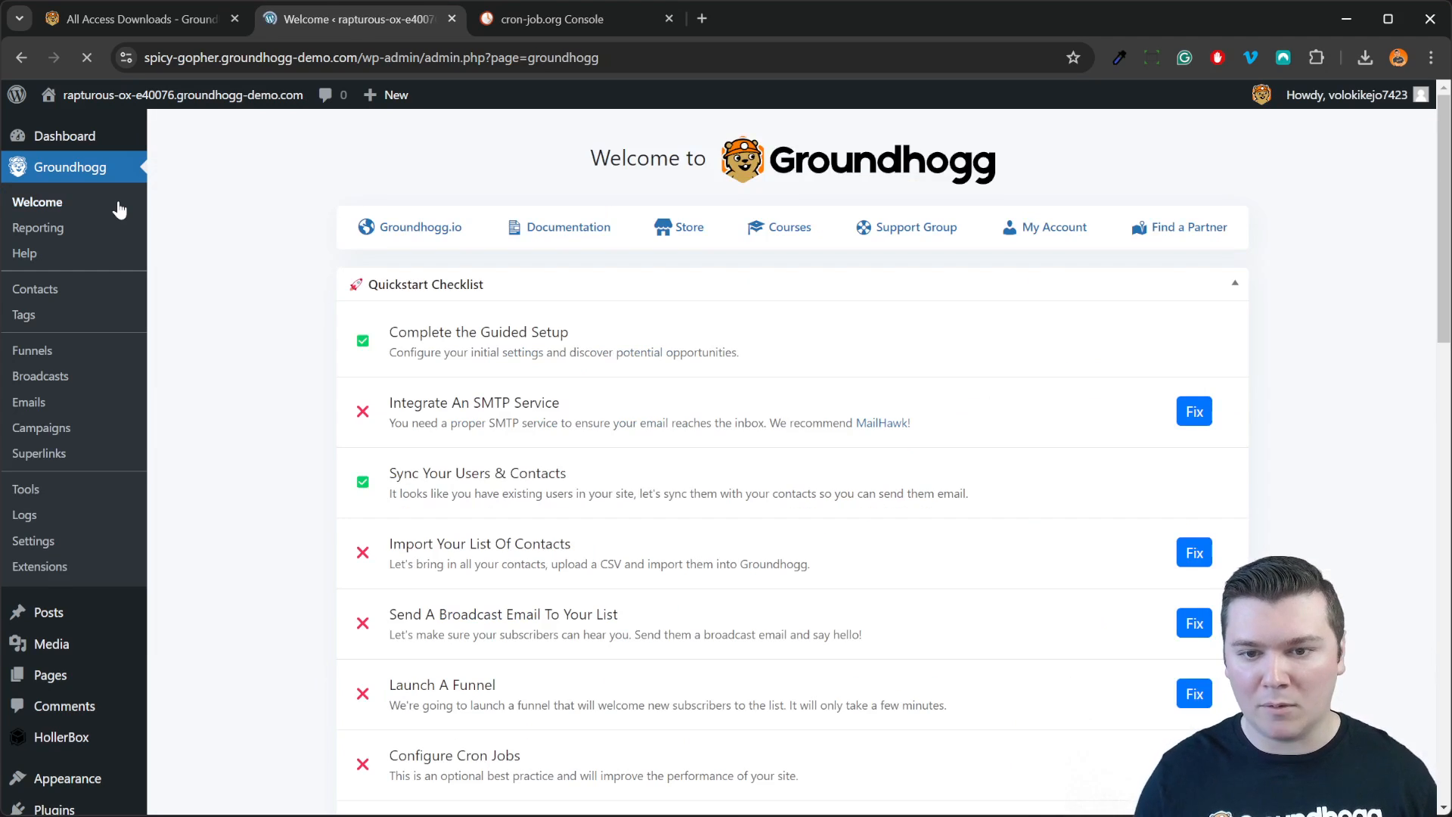
{"action": "scroll", "coordinate": [651, 544], "scroll_direction": "down", "scroll_amount": 5}
{"action": "scroll", "coordinate": [638, 519], "scroll_direction": "up", "scroll_amount": 5}
{"action": "scroll", "coordinate": [737, 495], "scroll_direction": "down", "scroll_amount": 2}
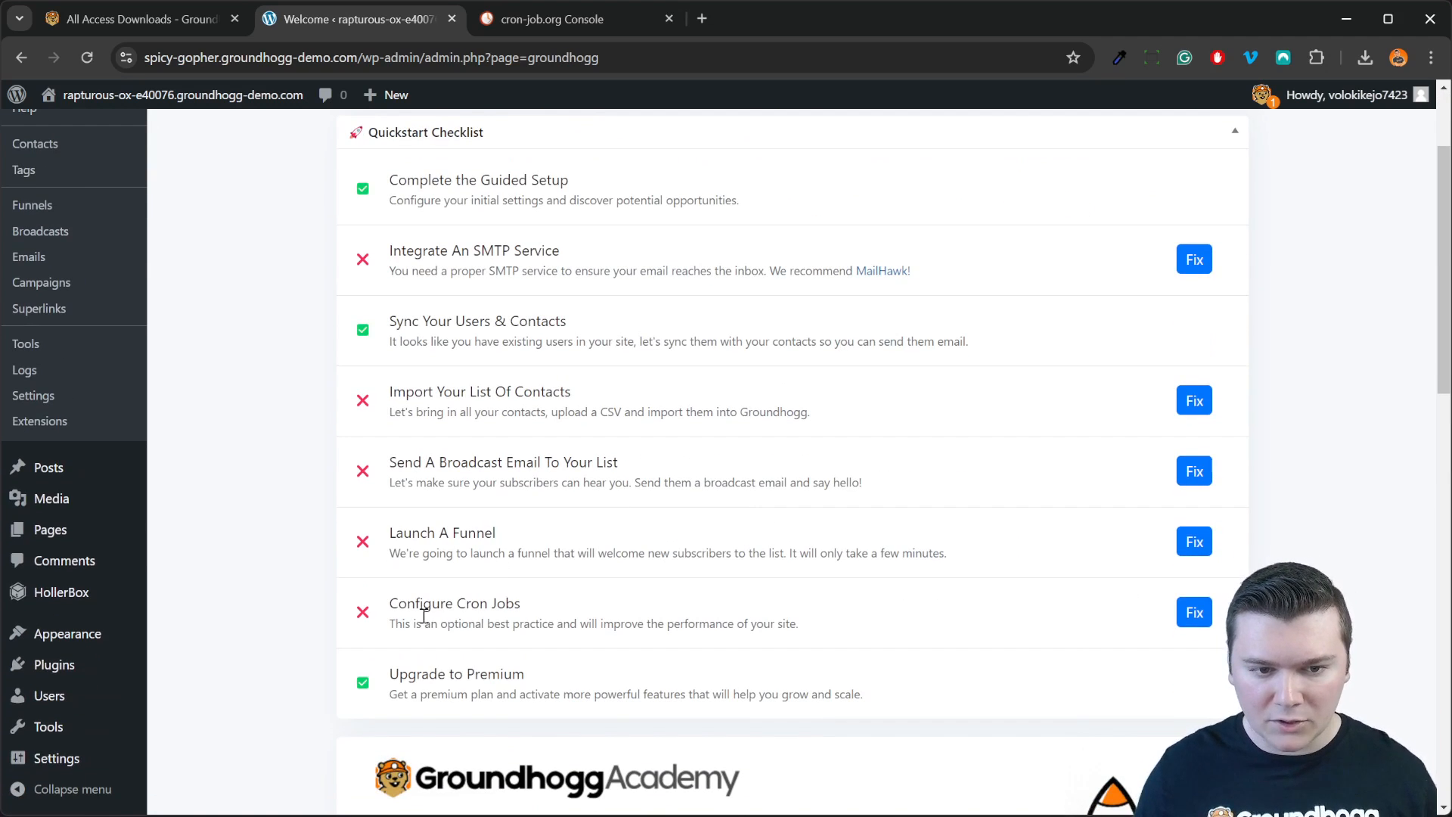
{"action": "left_click_drag", "start_coordinate": [350, 635], "coordinate": [641, 627]}
{"action": "left_click", "coordinate": [644, 629]}
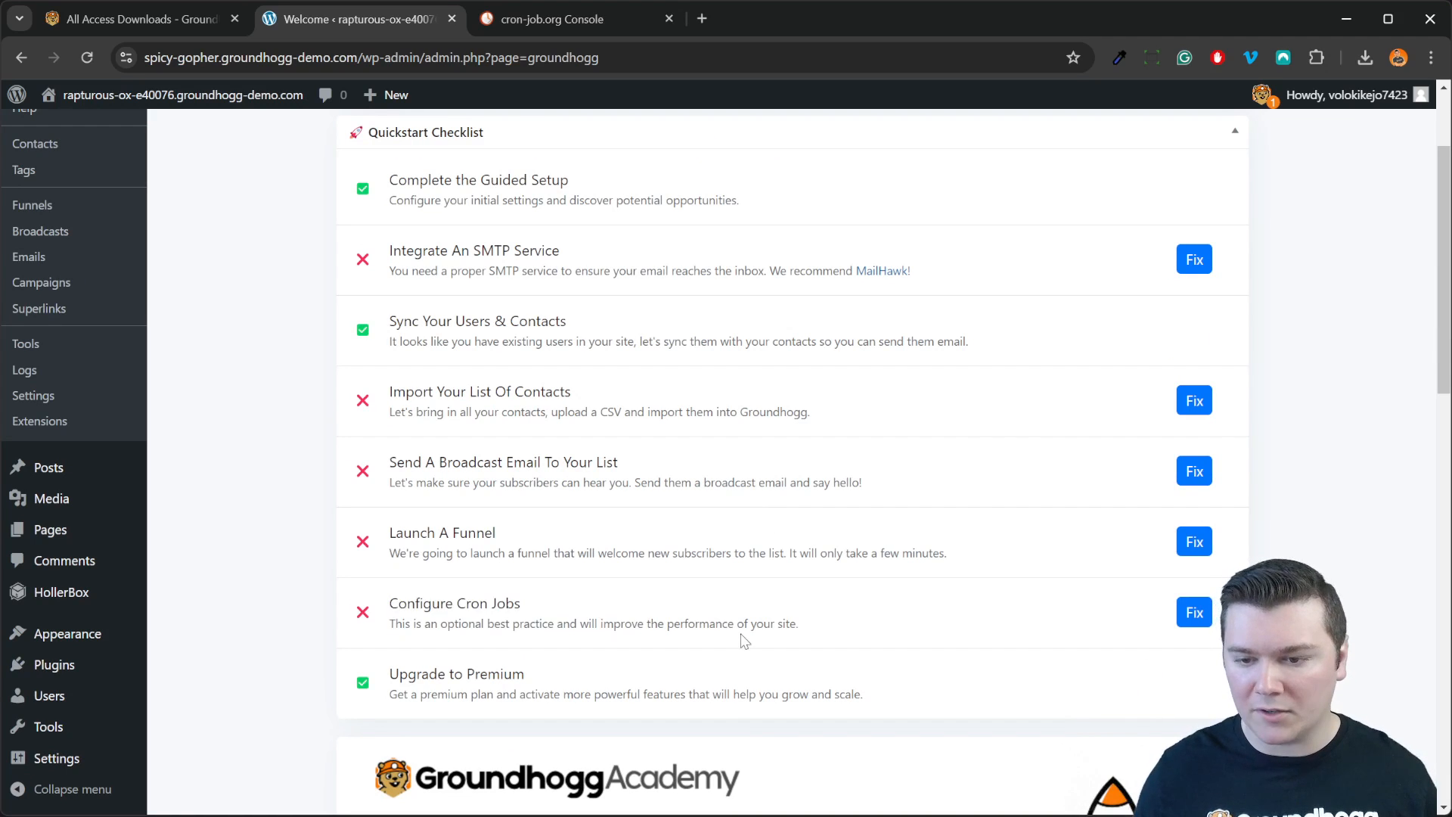
{"action": "left_click", "coordinate": [1194, 626]}
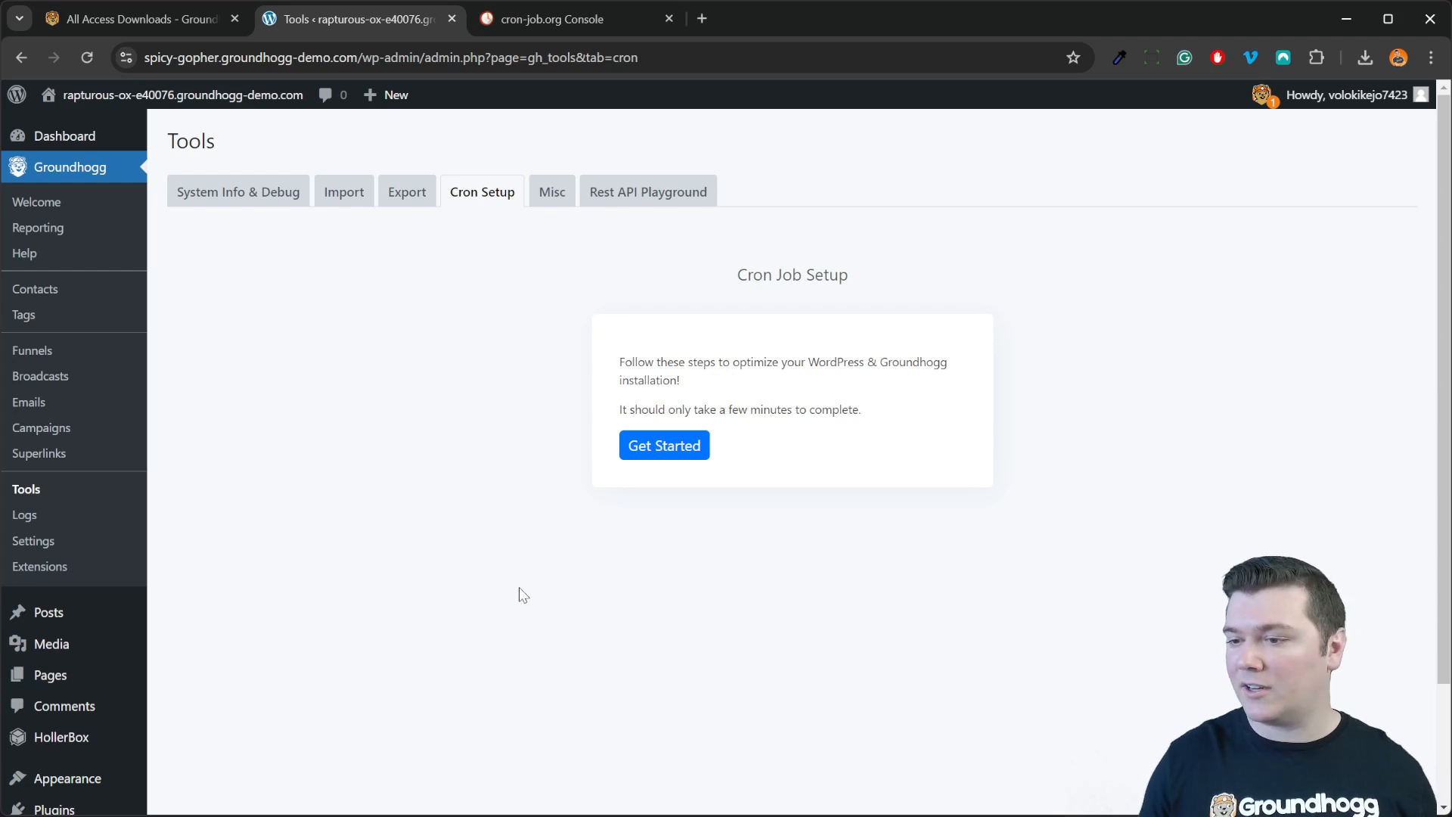
Step: Install gh-cron.php automatically and continue to the Create External Cron Jobs step
{"action": "left_click", "coordinate": [694, 447]}
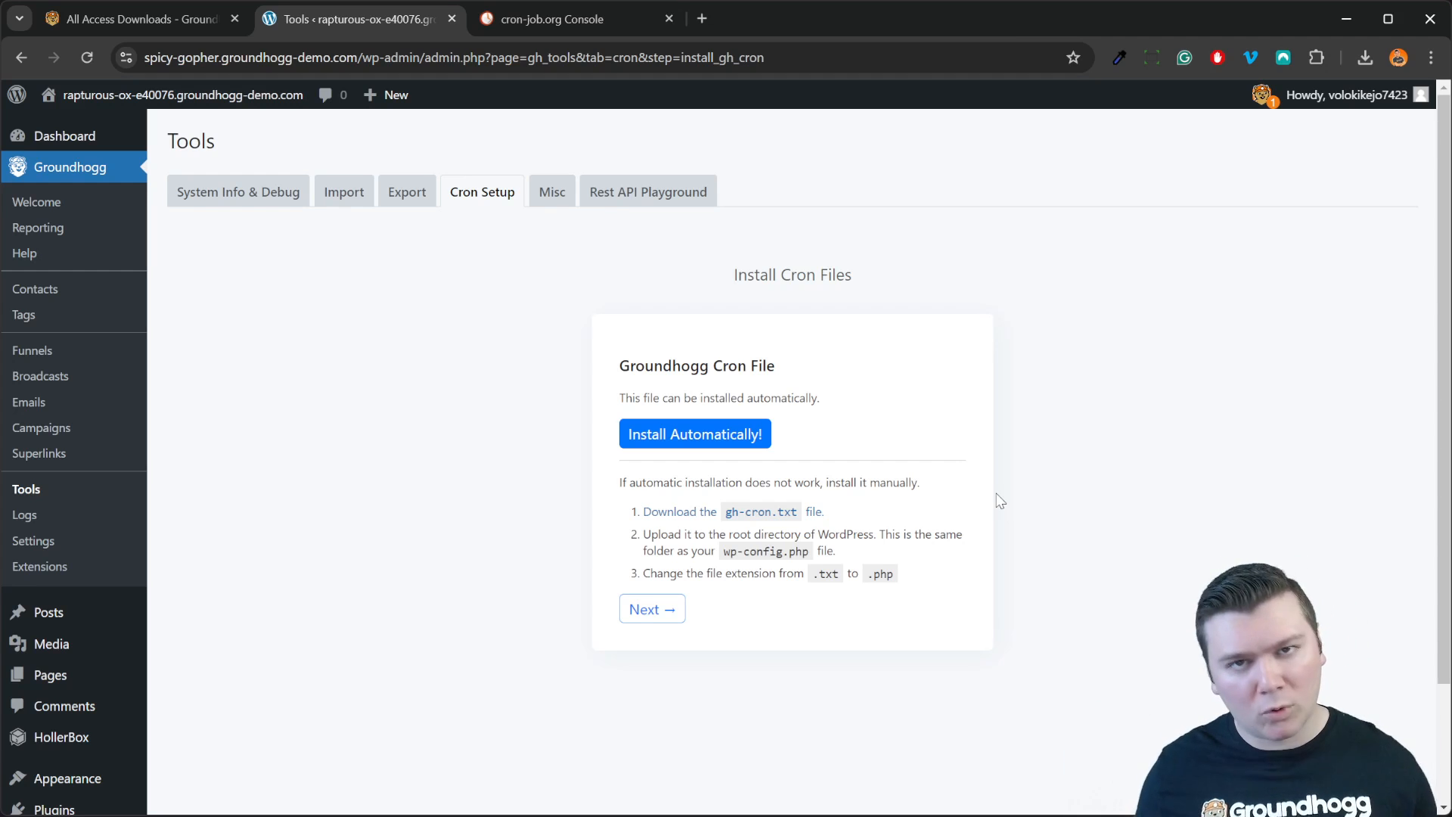
{"action": "left_click", "coordinate": [718, 442]}
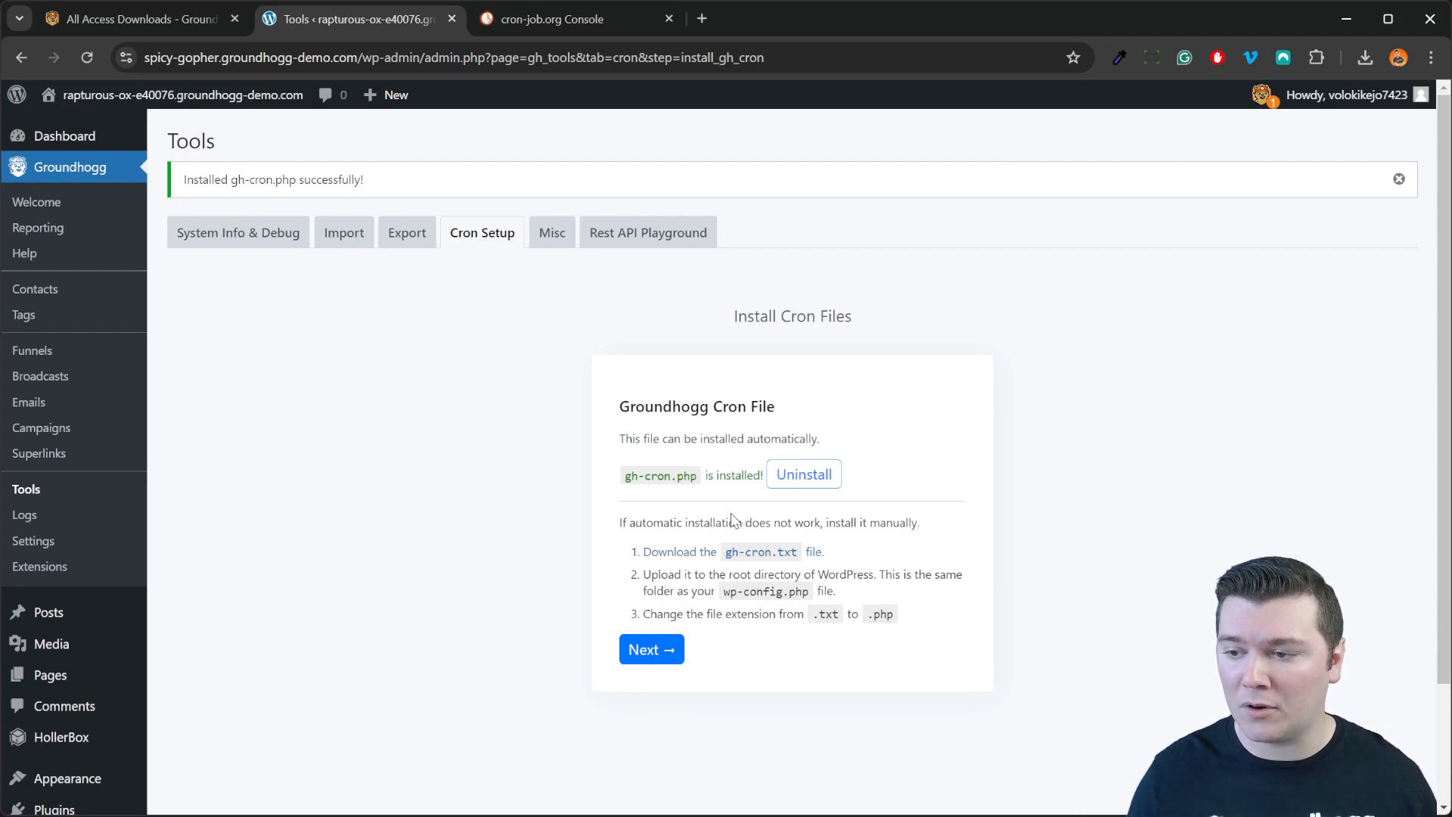
{"action": "left_click", "coordinate": [666, 664]}
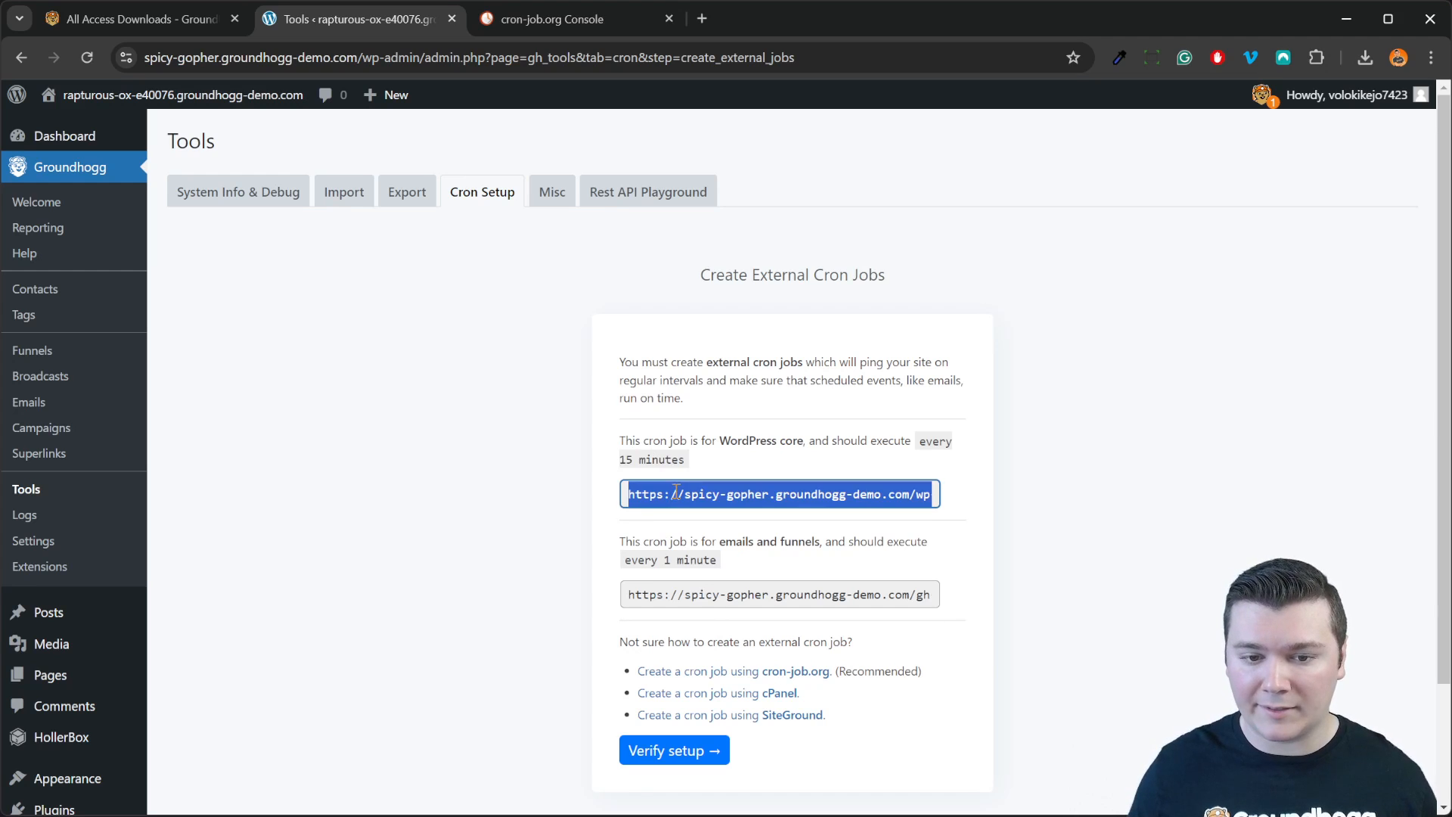
{"action": "left_click_drag", "start_coordinate": [655, 492], "coordinate": [1083, 524]}
{"action": "key", "text": "ctrl+c"}
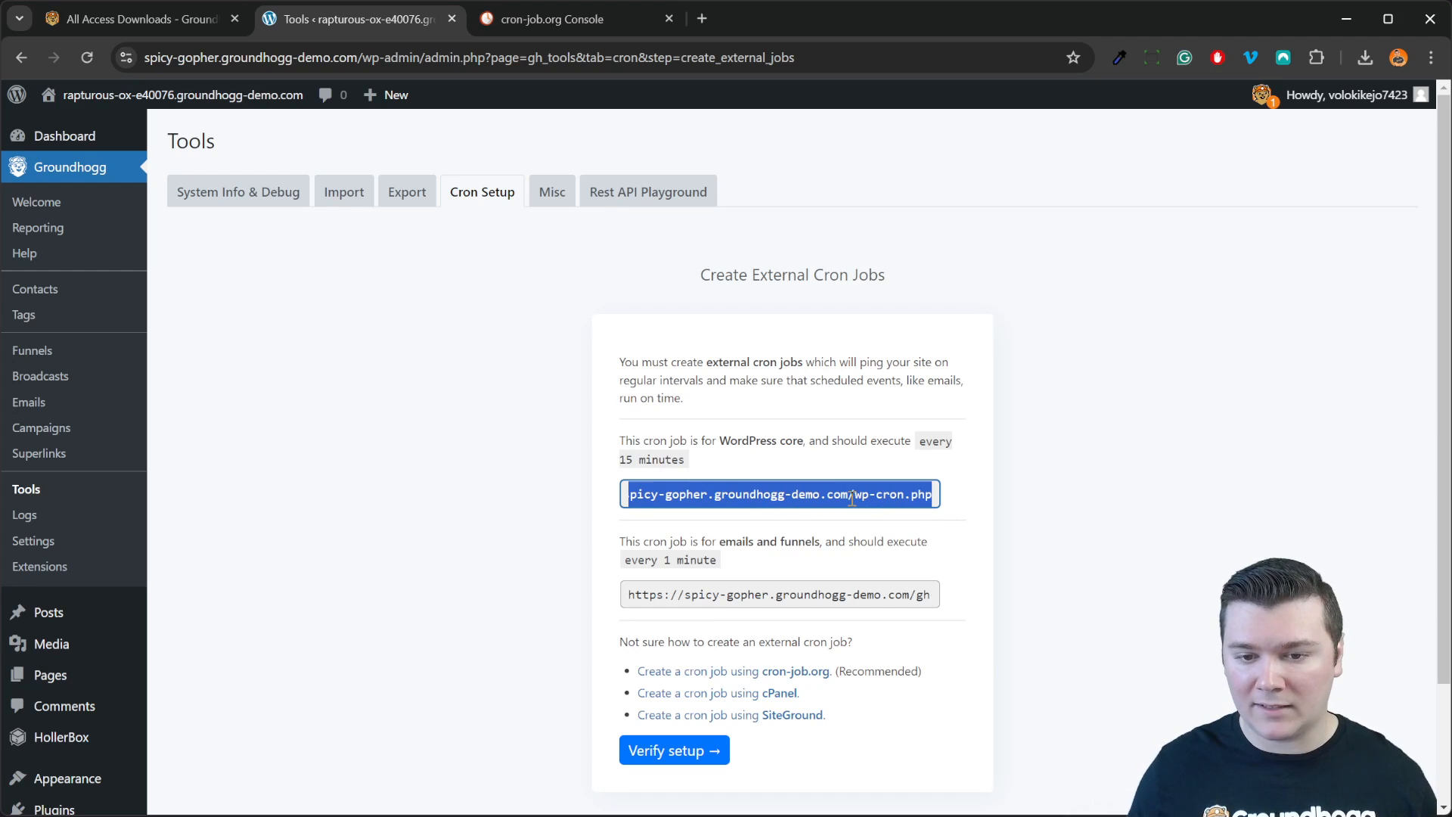
{"action": "left_click", "coordinate": [913, 499]}
{"action": "left_click_drag", "start_coordinate": [636, 595], "coordinate": [988, 605]}
{"action": "left_click", "coordinate": [867, 595]}
{"action": "left_click_drag", "start_coordinate": [894, 596], "coordinate": [930, 597]}
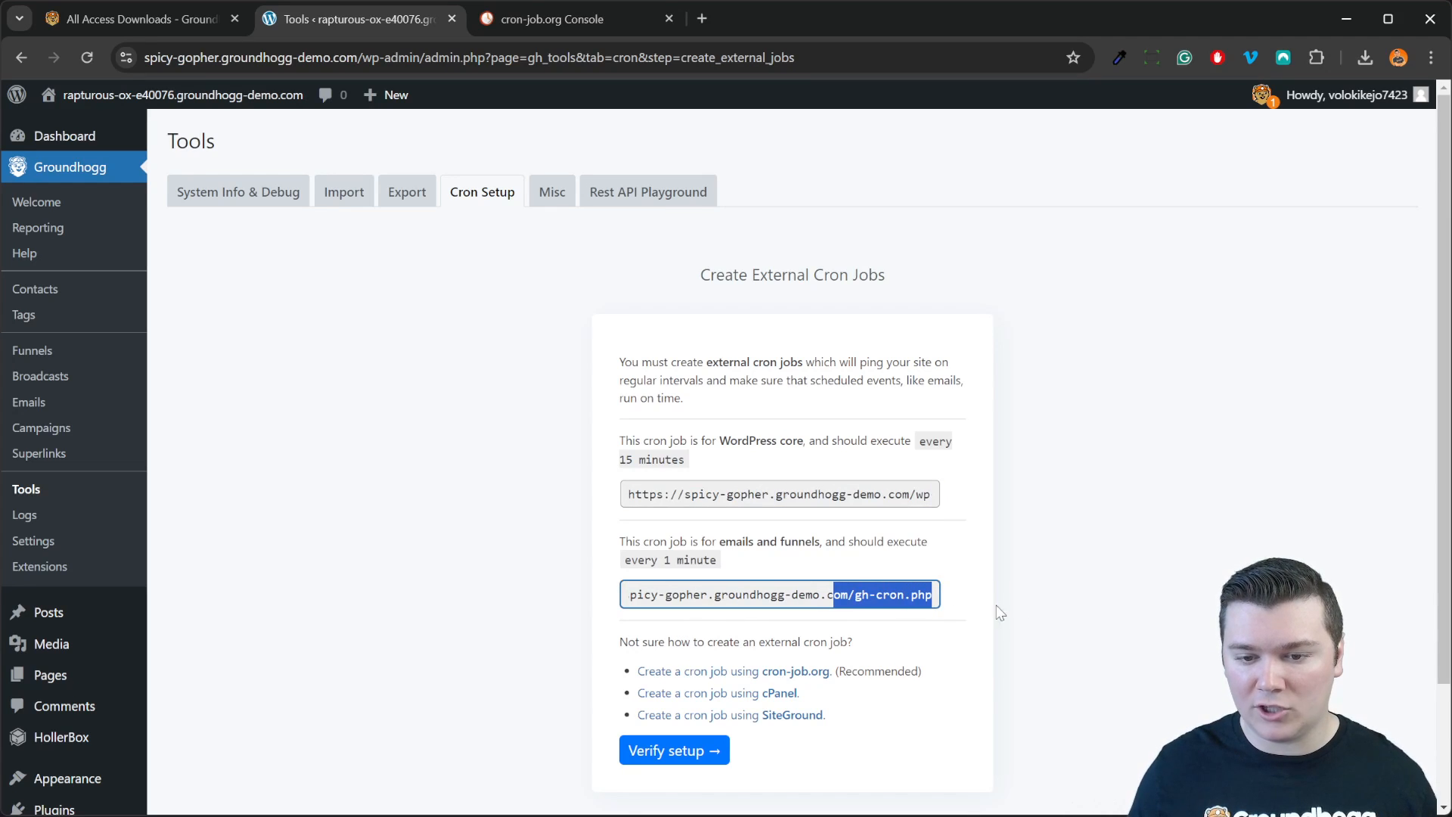
{"action": "left_click", "coordinate": [970, 605]}
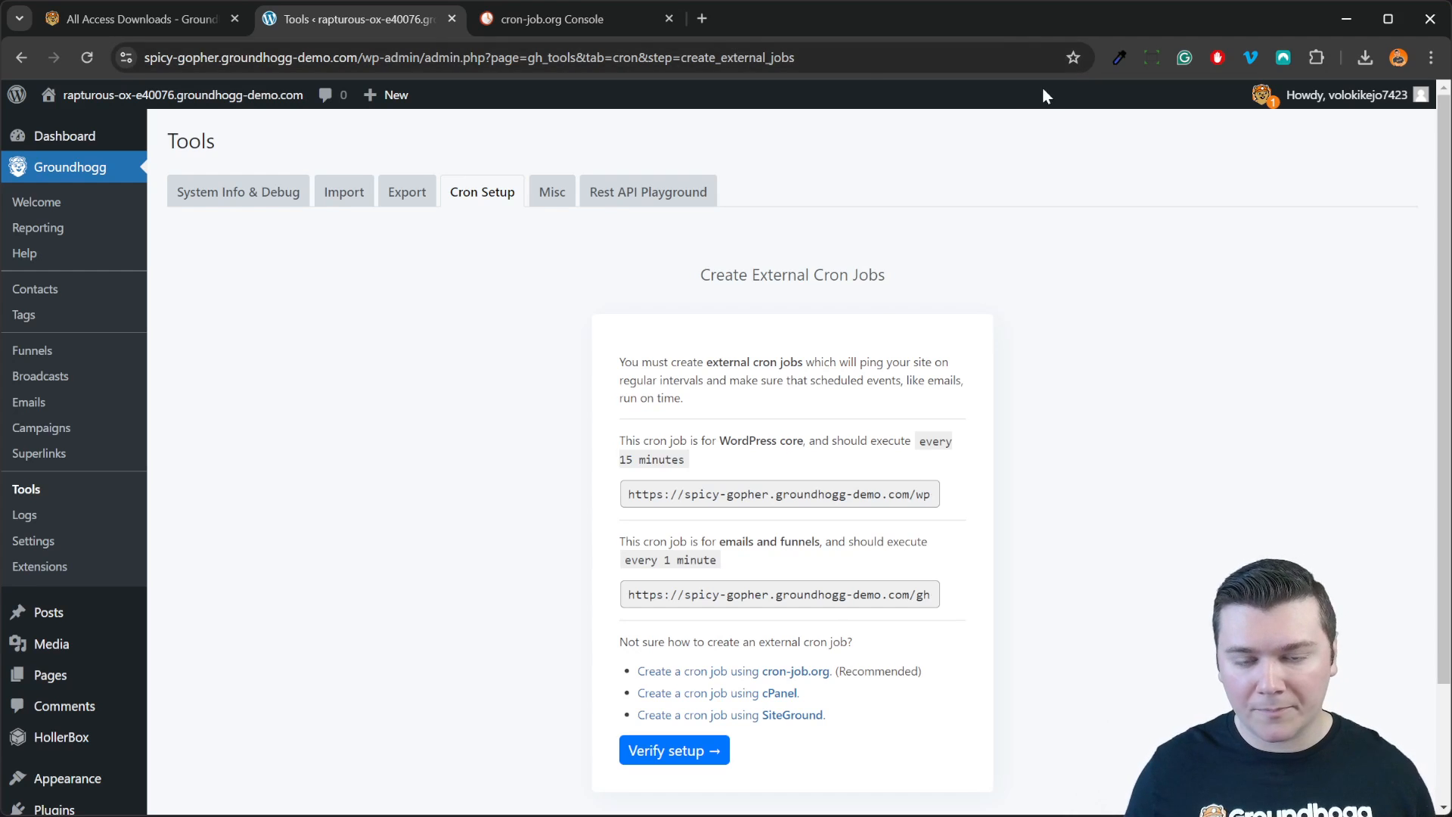
Step: Start a new cron-job.org job and paste the site's wp-cron.php URL into it
{"action": "left_click", "coordinate": [582, 23]}
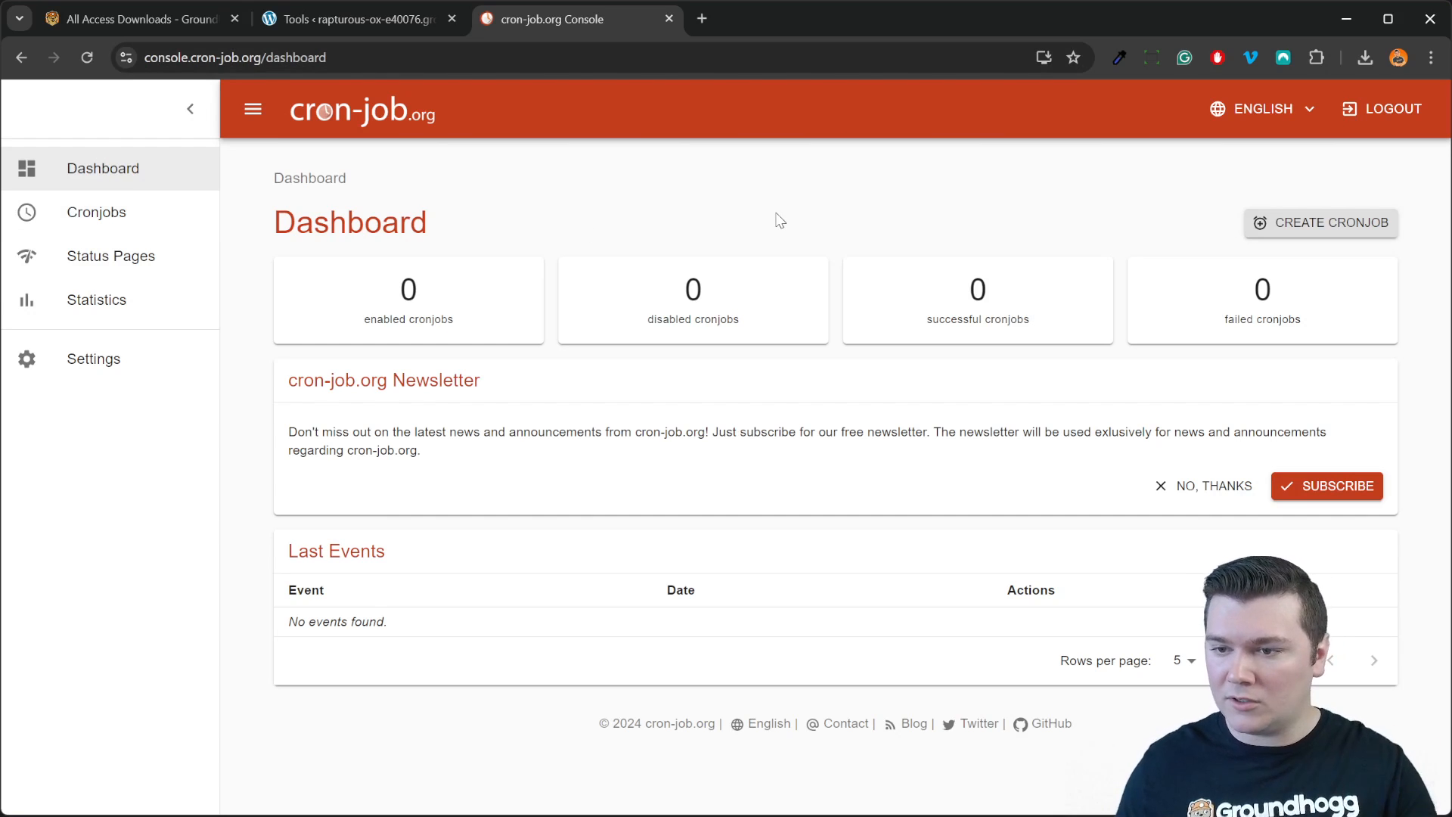
{"action": "left_click", "coordinate": [1306, 237]}
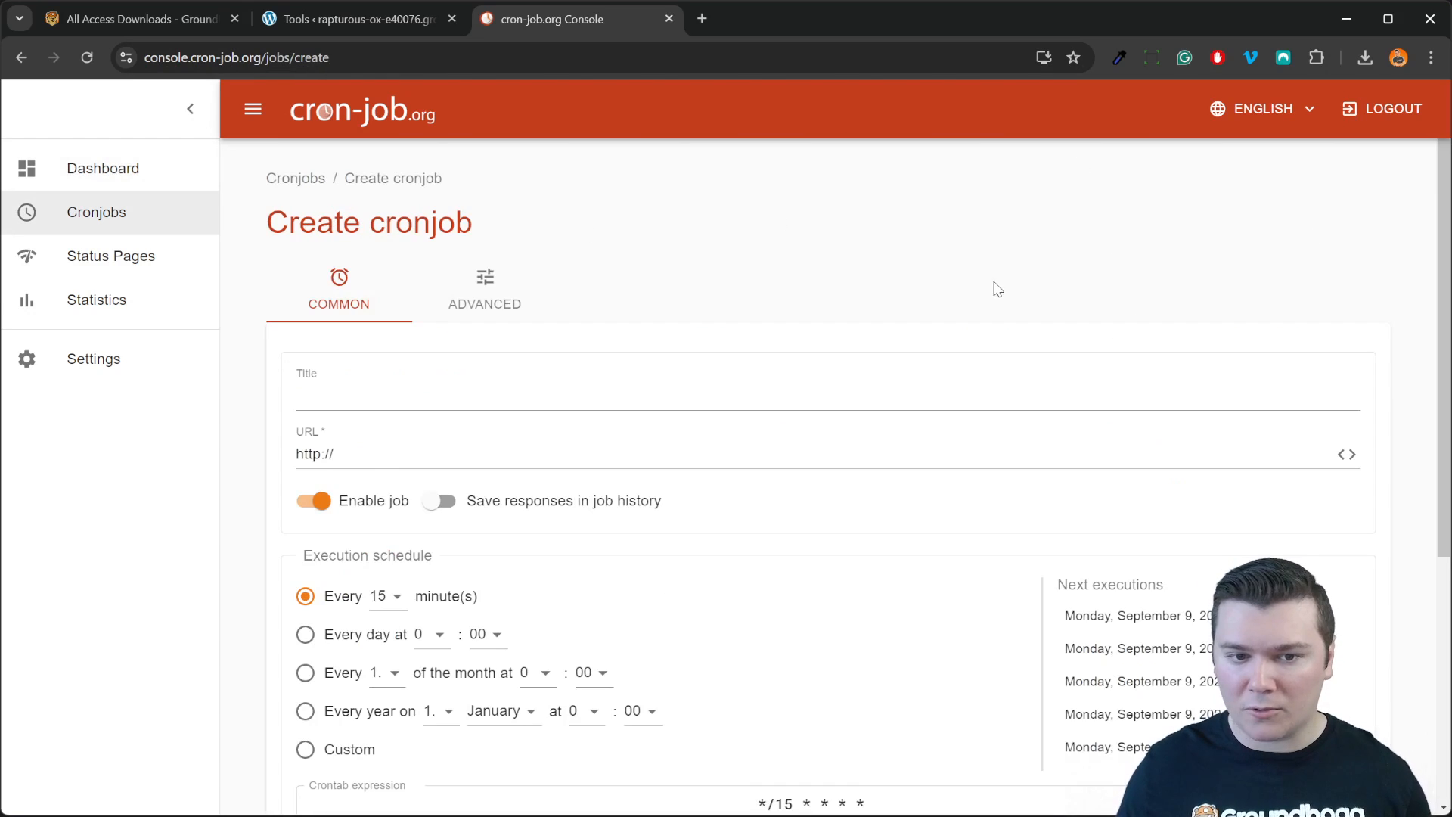
{"action": "left_click", "coordinate": [344, 21]}
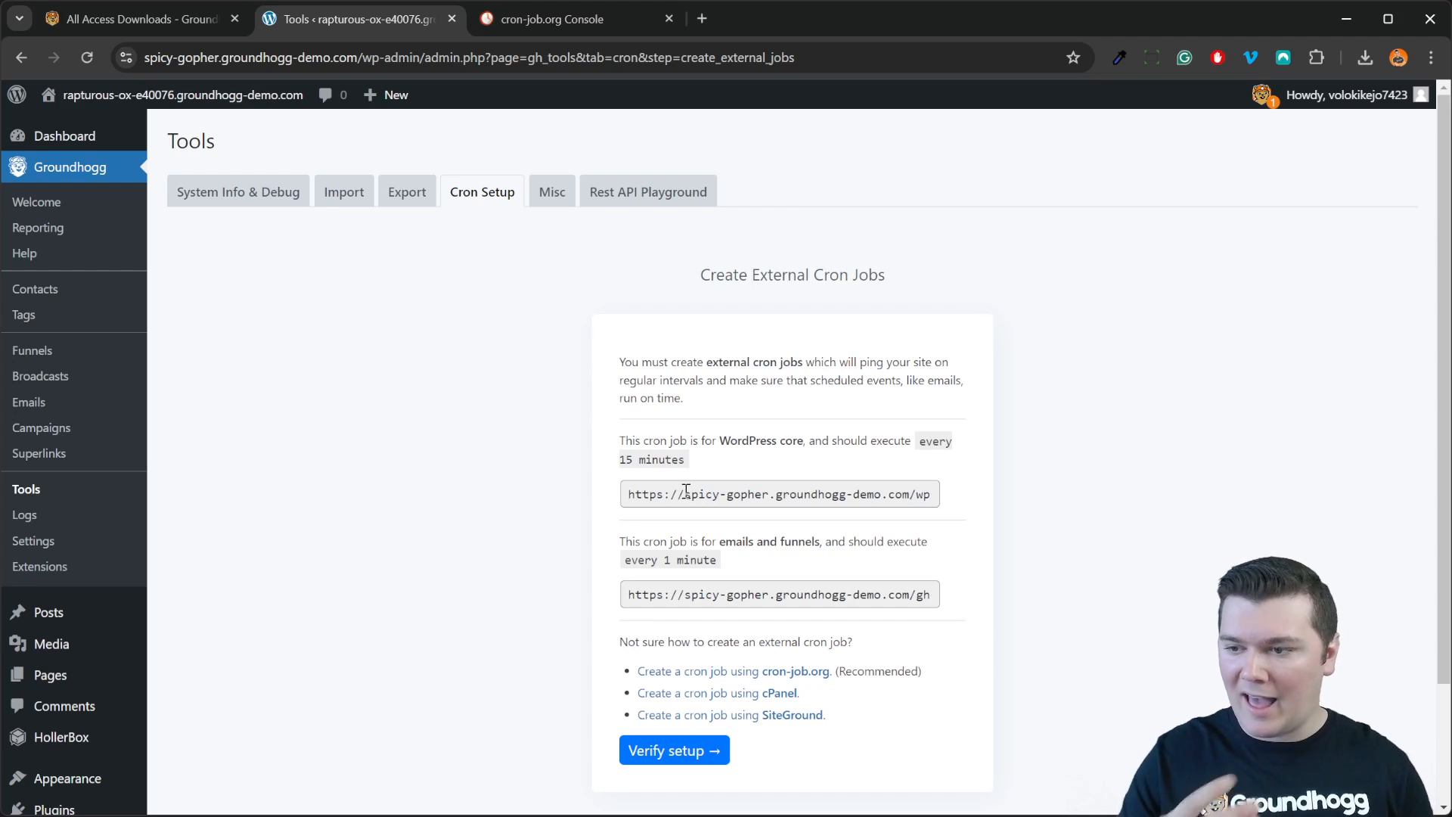
{"action": "left_click", "coordinate": [686, 492]}
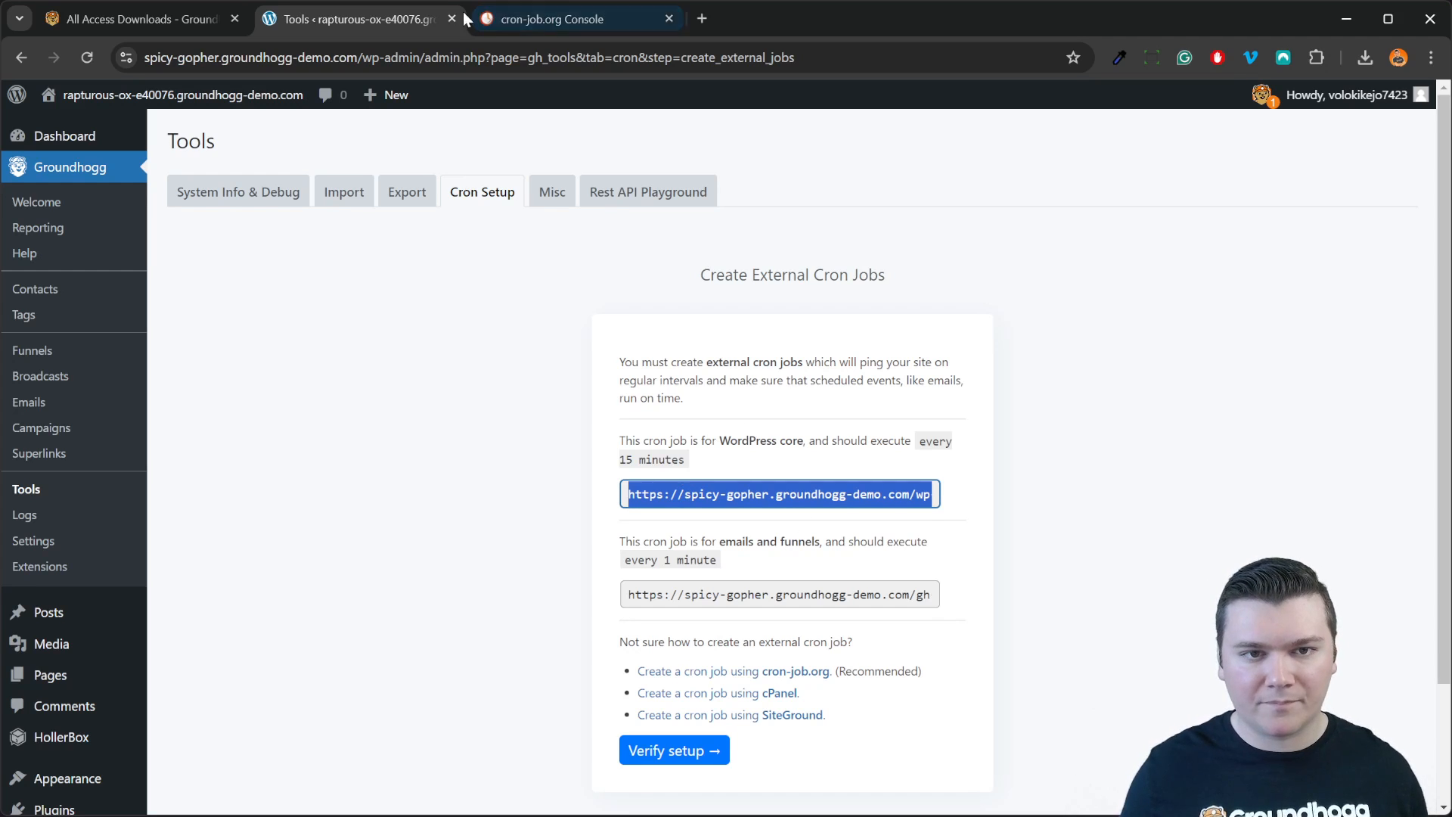
{"action": "left_click", "coordinate": [538, 15]}
{"action": "left_click", "coordinate": [597, 384]}
{"action": "key", "text": "ctrl+v"}
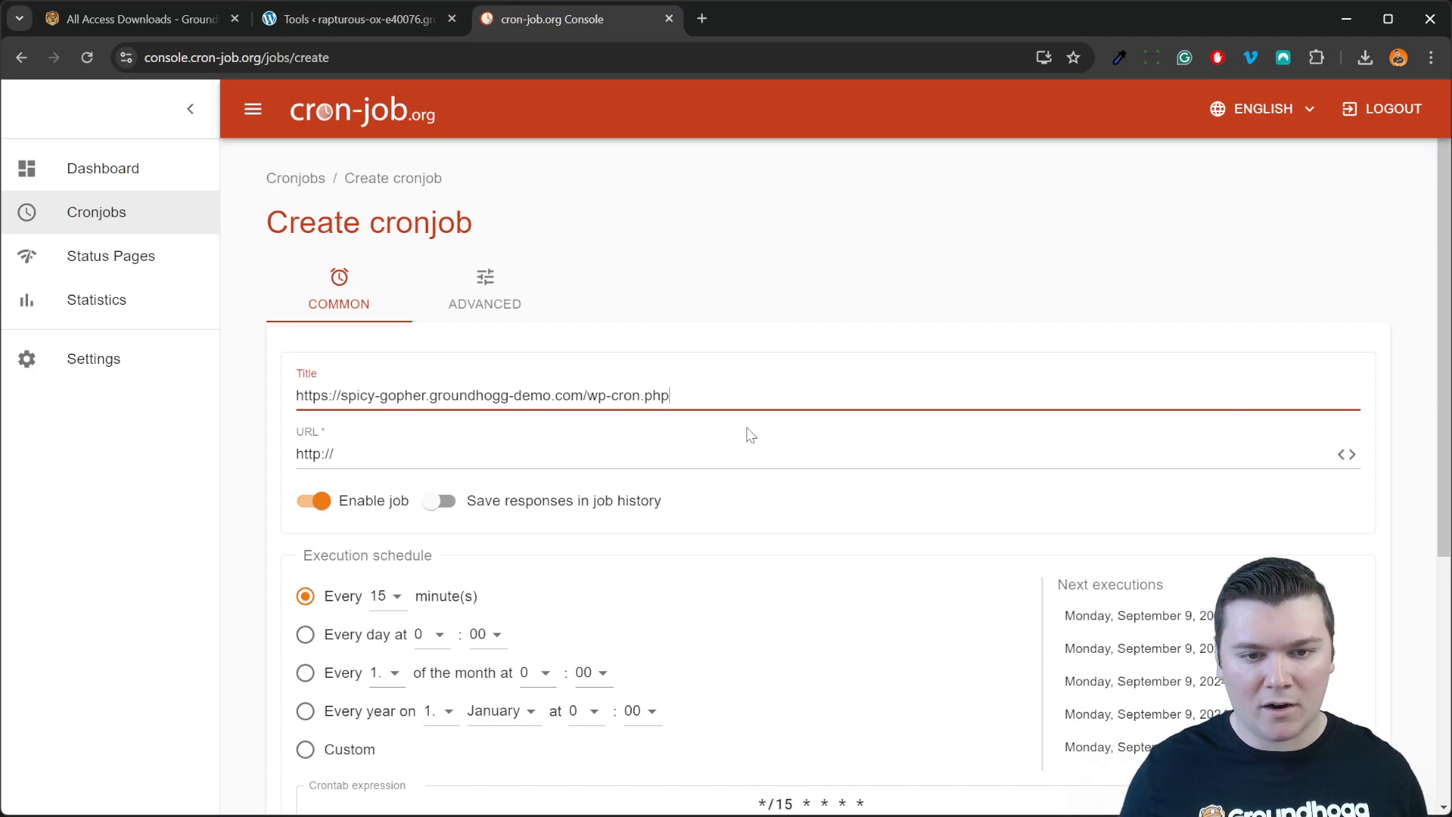
Step: Set the new cron job's schedule to every 1 minute
{"action": "left_click", "coordinate": [350, 30]}
{"action": "left_click_drag", "start_coordinate": [924, 457], "coordinate": [926, 439]}
{"action": "left_click", "coordinate": [926, 439]}
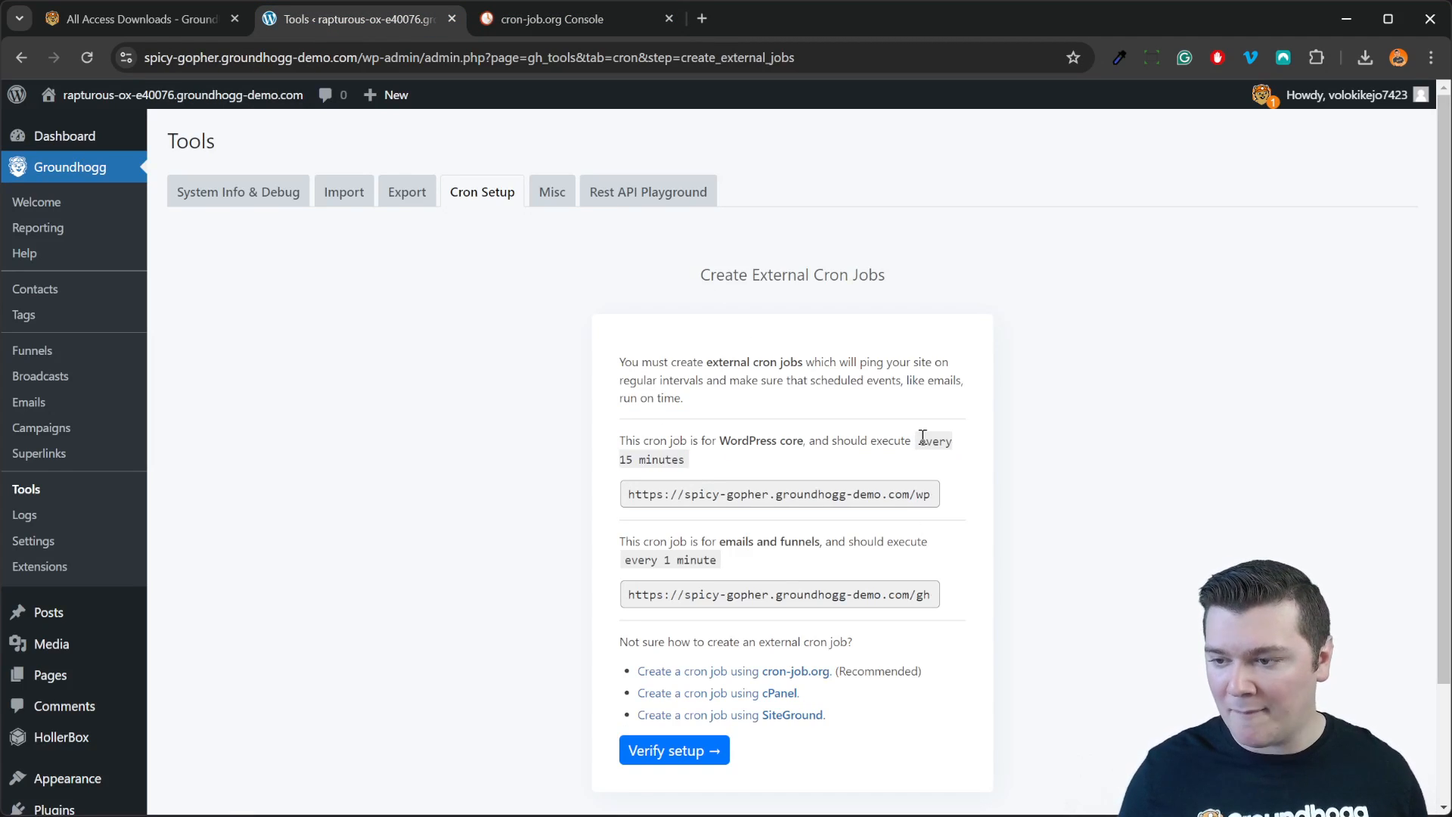
{"action": "left_click", "coordinate": [534, 19]}
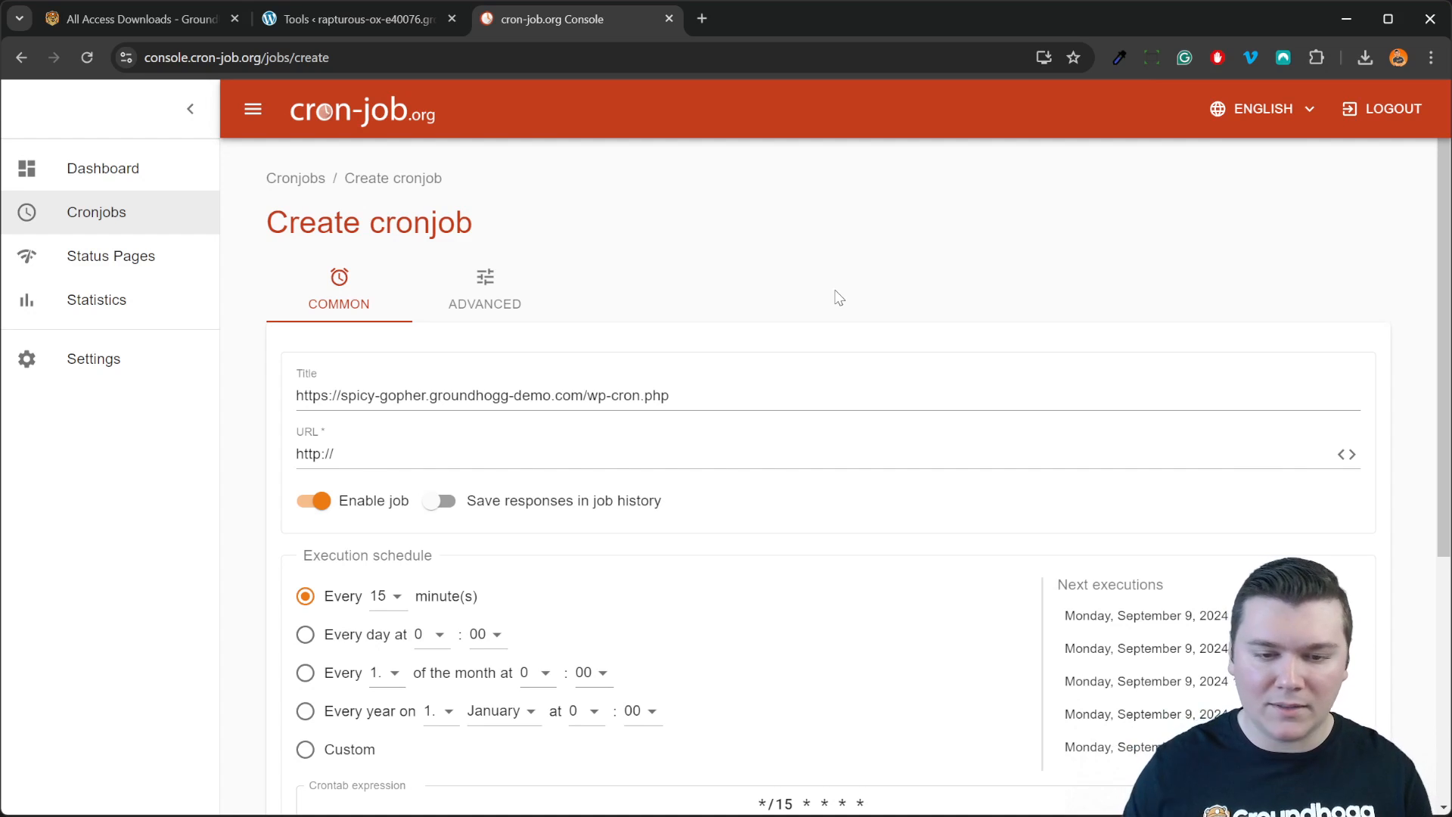
{"action": "left_click", "coordinate": [384, 595]}
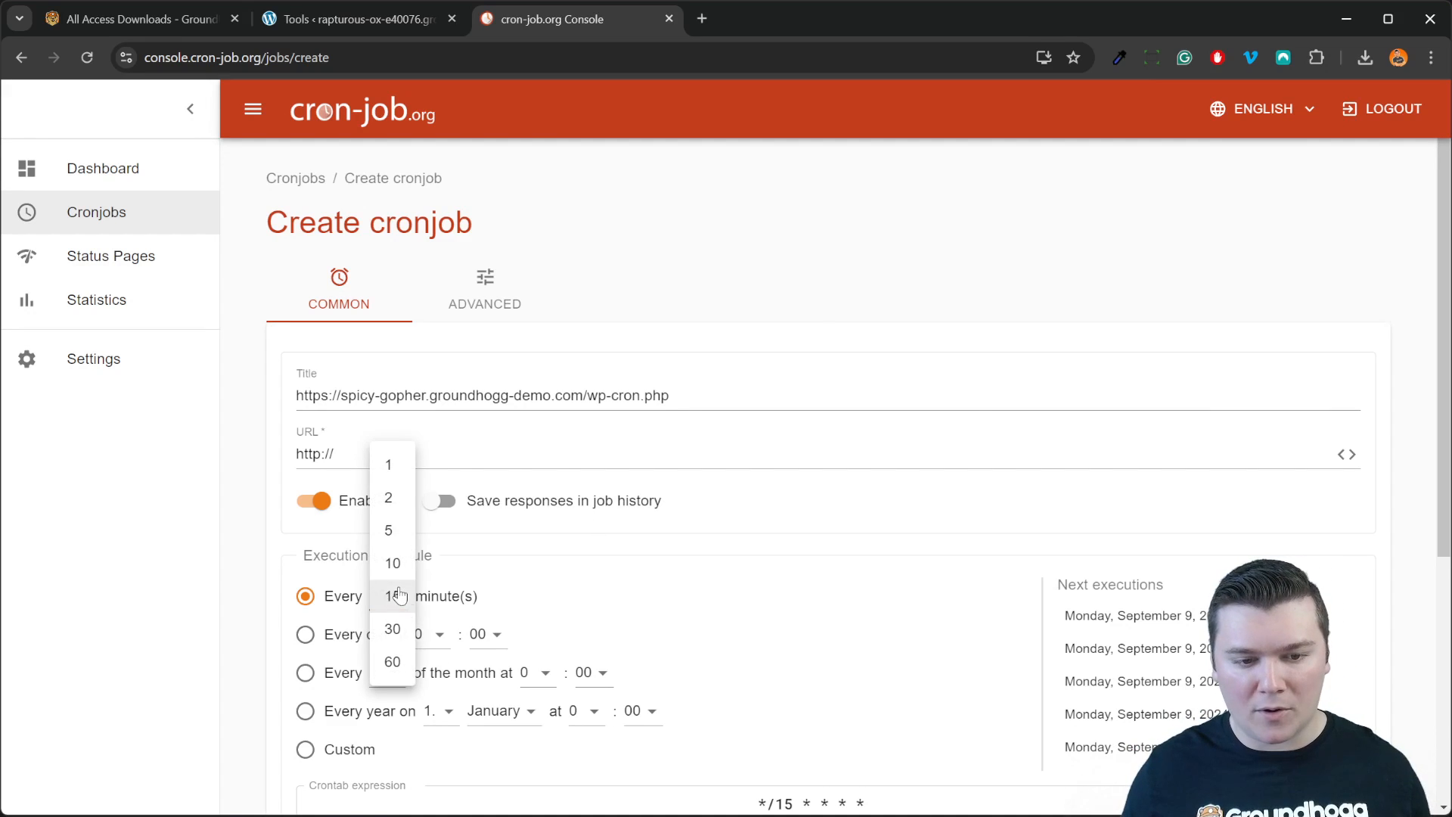
{"action": "left_click", "coordinate": [387, 475]}
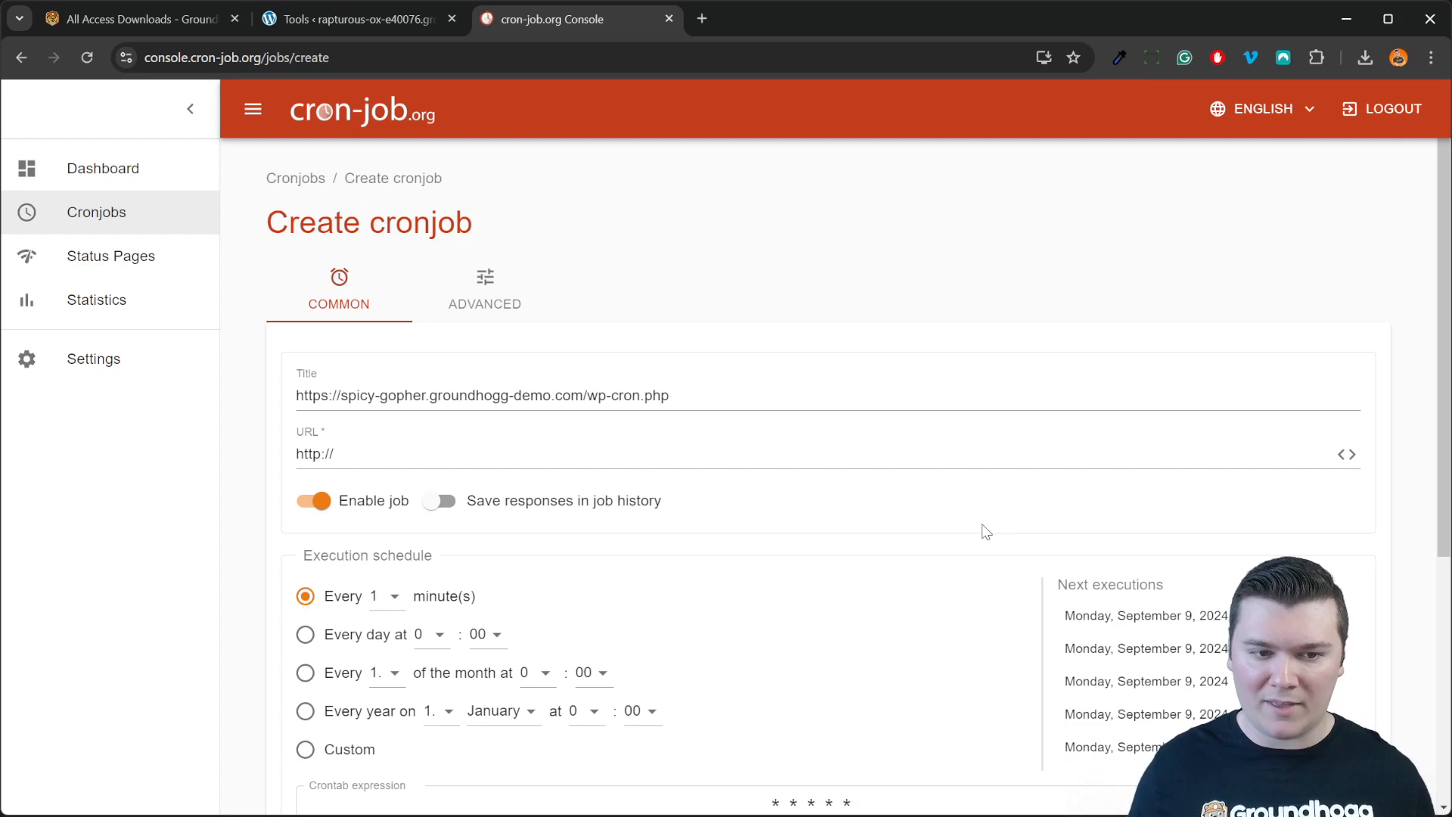
Step: Move the wp-cron.php address into the URL field, title the job 'WordPress Cron', and create it
{"action": "triple_click", "coordinate": [587, 397]}
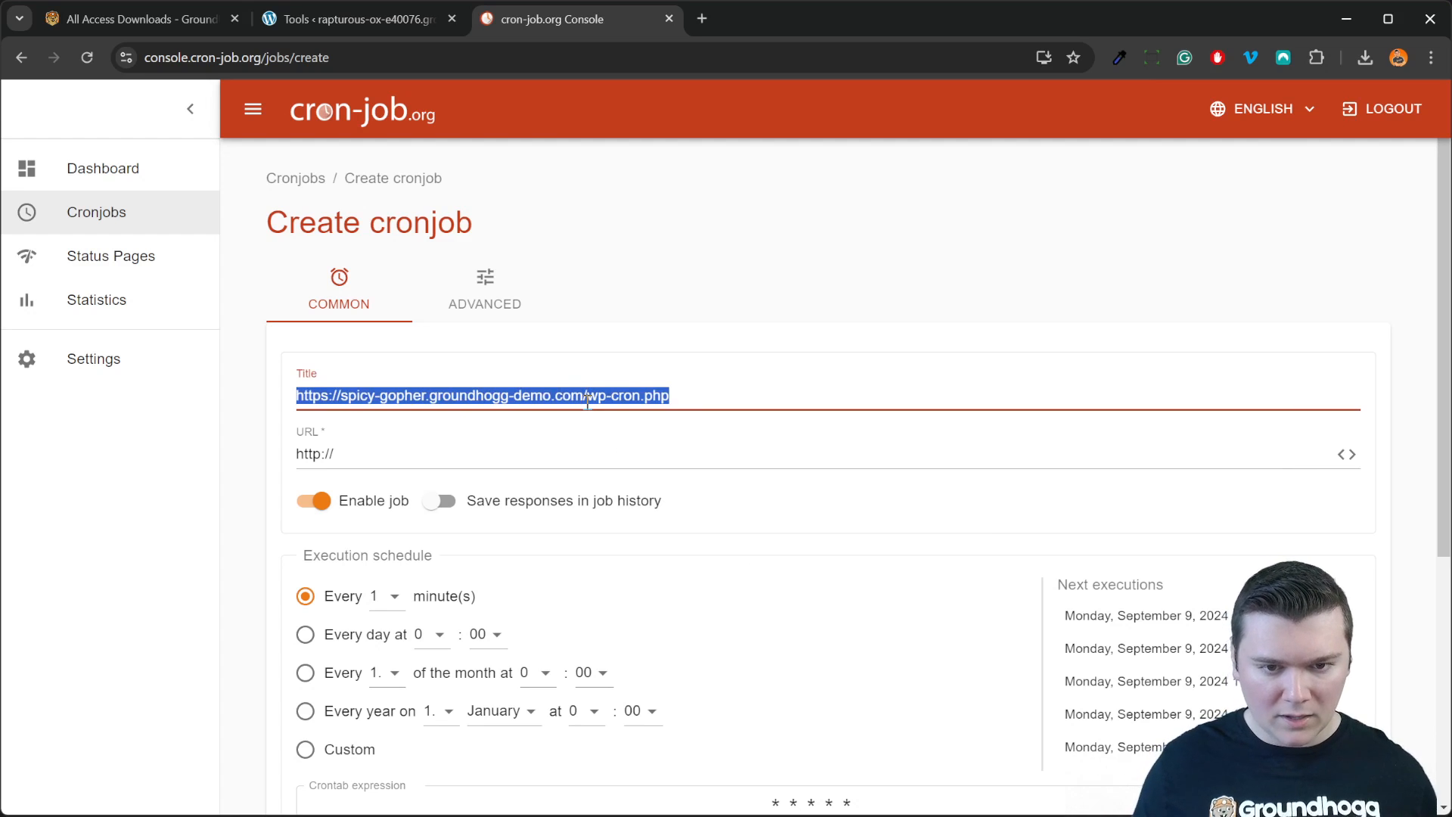
{"action": "key", "text": "ctrl+x"}
{"action": "key", "text": "Tab"}
{"action": "key", "text": "ctrl+v"}
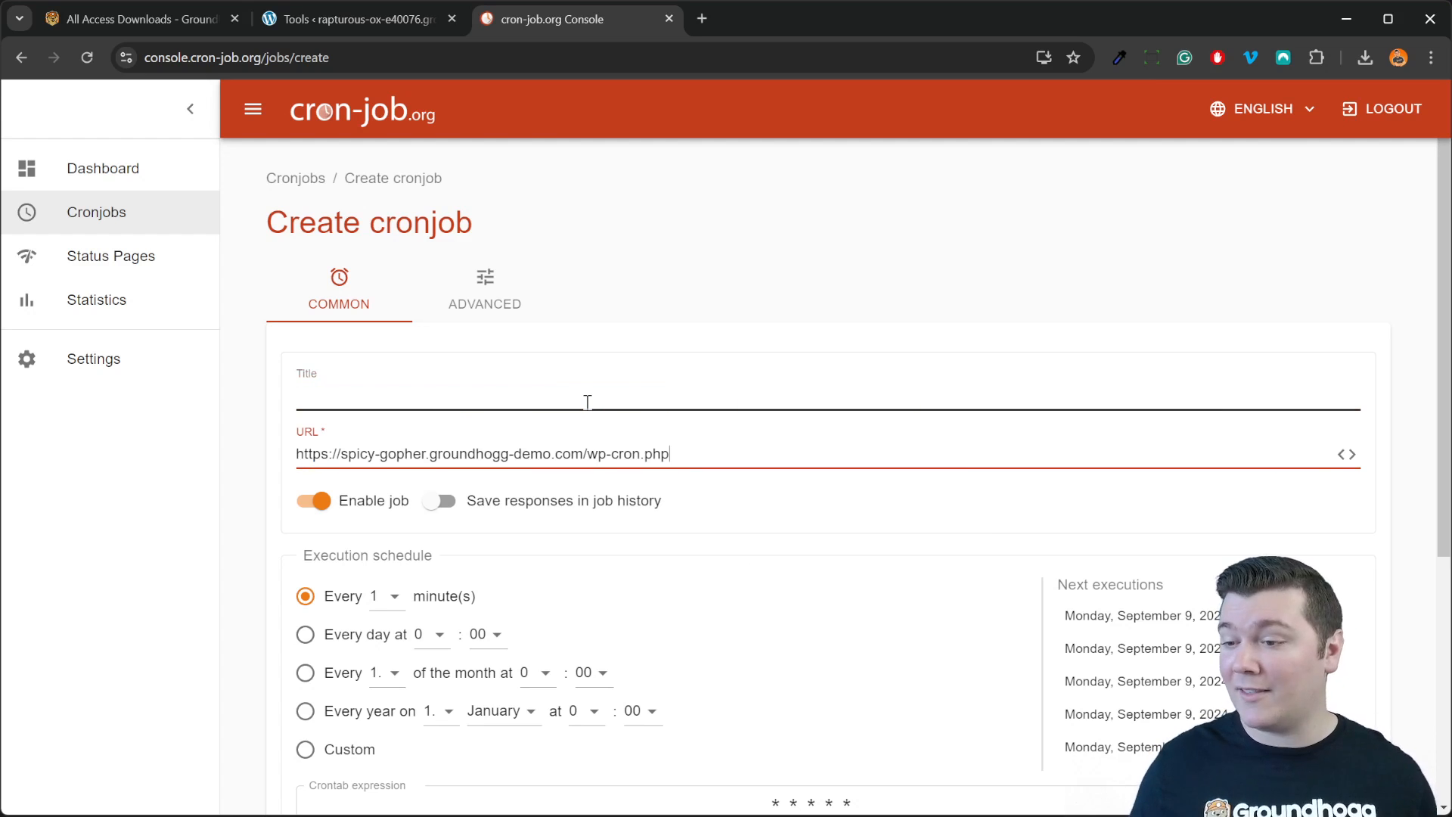
{"action": "left_click", "coordinate": [560, 382]}
{"action": "type", "text": "Word"}
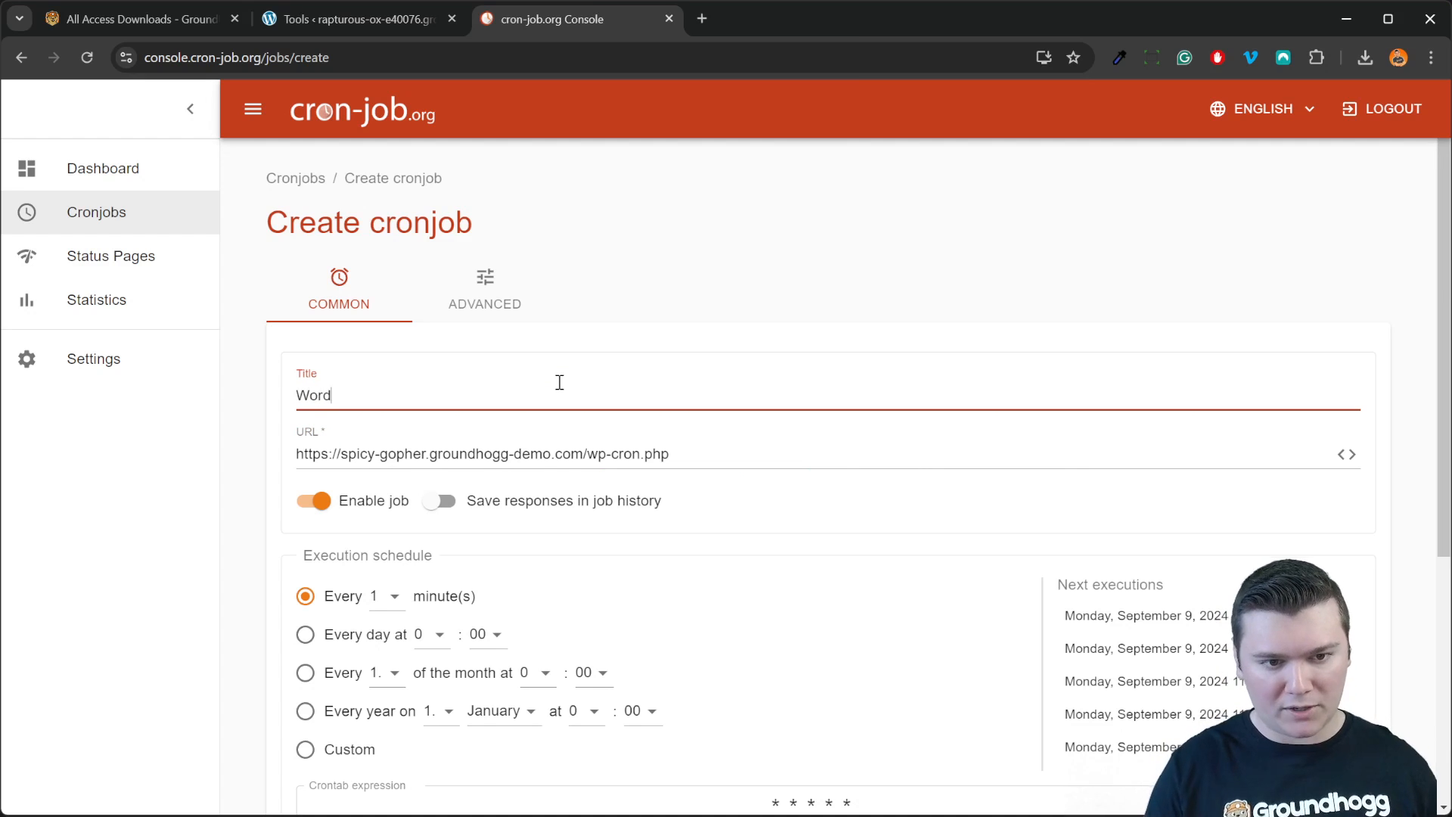
{"action": "type", "text": "Press Cron"}
{"action": "left_click", "coordinate": [755, 277]}
{"action": "scroll", "coordinate": [449, 428], "scroll_direction": "down", "scroll_amount": 4}
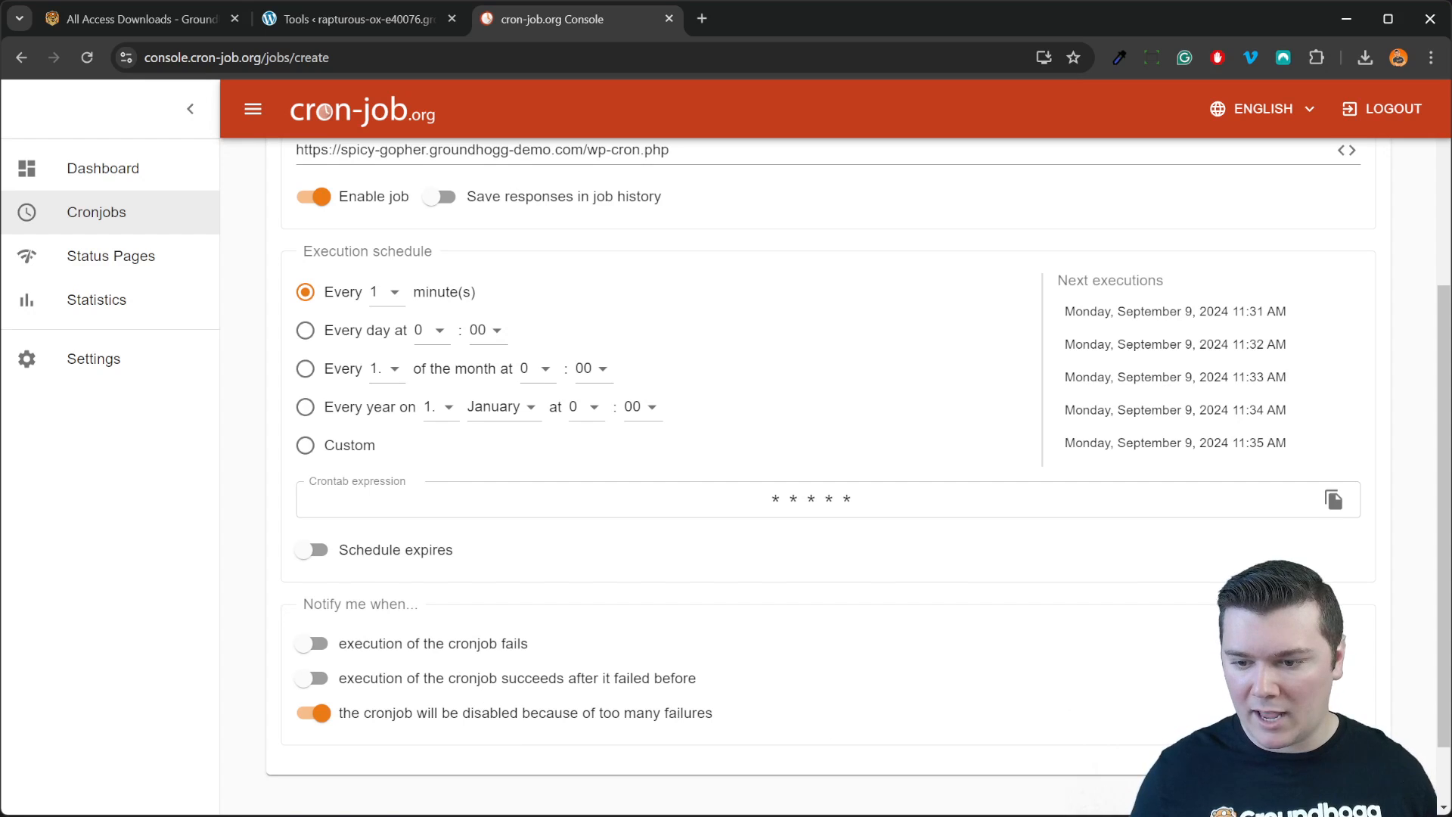
{"action": "left_click", "coordinate": [845, 746]}
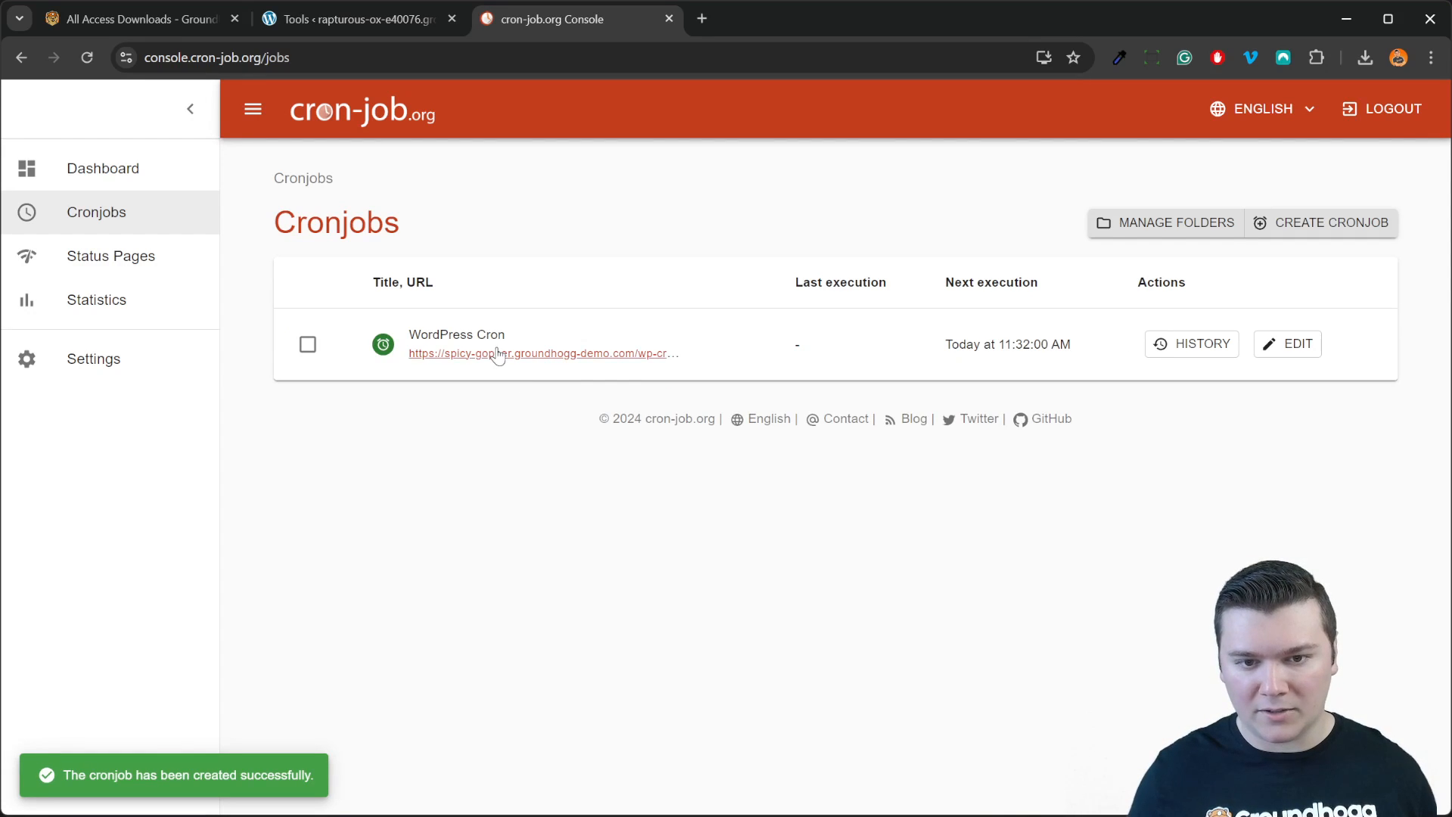
{"action": "left_click", "coordinate": [1330, 223]}
Step: Title the new job 'Groundhogg Cron' and paste the site's gh-cron.php address as its URL
{"action": "left_click", "coordinate": [463, 399]}
{"action": "type", "text": "Groundhogg Cron"}
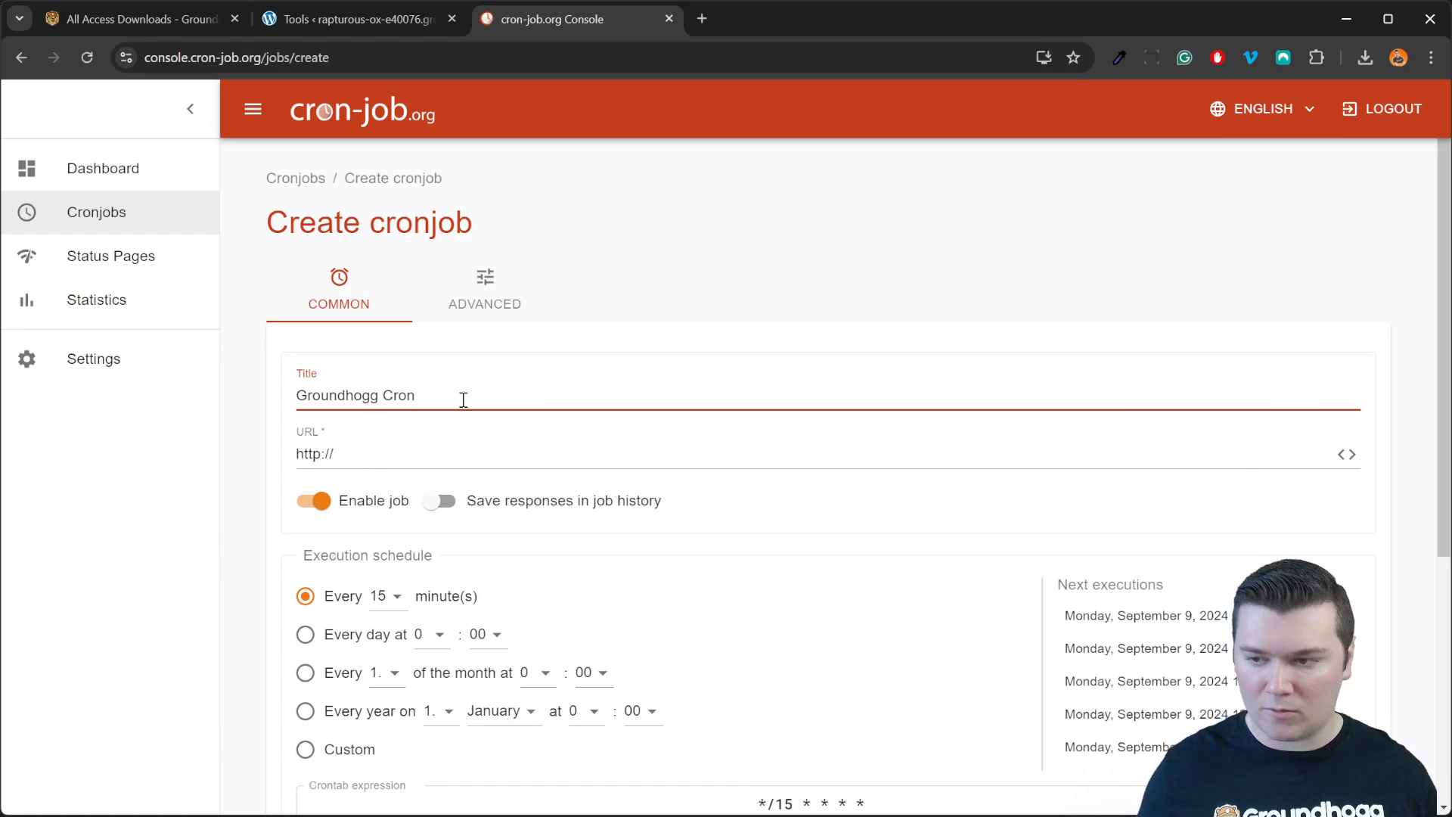
{"action": "left_click", "coordinate": [401, 21]}
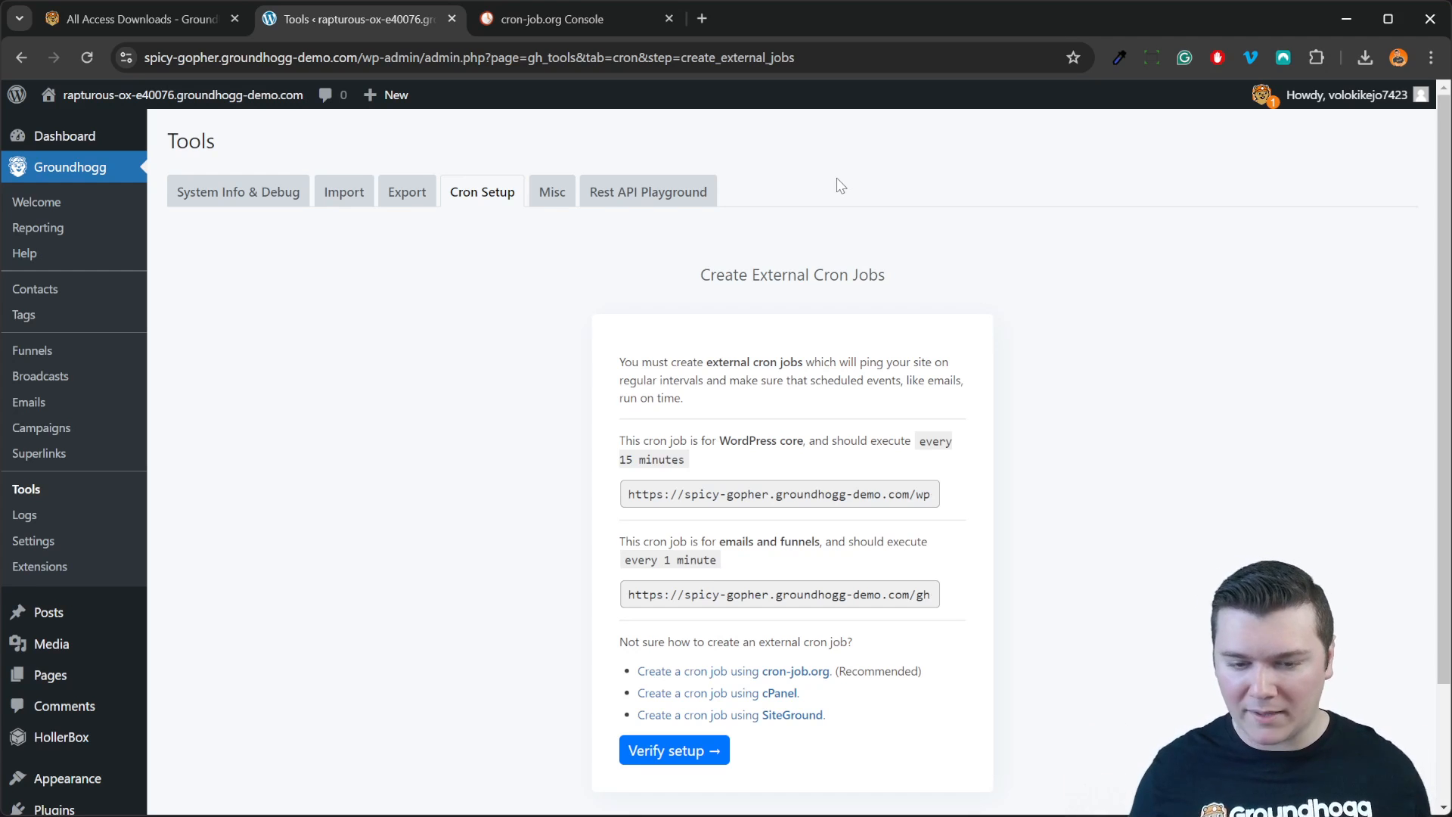
{"action": "left_click", "coordinate": [817, 587]}
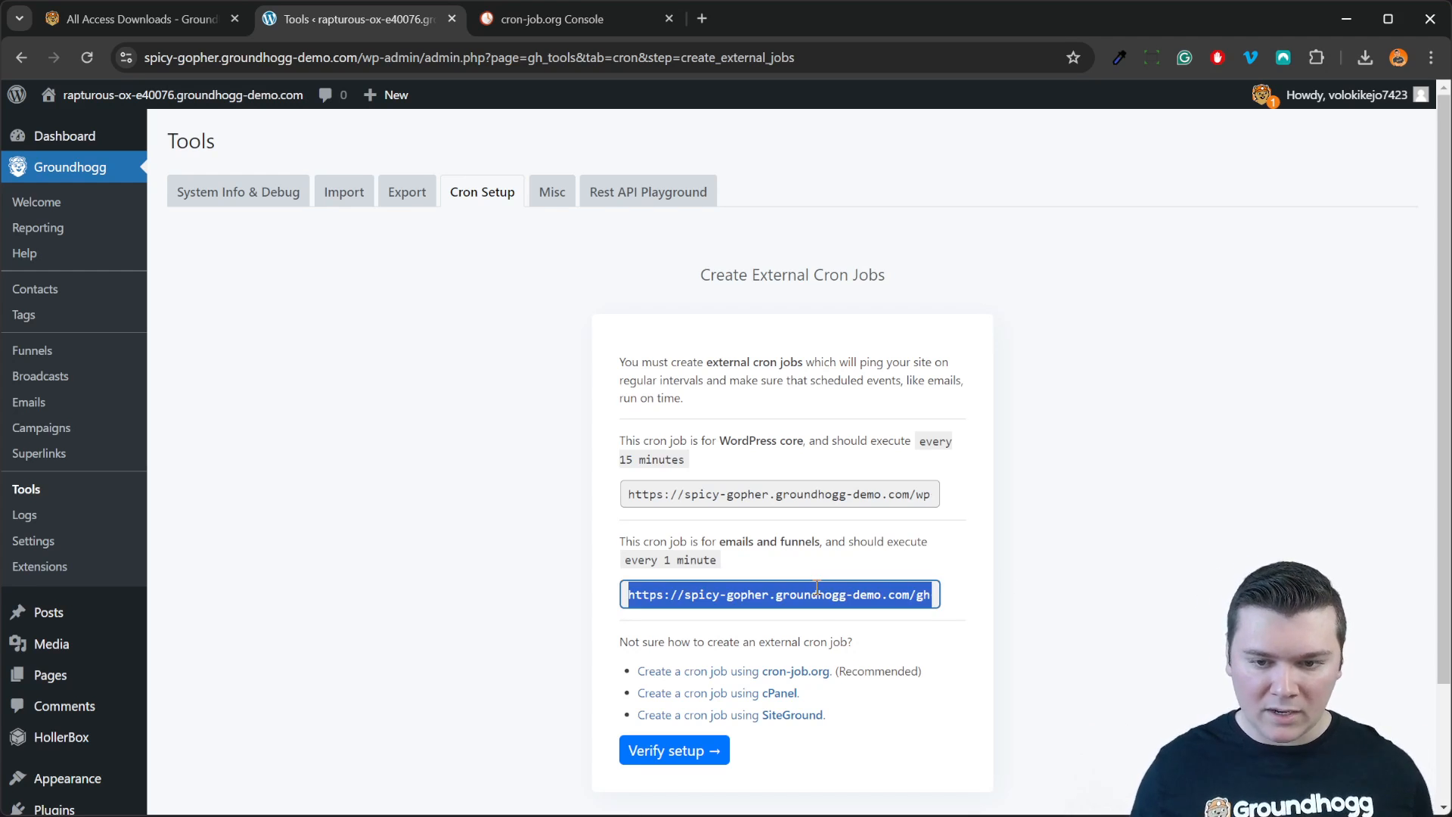
{"action": "left_click_drag", "start_coordinate": [663, 595], "coordinate": [924, 596]}
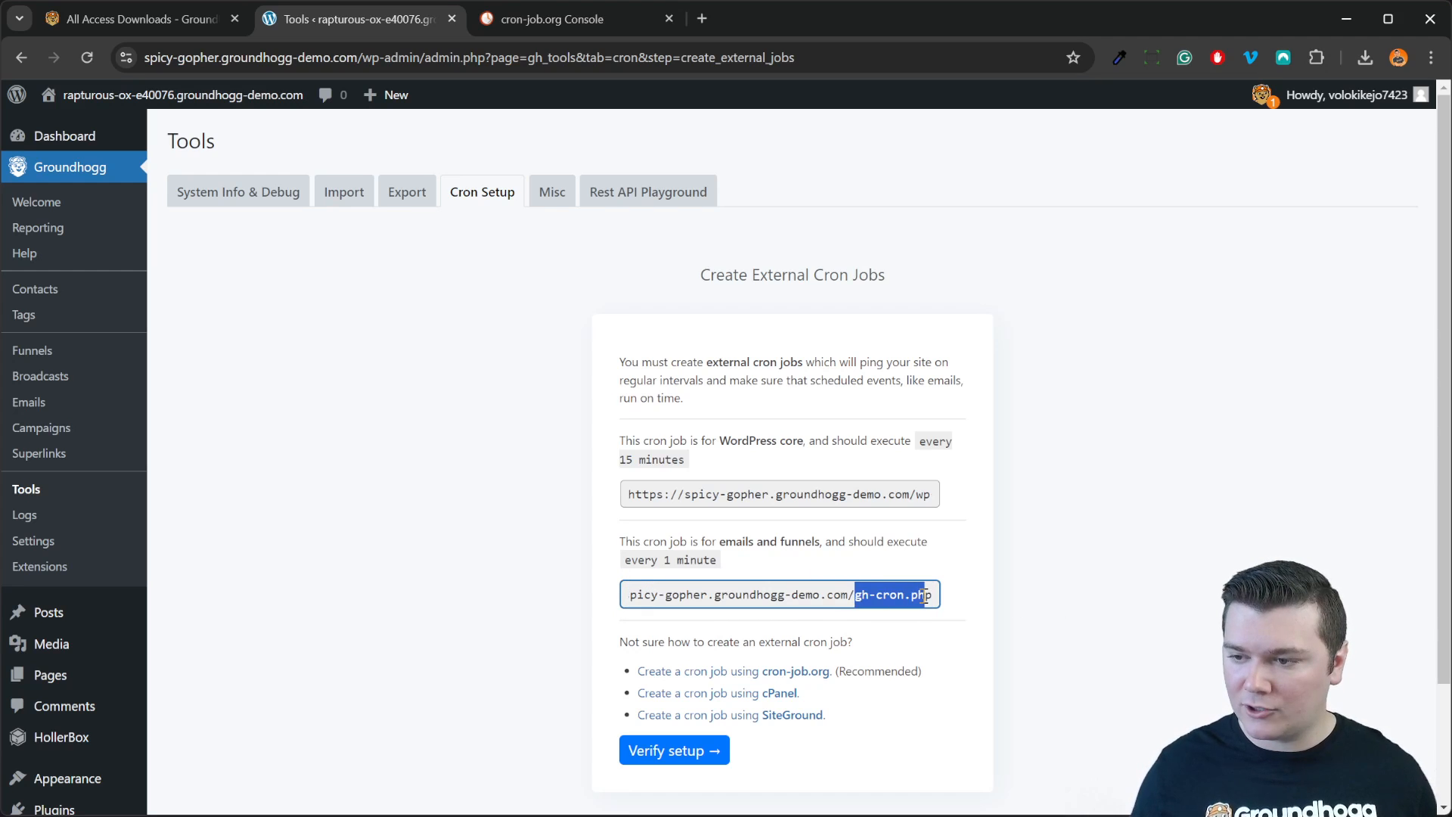
{"action": "key", "text": "ctrl+a"}
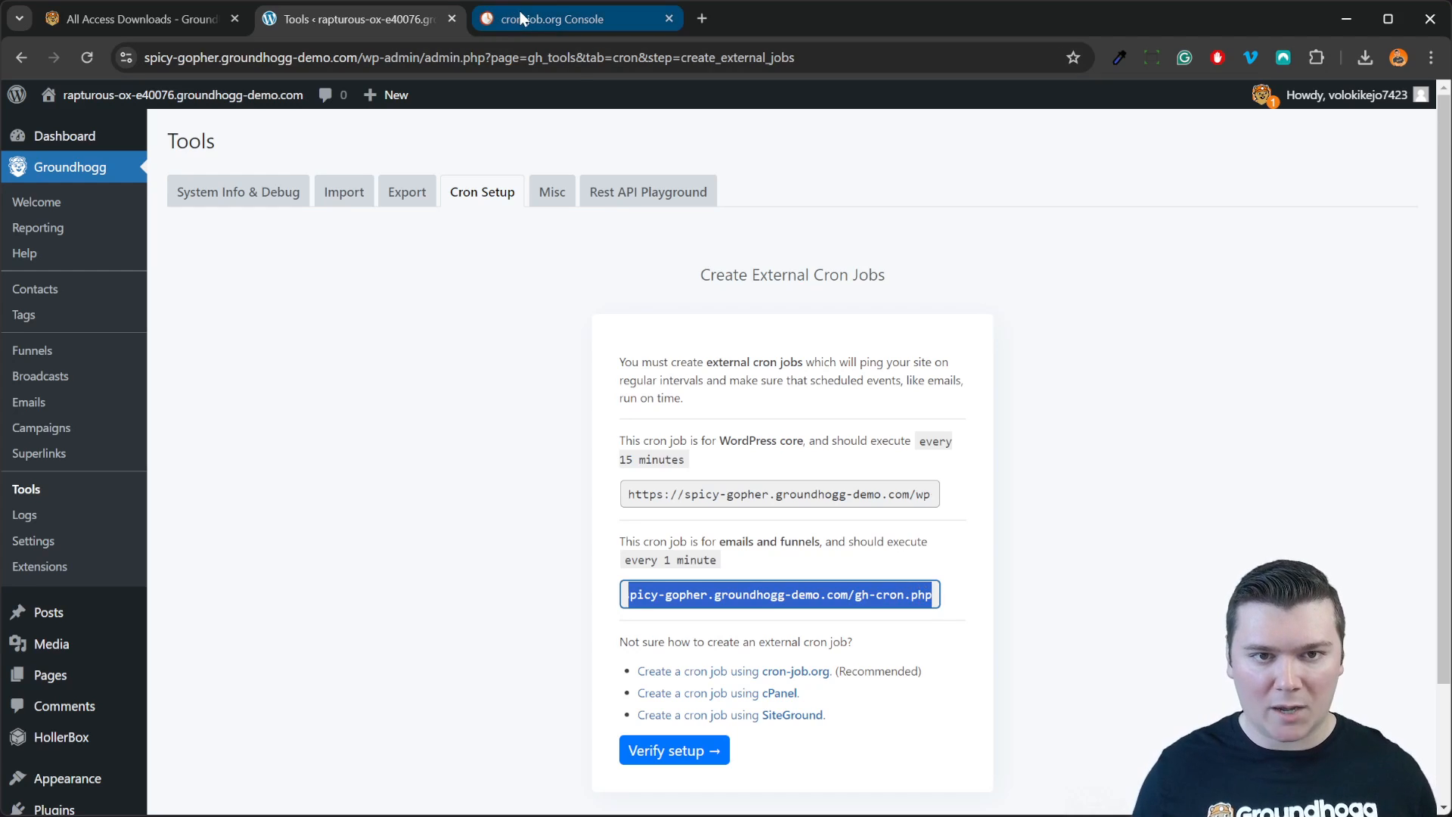
{"action": "left_click", "coordinate": [519, 14]}
{"action": "left_click", "coordinate": [635, 451]}
{"action": "key", "text": "ctrl+v"}
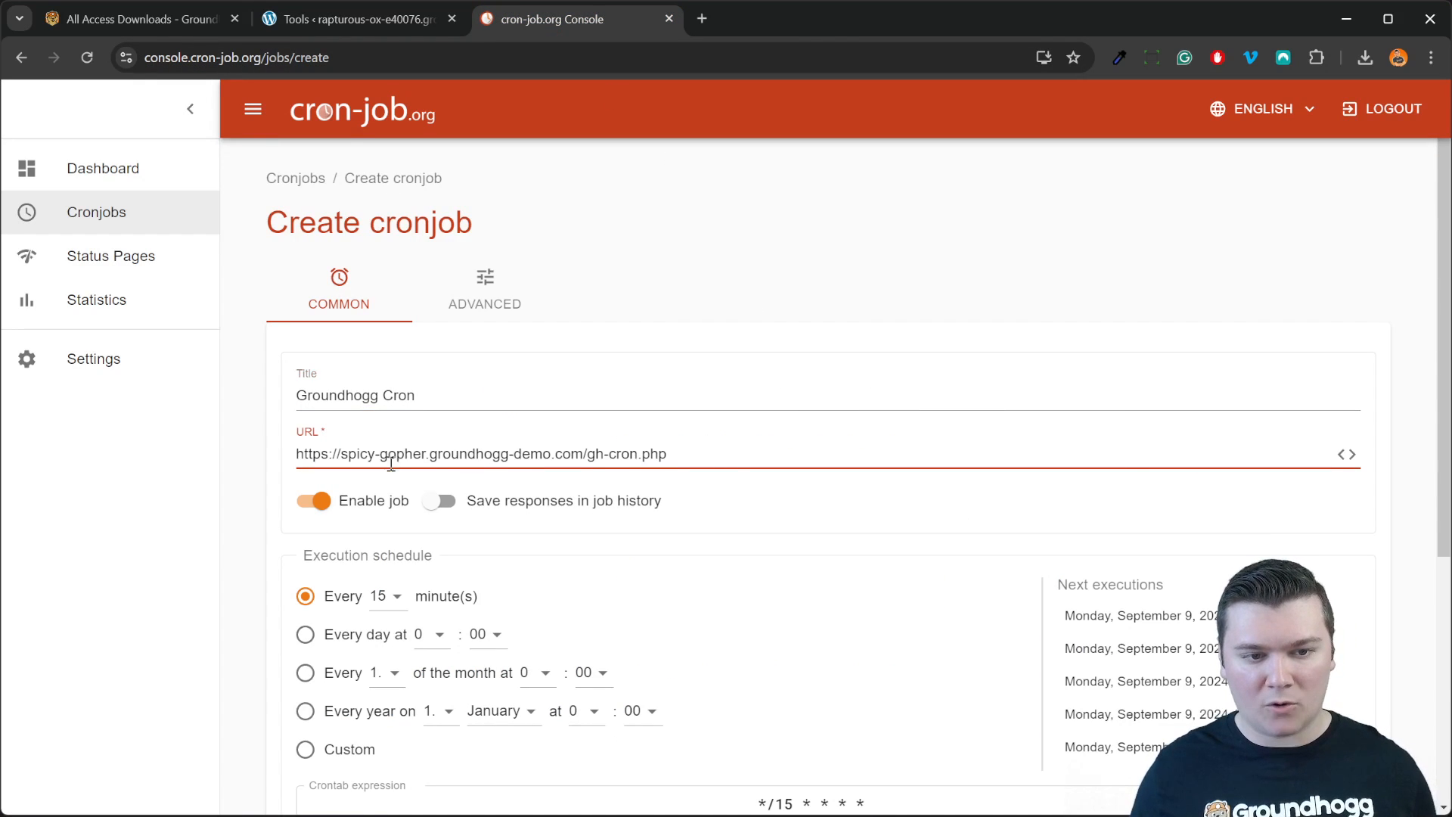
Step: Schedule the Groundhogg Cron job every 1 minute and create it
{"action": "left_click_drag", "start_coordinate": [311, 453], "coordinate": [733, 457]}
{"action": "left_click", "coordinate": [733, 457]}
{"action": "left_click", "coordinate": [393, 596]}
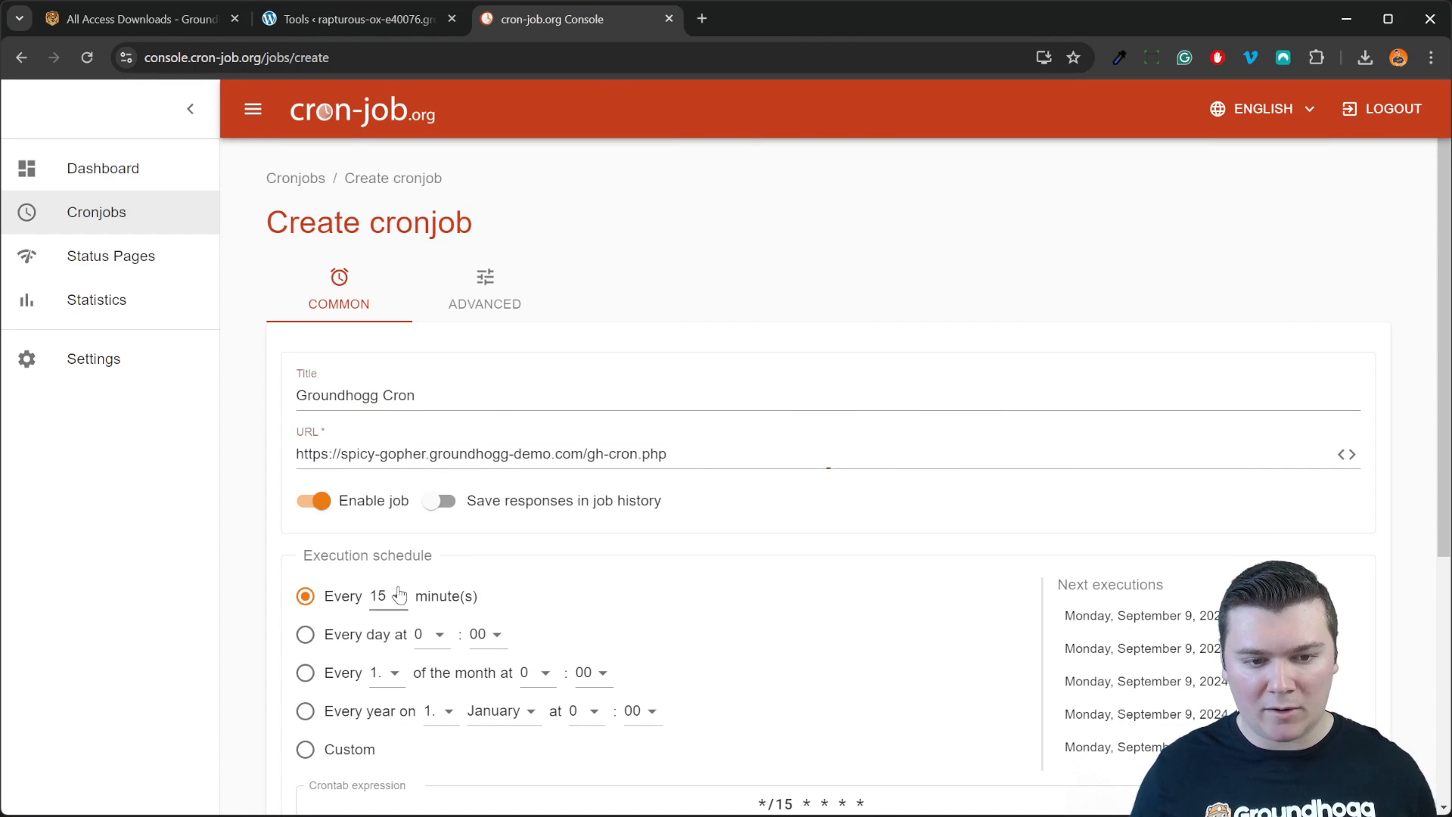
{"action": "left_click", "coordinate": [389, 464]}
{"action": "scroll", "coordinate": [822, 684], "scroll_direction": "down", "scroll_amount": 5}
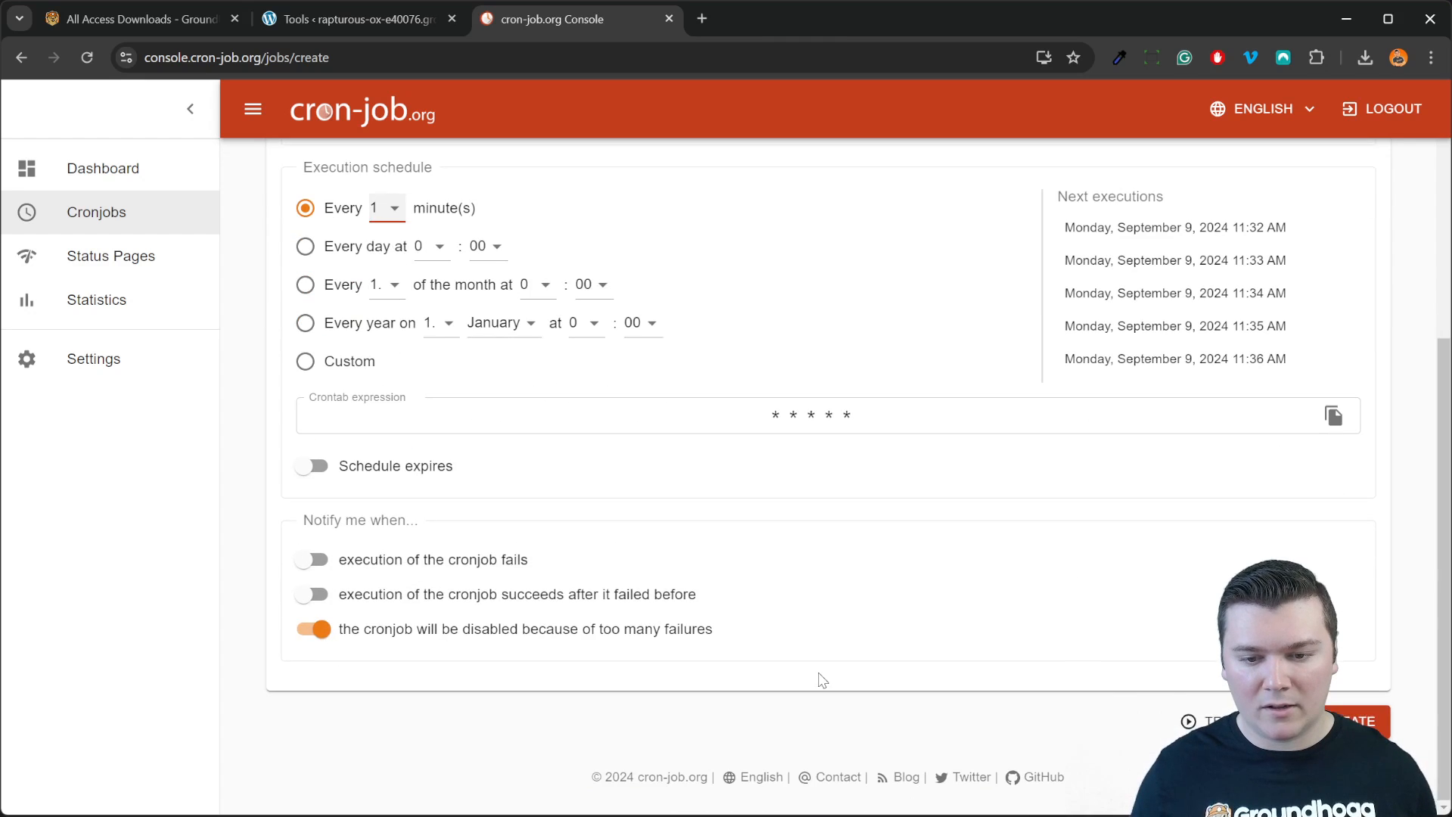
{"action": "left_click", "coordinate": [1357, 721]}
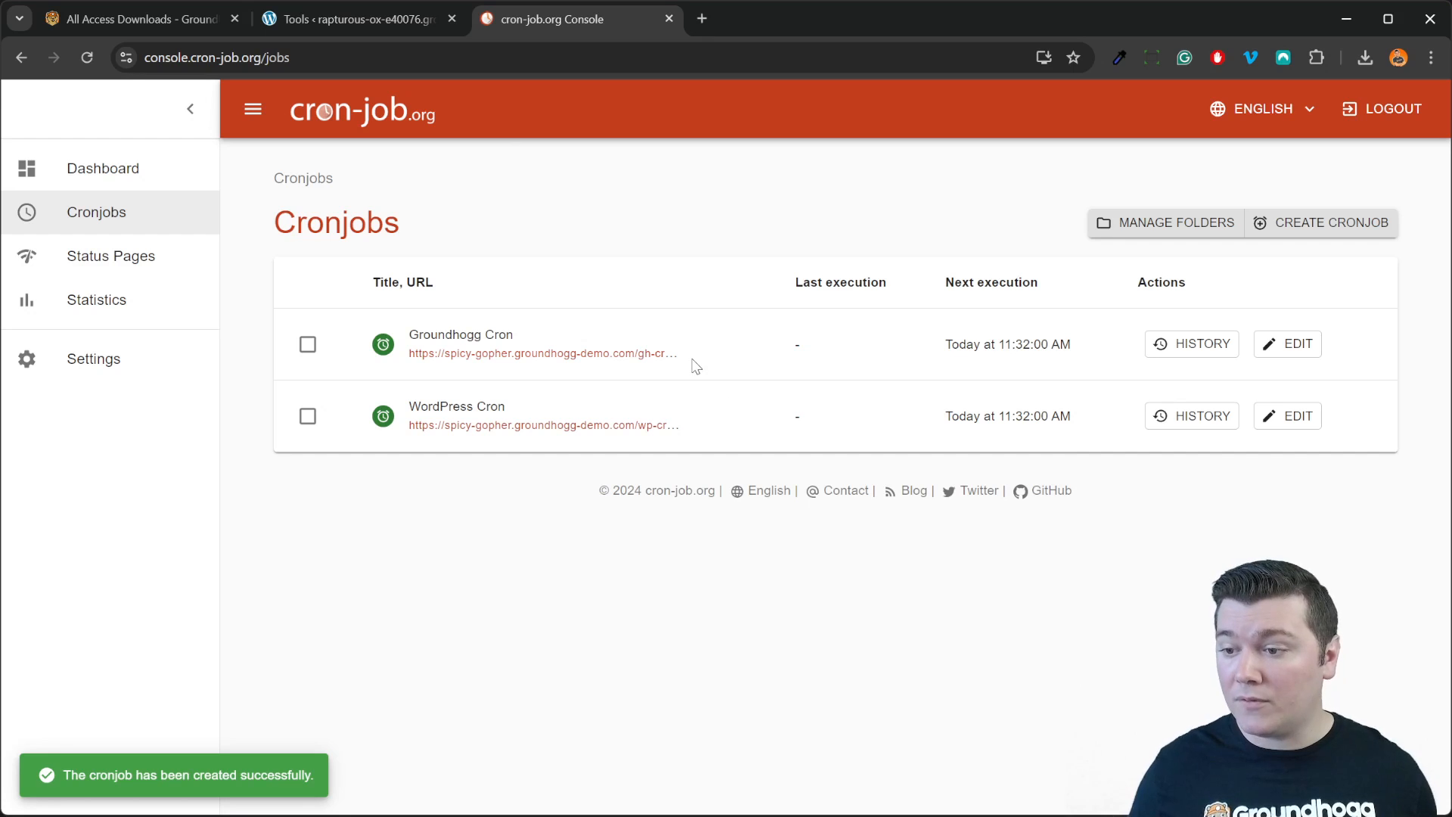
{"action": "left_click", "coordinate": [380, 17]}
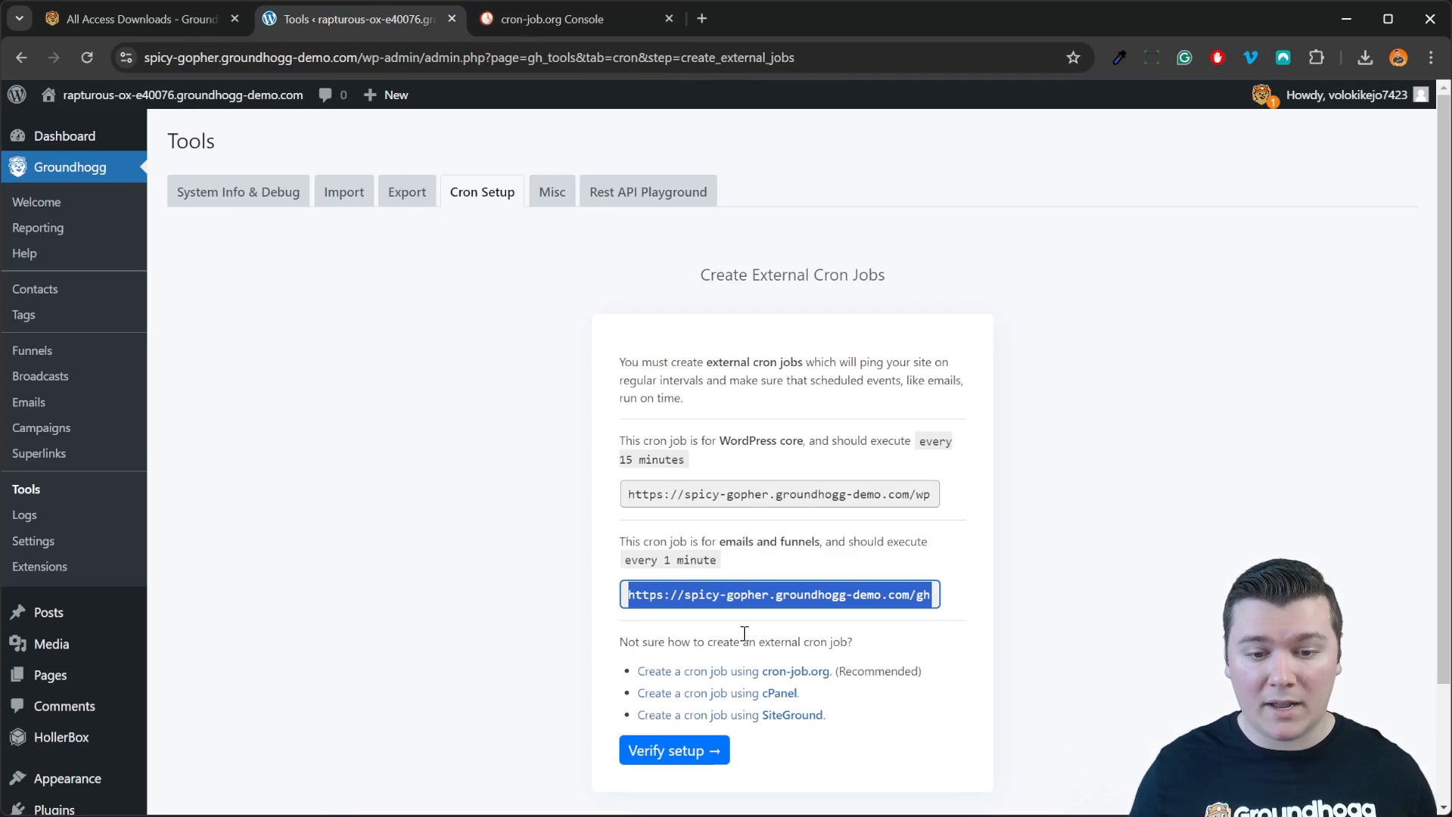
Step: Run Verify setup on the Cron Setup tab and compare against the cron-job.org jobs list
{"action": "left_click", "coordinate": [692, 763]}
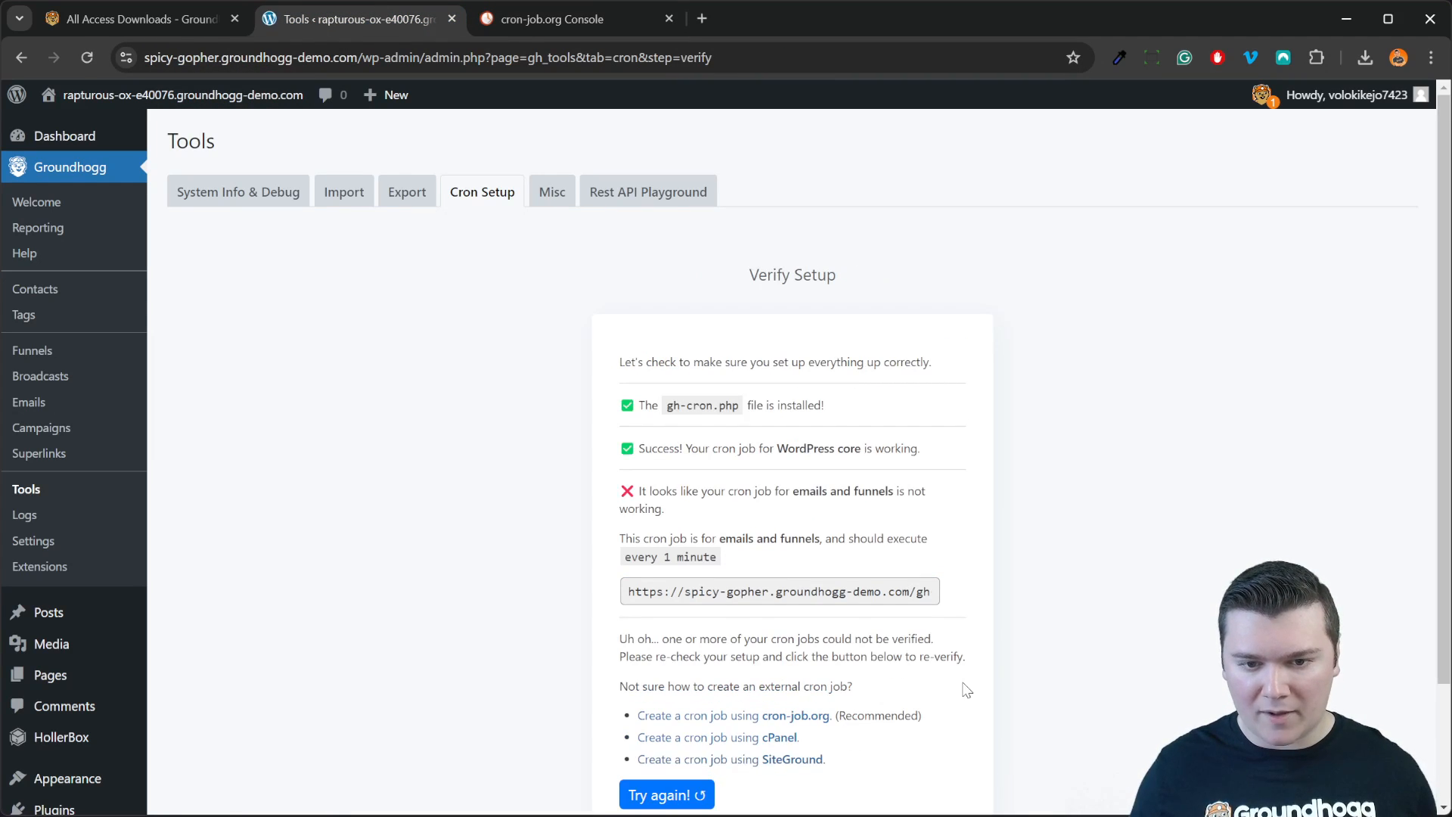
{"action": "scroll", "coordinate": [962, 687], "scroll_direction": "down", "scroll_amount": 2}
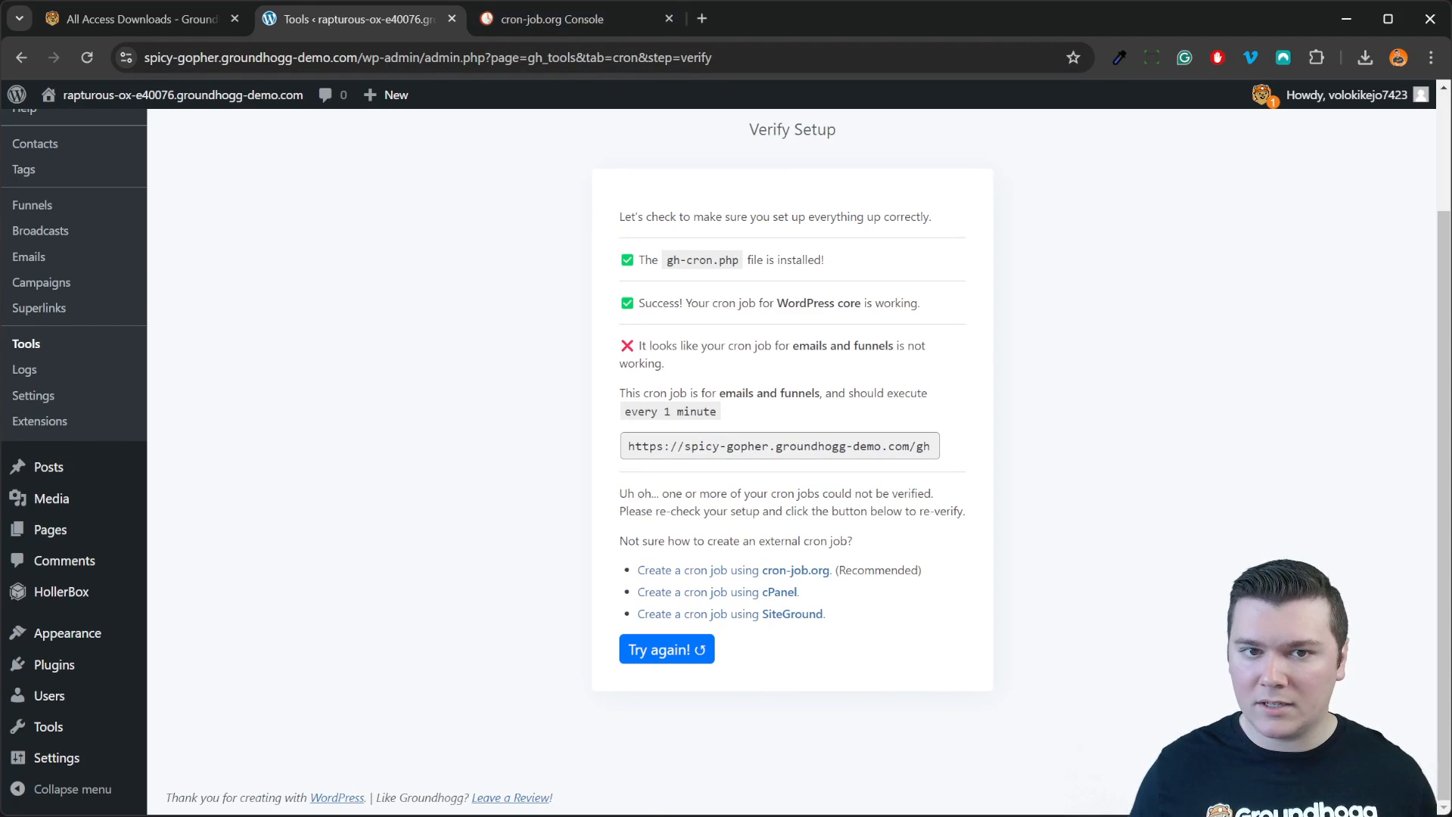
{"action": "left_click", "coordinate": [552, 21]}
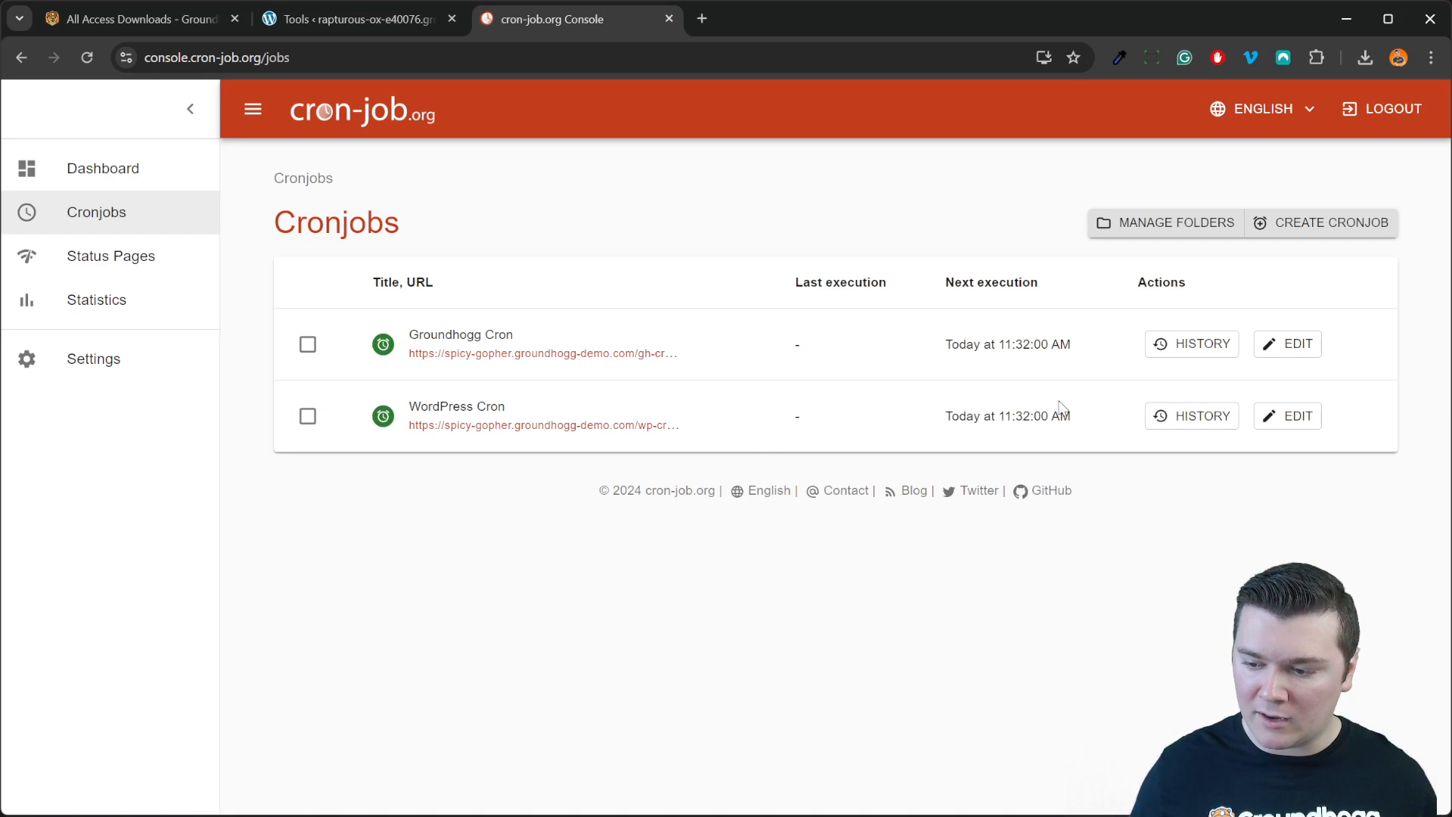
{"action": "left_click", "coordinate": [370, 22]}
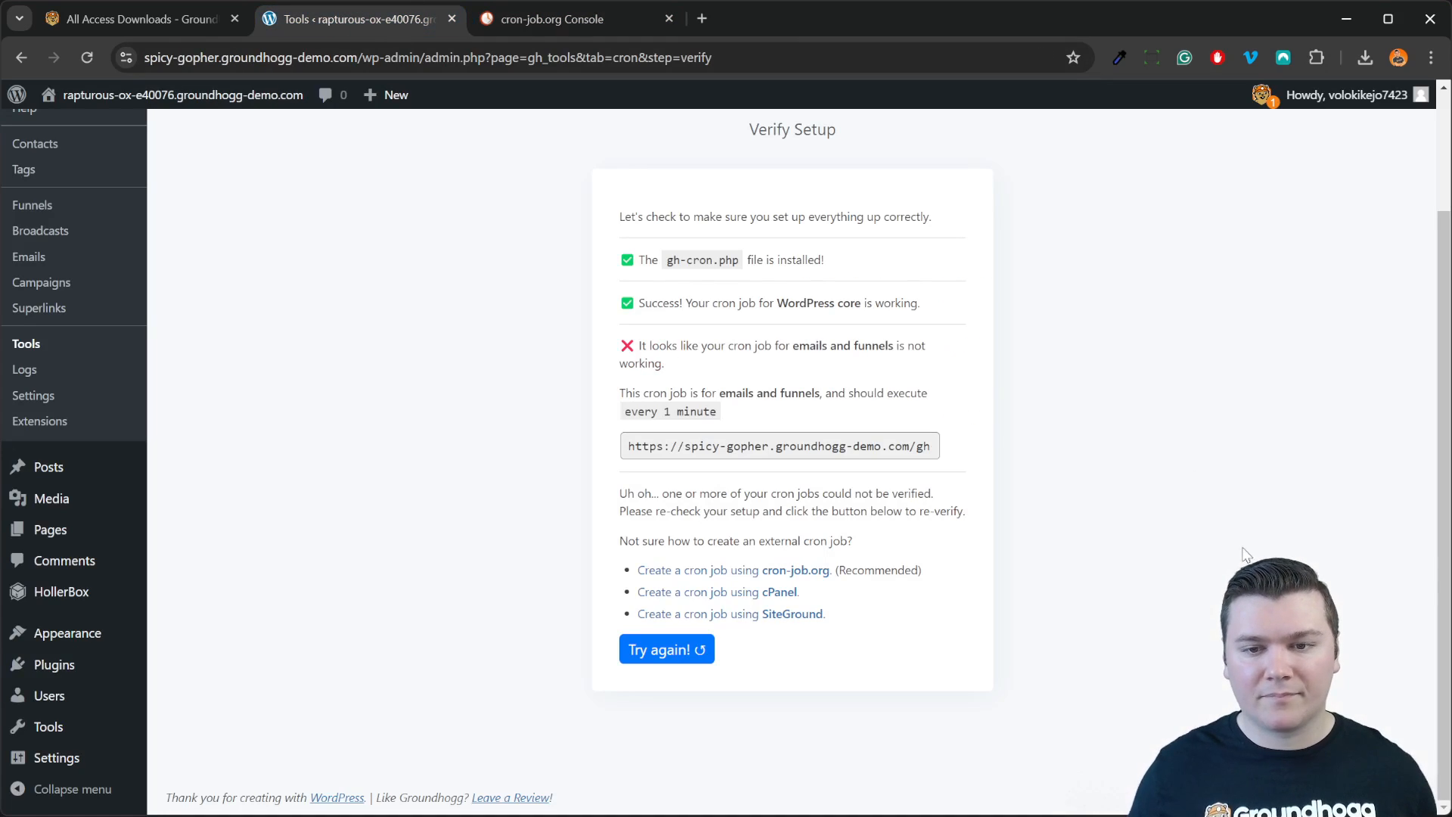
Step: Re-run the verification with Try again! after checking the cron jobs' executions
{"action": "left_click", "coordinate": [665, 649]}
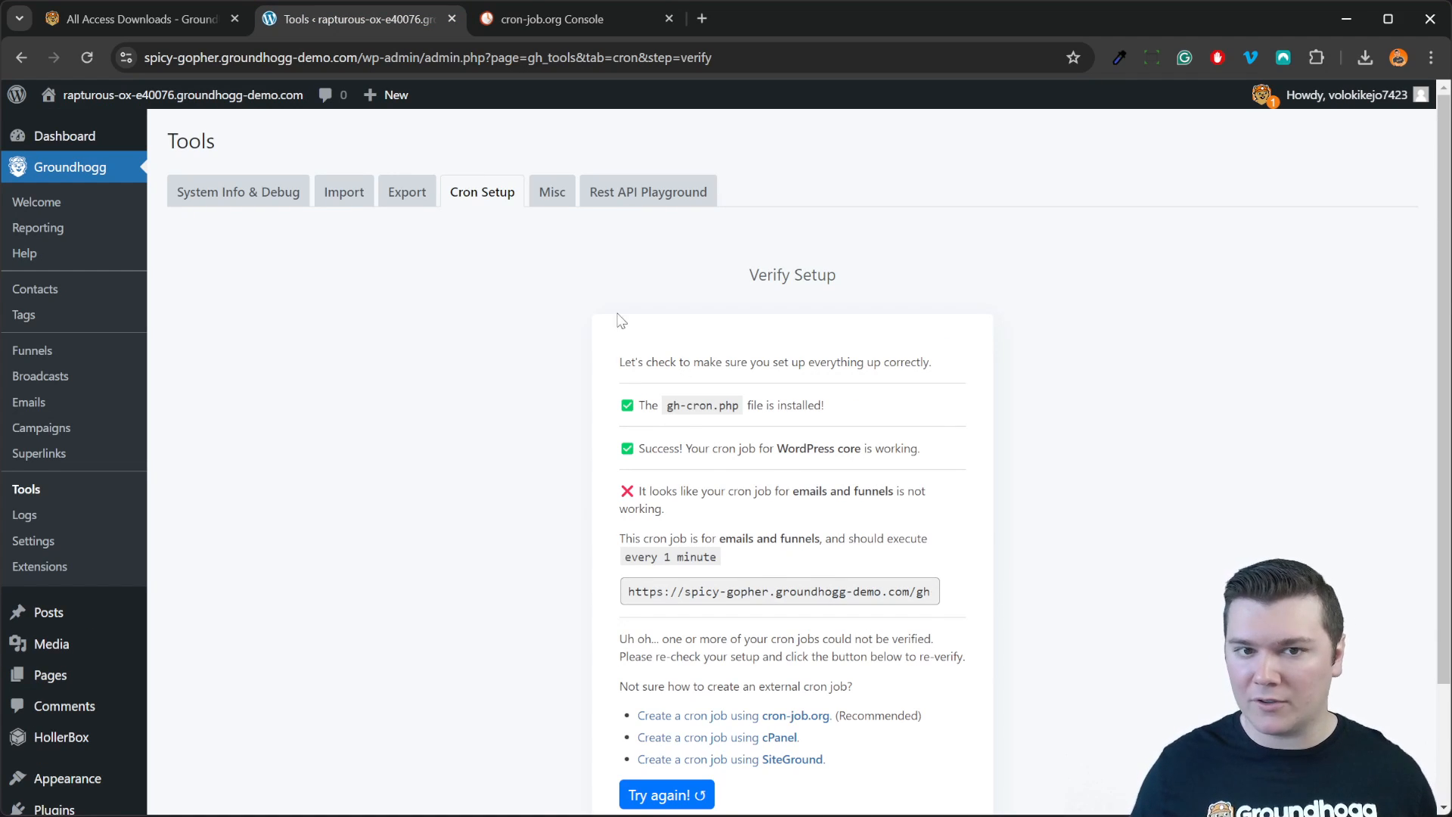
{"action": "left_click", "coordinate": [493, 30]}
{"action": "key", "text": "alt+Left"}
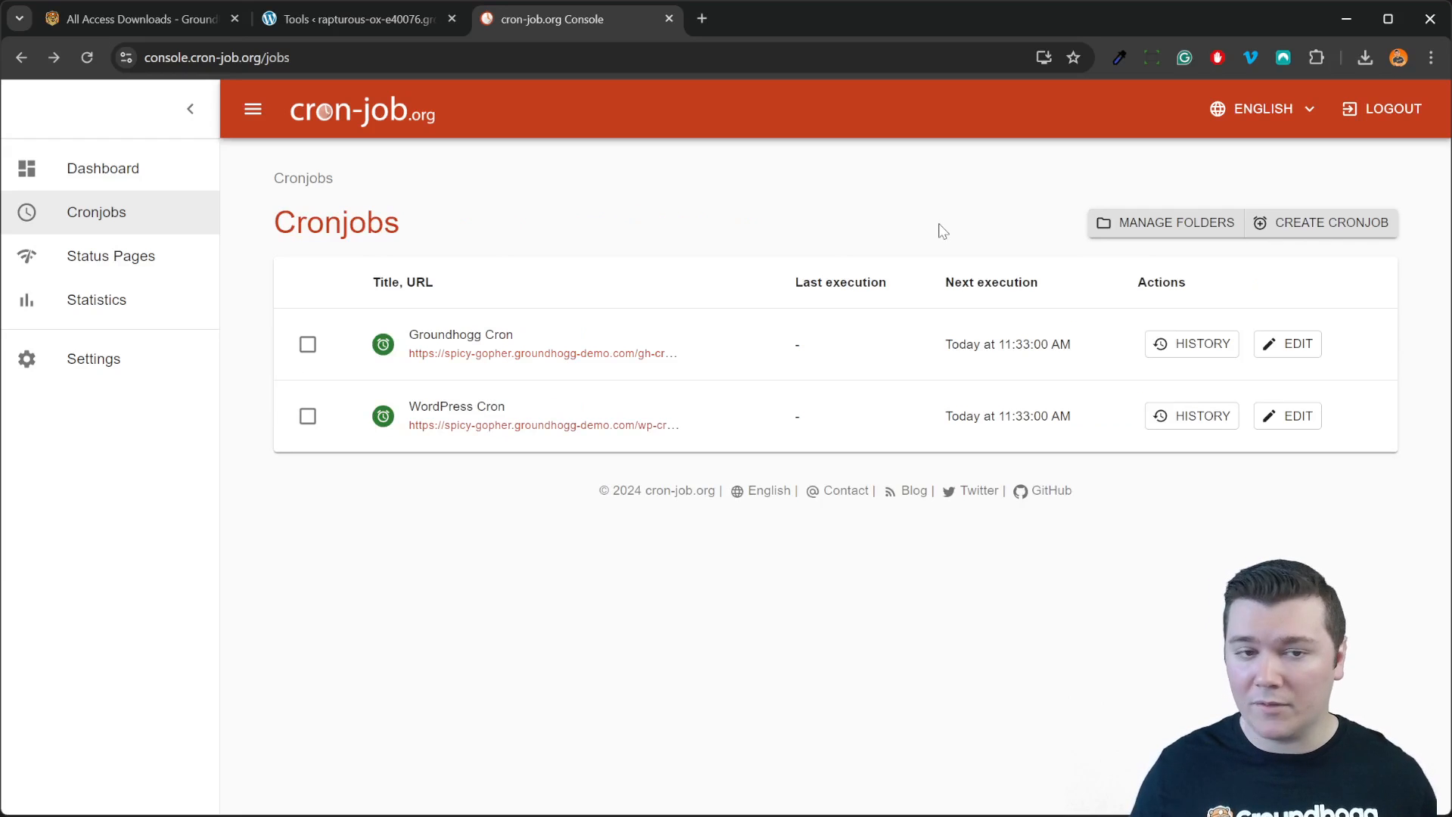
{"action": "left_click", "coordinate": [356, 30]}
{"action": "scroll", "coordinate": [908, 544], "scroll_direction": "down", "scroll_amount": 2}
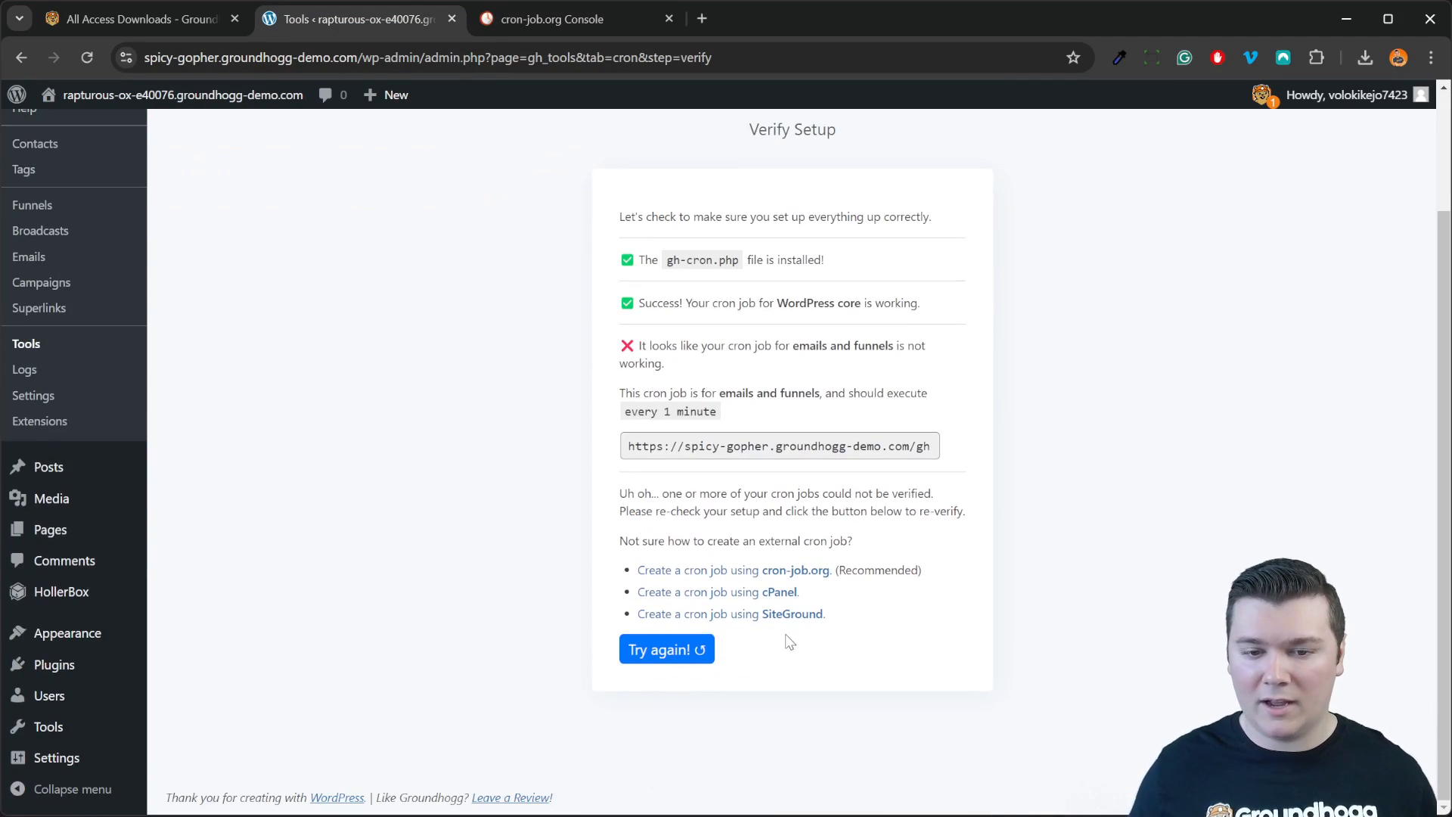
{"action": "scroll", "coordinate": [945, 650], "scroll_direction": "up", "scroll_amount": 2}
{"action": "scroll", "coordinate": [688, 726], "scroll_direction": "down", "scroll_amount": 2}
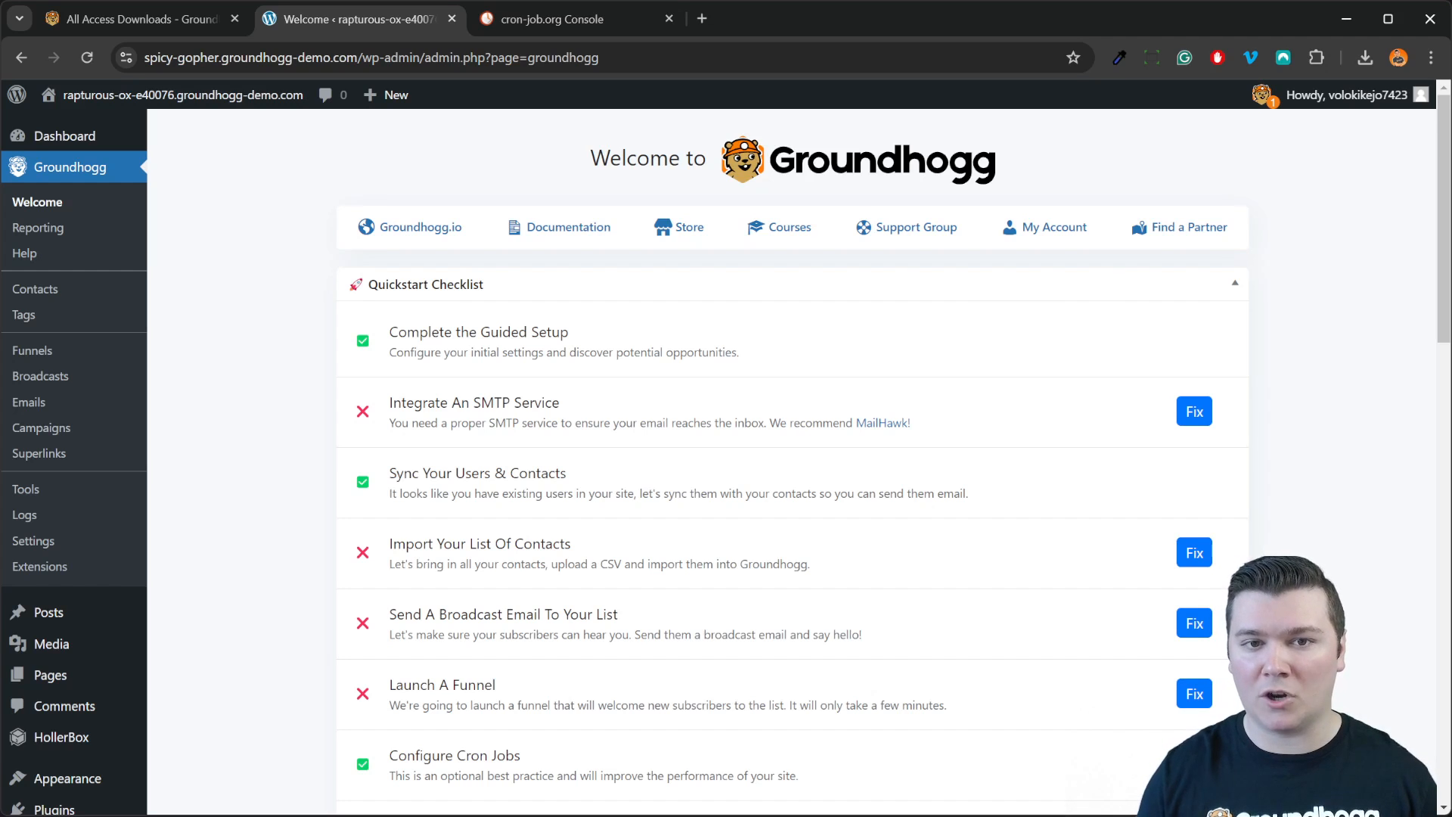
Step: Open the Groundhogg Setup Intake Form via the groundhogg.io account's Support > Complimentary Setup
{"action": "left_click", "coordinate": [140, 18]}
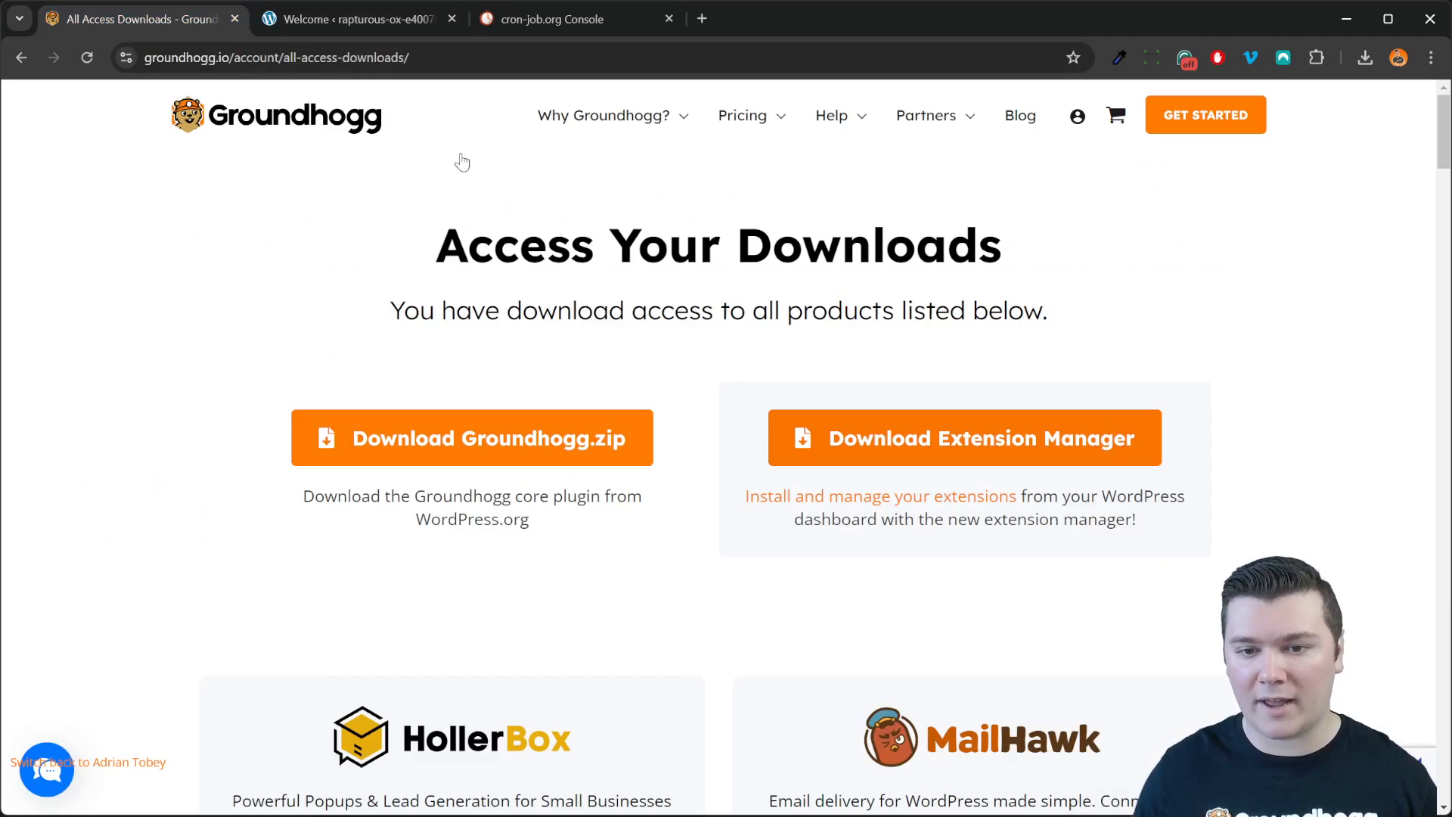
{"action": "left_click", "coordinate": [1078, 116]}
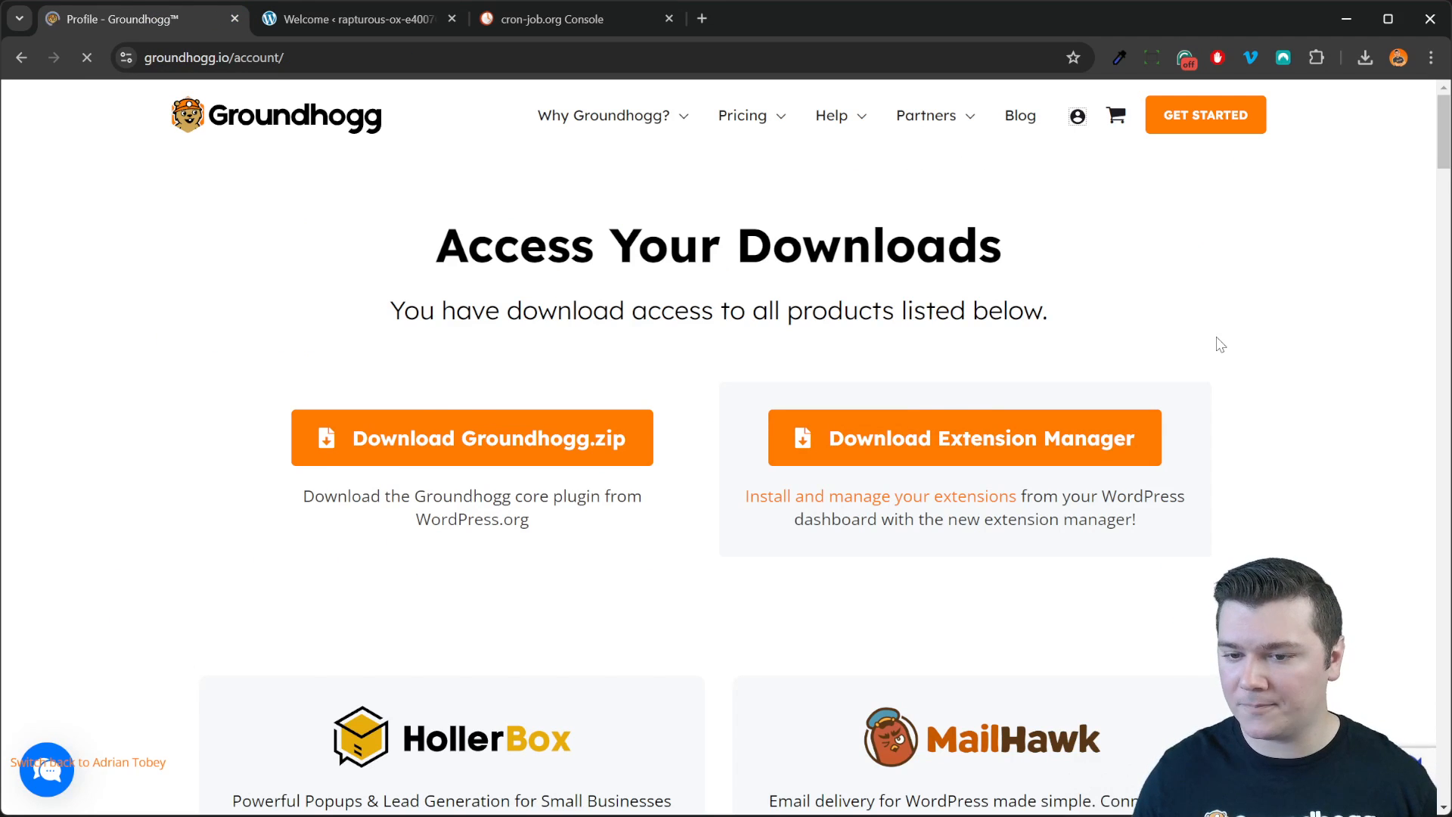
{"action": "mouse_move", "coordinate": [587, 546]}
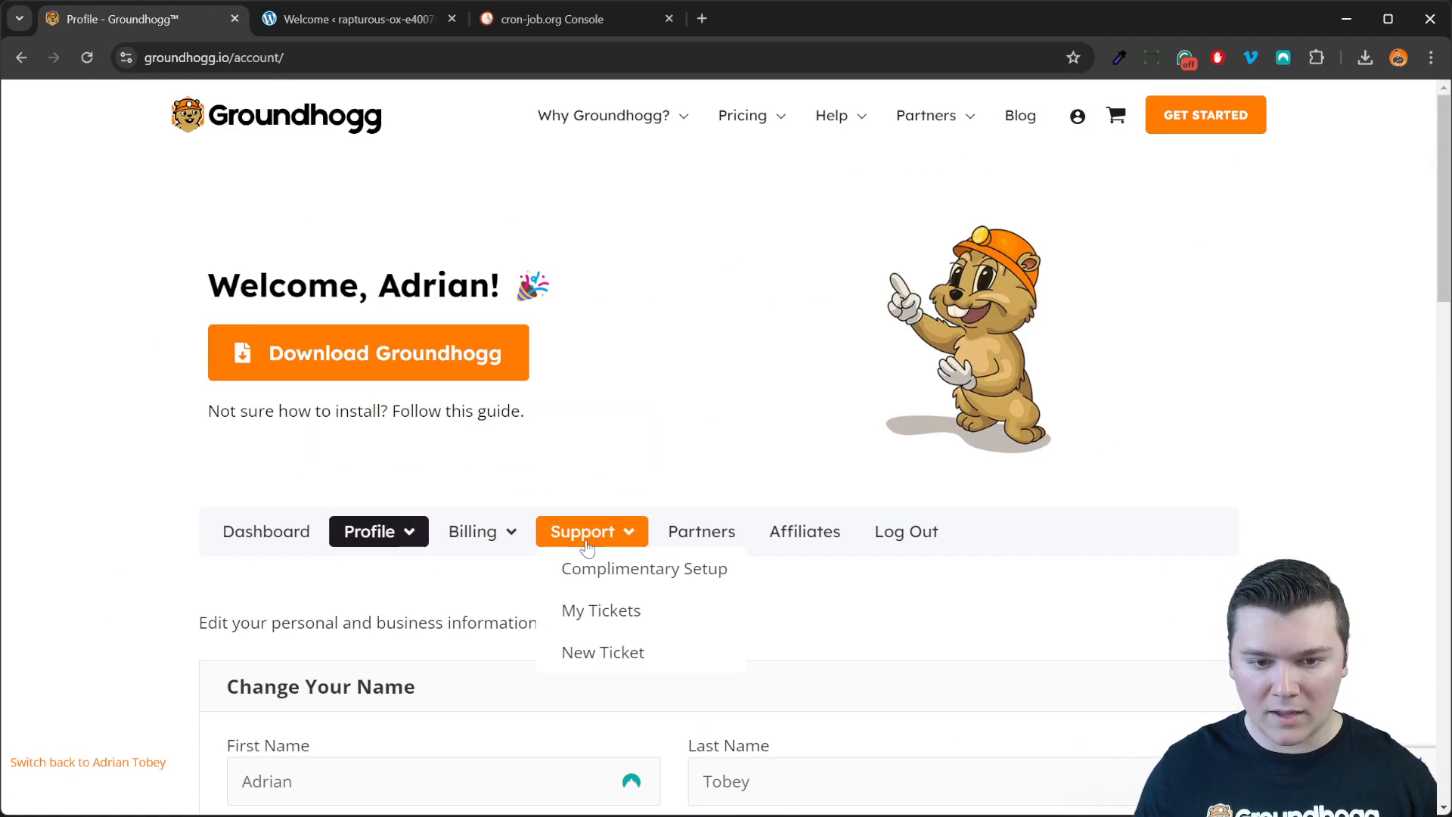
{"action": "left_click", "coordinate": [625, 576]}
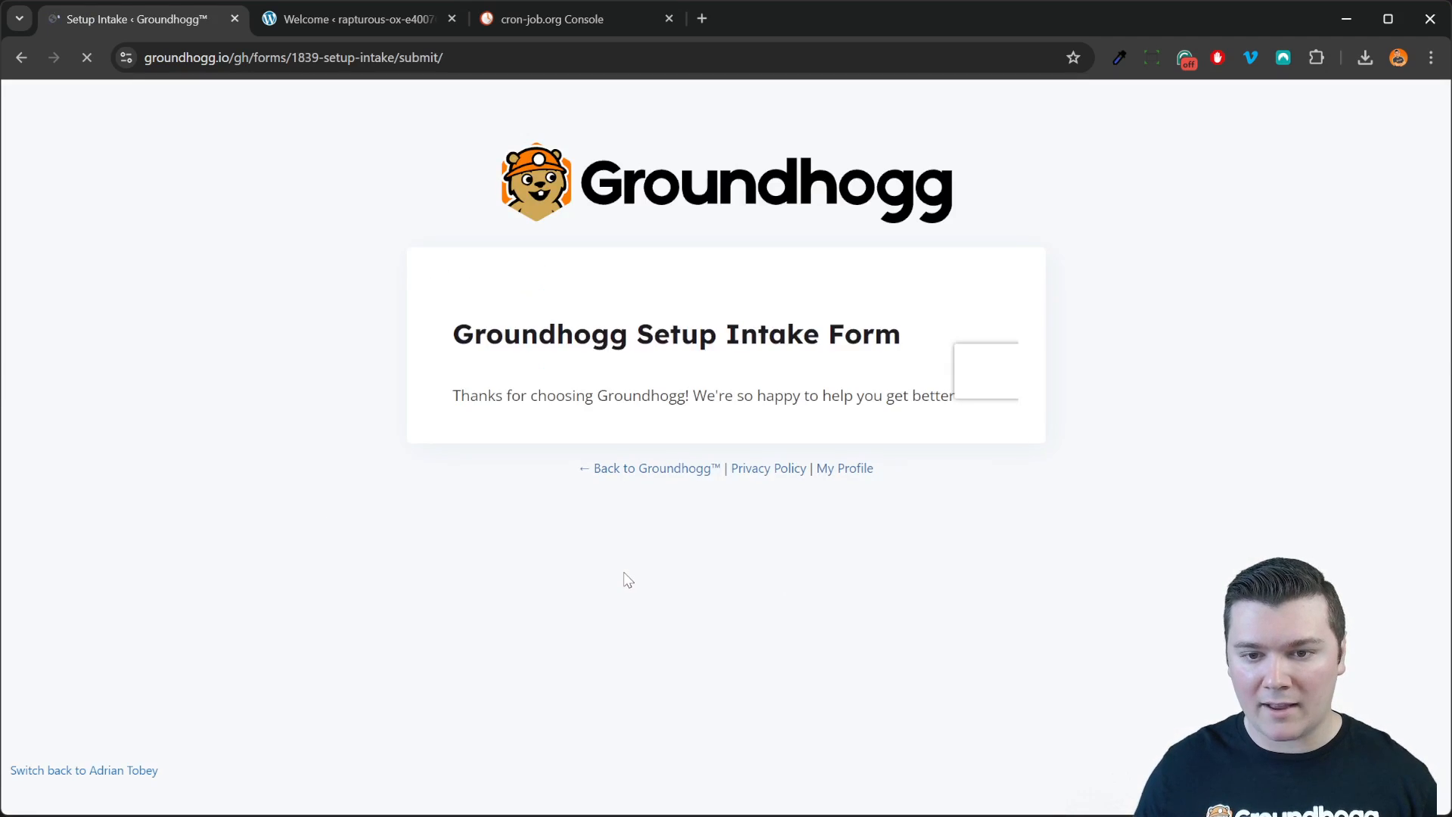
{"action": "scroll", "coordinate": [756, 514], "scroll_direction": "down", "scroll_amount": 4}
{"action": "scroll", "coordinate": [794, 534], "scroll_direction": "up", "scroll_amount": 4}
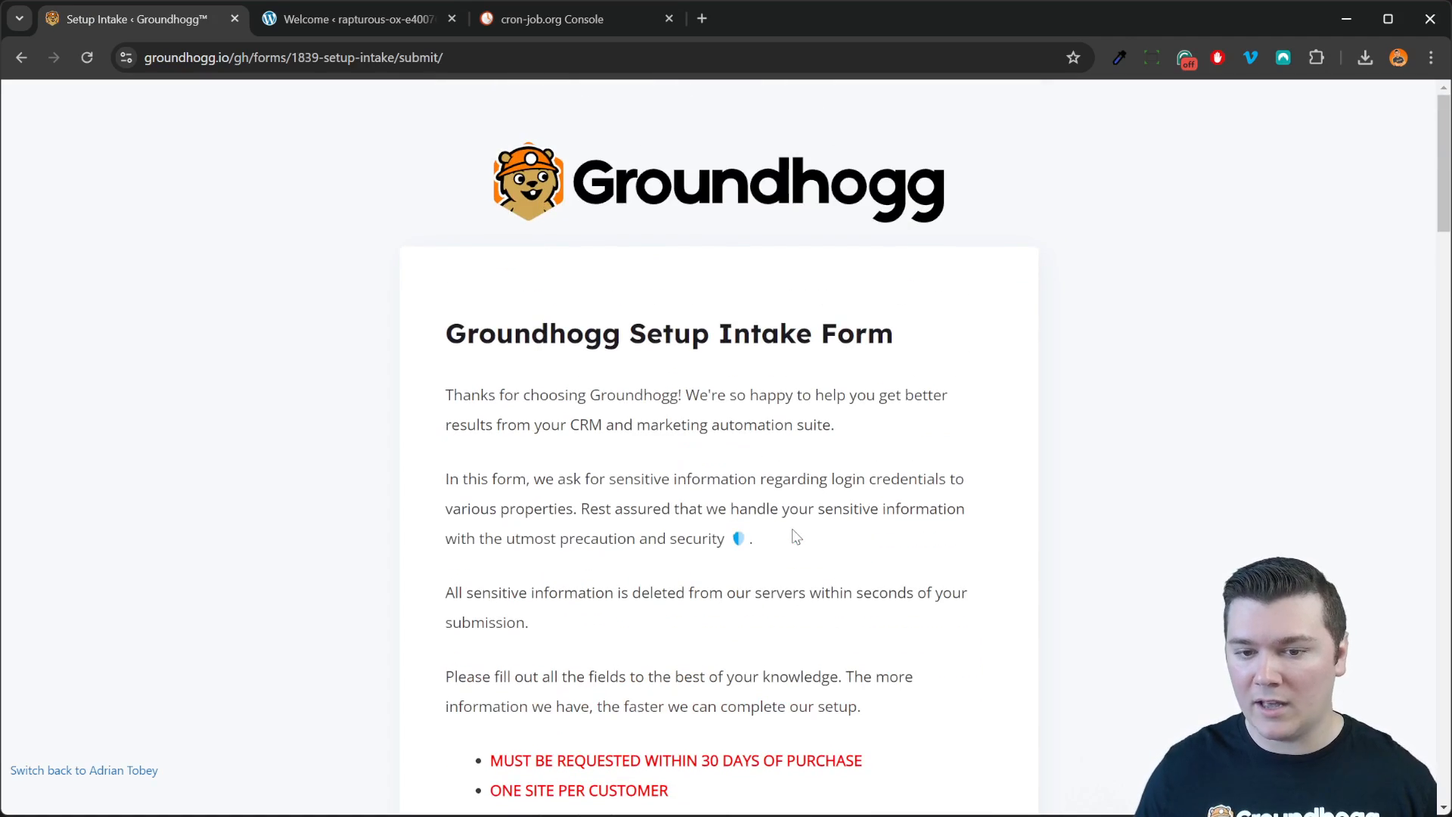
{"action": "scroll", "coordinate": [793, 529], "scroll_direction": "down", "scroll_amount": 7}
{"action": "scroll", "coordinate": [792, 529], "scroll_direction": "up", "scroll_amount": 7}
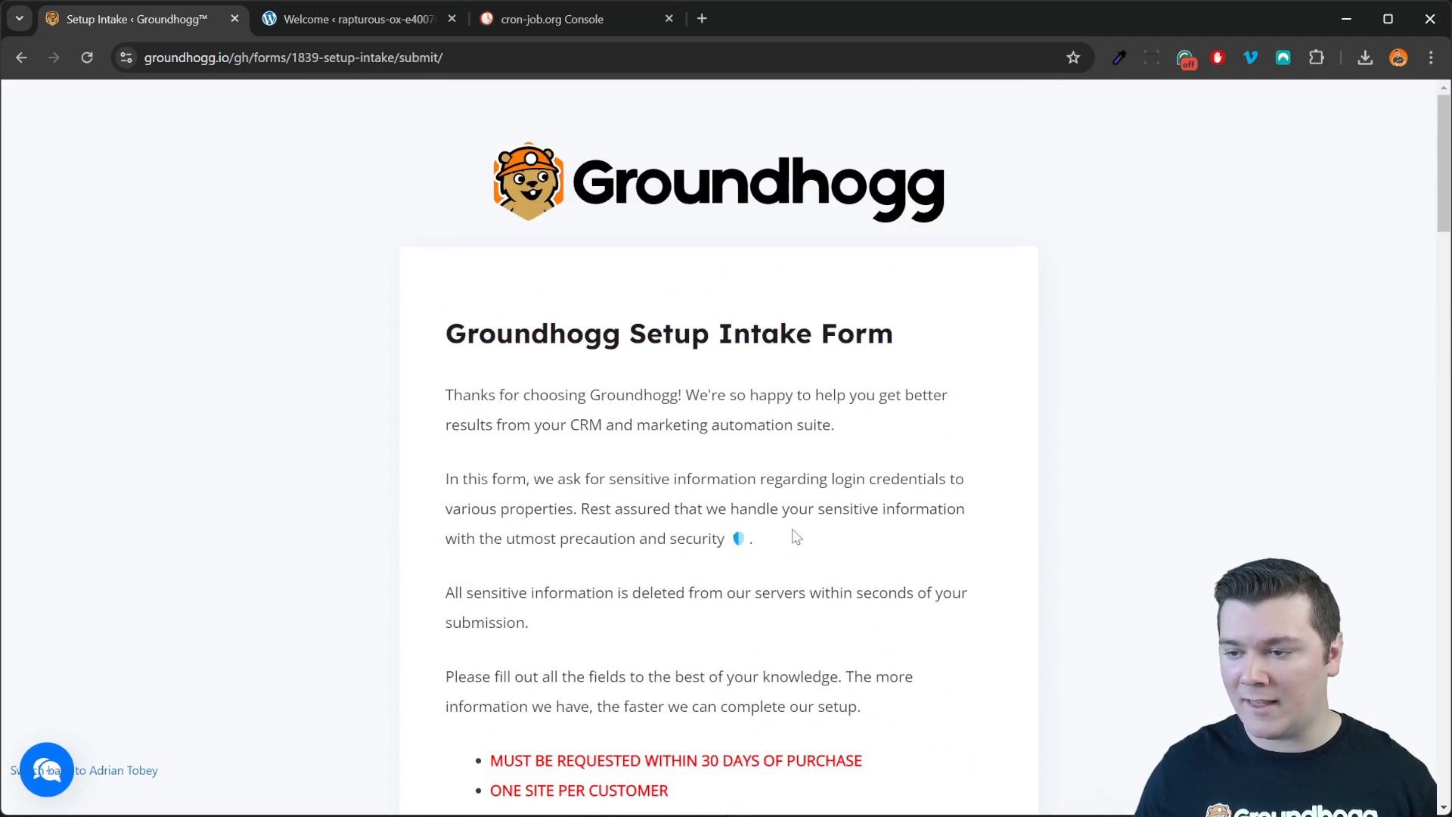